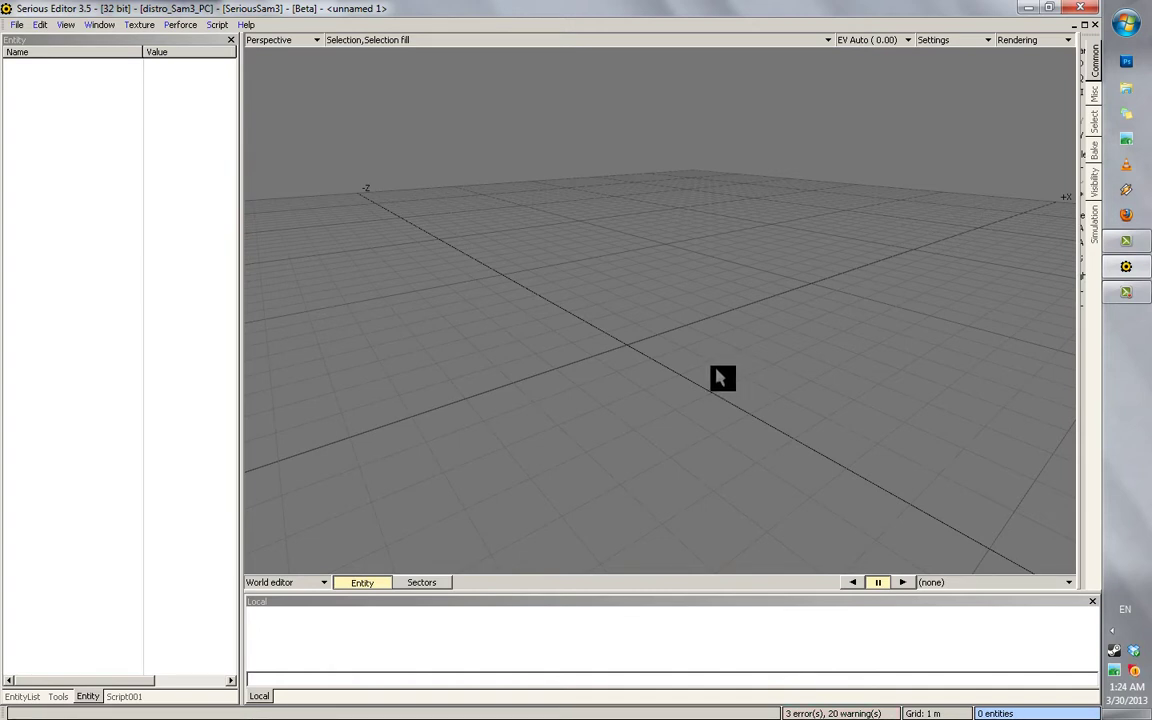
{"action": "left_click", "coordinate": [17, 24]}
{"action": "mouse_move", "coordinate": [38, 55]}
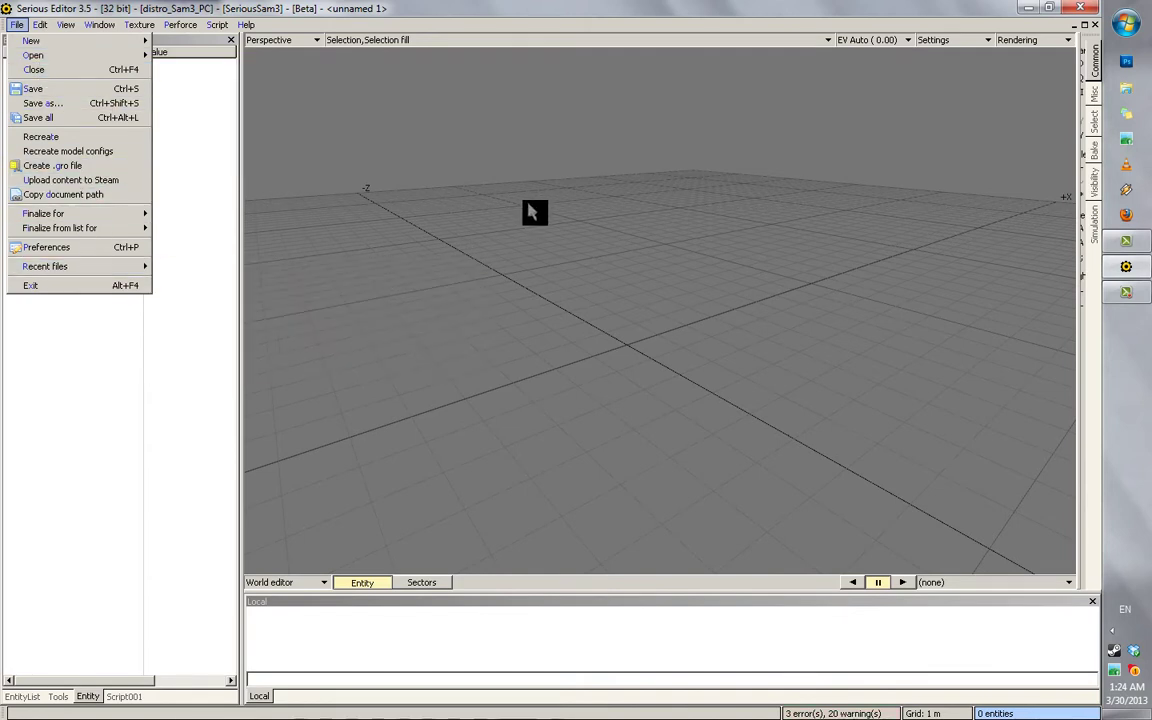
{"action": "left_click", "coordinate": [89, 256]}
{"action": "left_click_drag", "start_coordinate": [488, 188], "coordinate": [652, 380]}
{"action": "left_click_drag", "start_coordinate": [581, 416], "coordinate": [691, 182]}
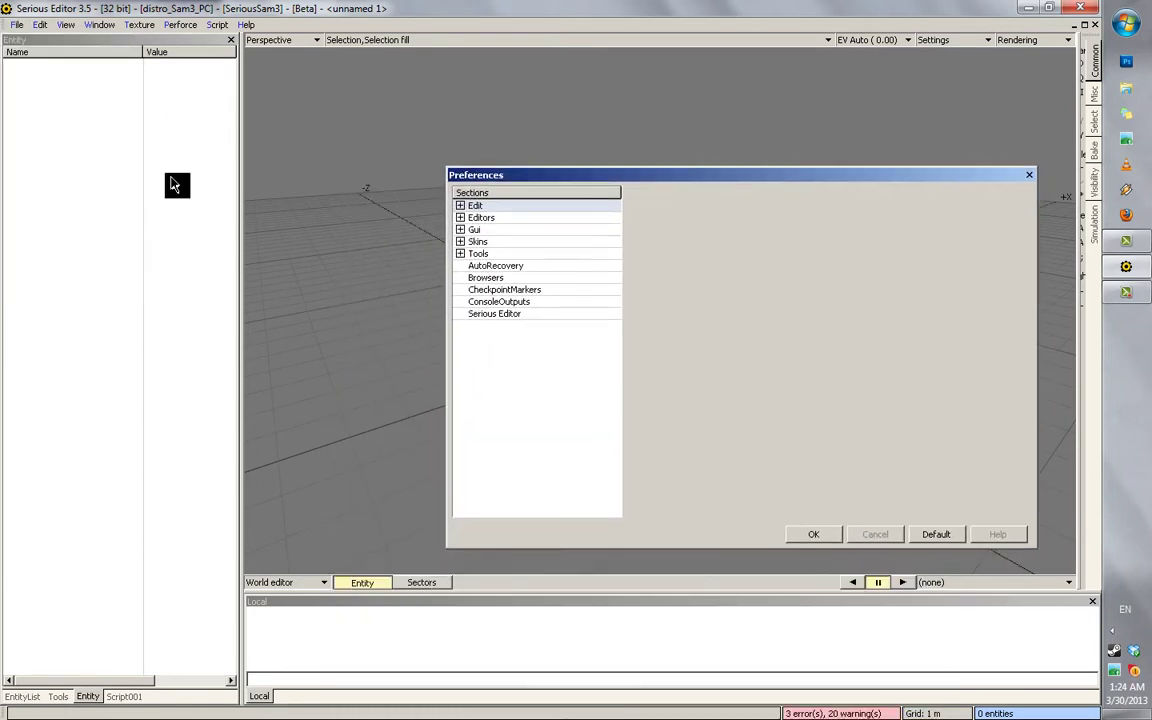
{"action": "left_click", "coordinate": [1035, 183]}
Open the Colors section of the custom skin in the preferences and move the dialog aside to uncover the viewport
{"action": "left_click", "coordinate": [17, 24]}
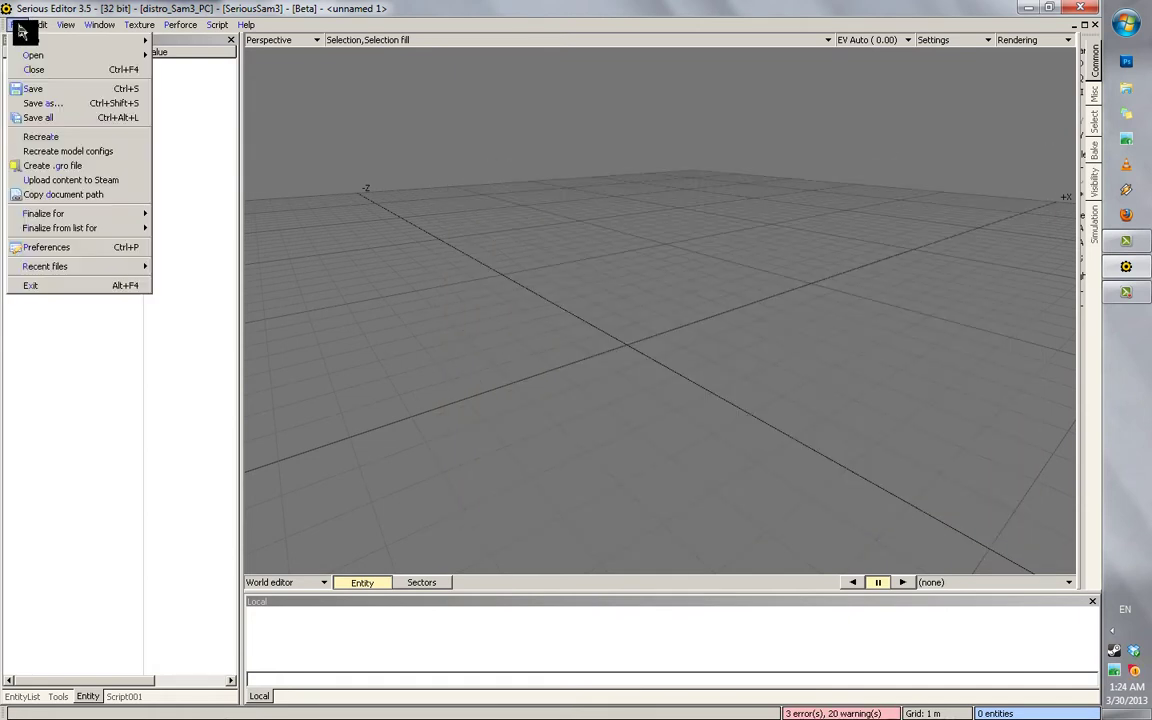
{"action": "left_click", "coordinate": [45, 247]}
{"action": "left_click", "coordinate": [466, 245]}
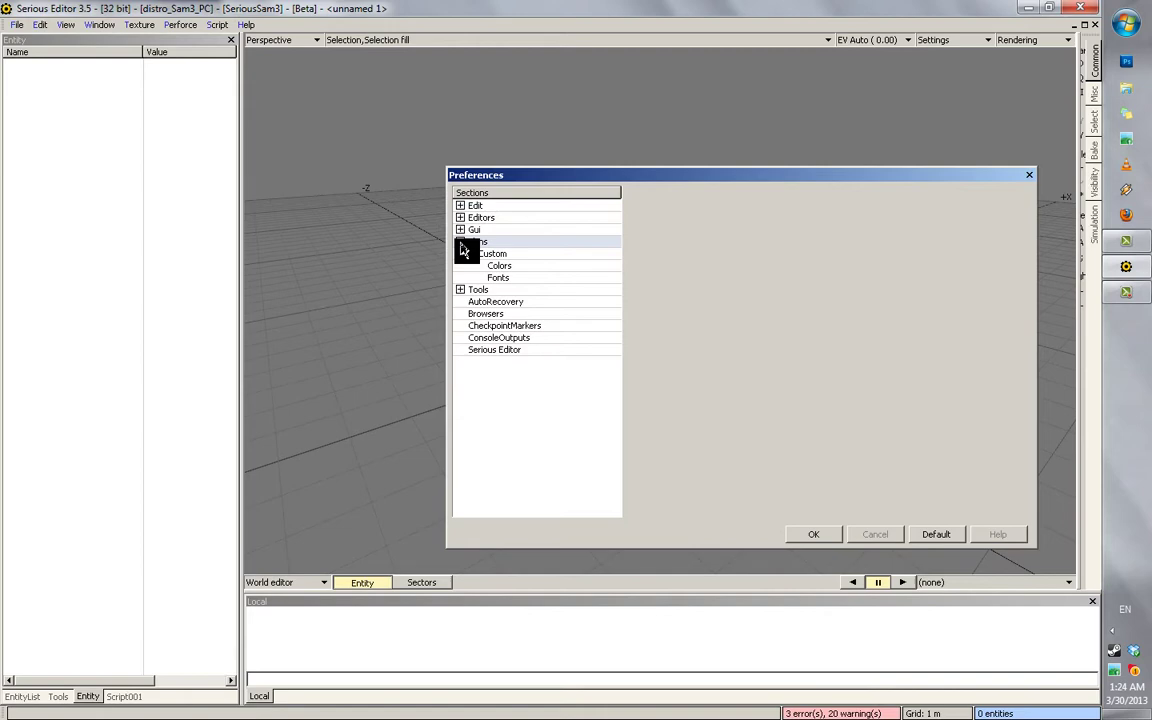
{"action": "left_click", "coordinate": [498, 265]}
{"action": "left_click_drag", "start_coordinate": [755, 182], "coordinate": [305, 145]}
Change the View.BackColor in the ViewControl color group to dark grey
{"action": "scroll", "coordinate": [560, 310], "scroll_direction": "down", "scroll_amount": 2}
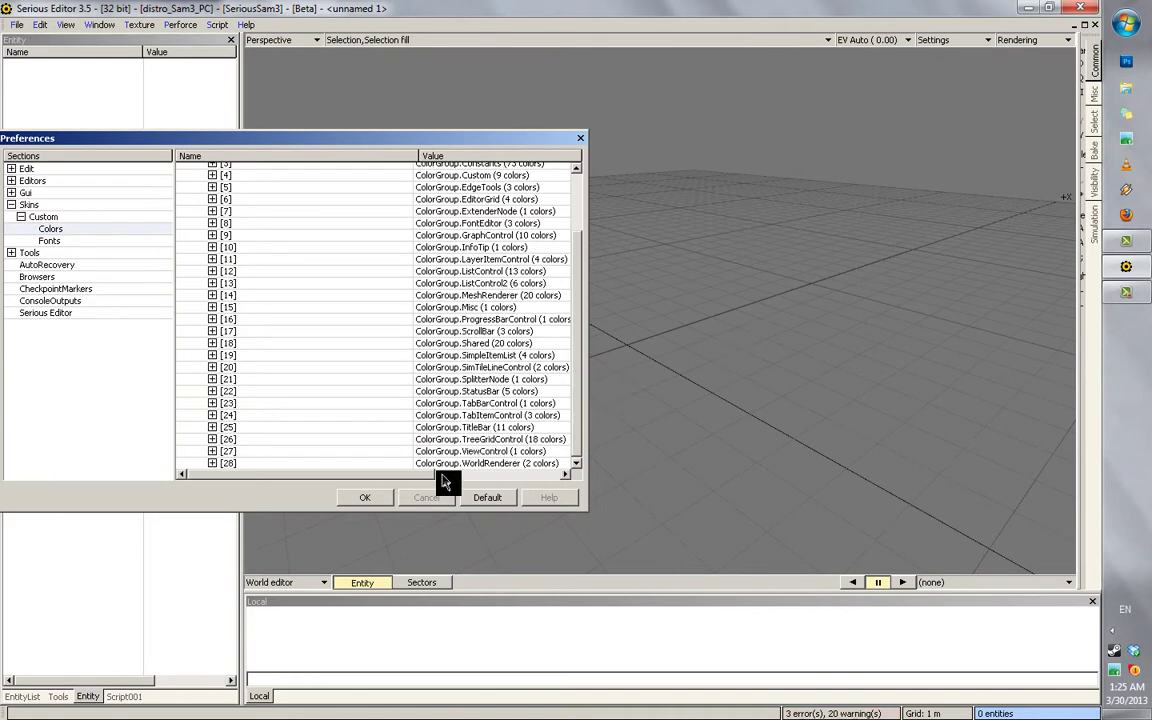
{"action": "left_click", "coordinate": [478, 456]}
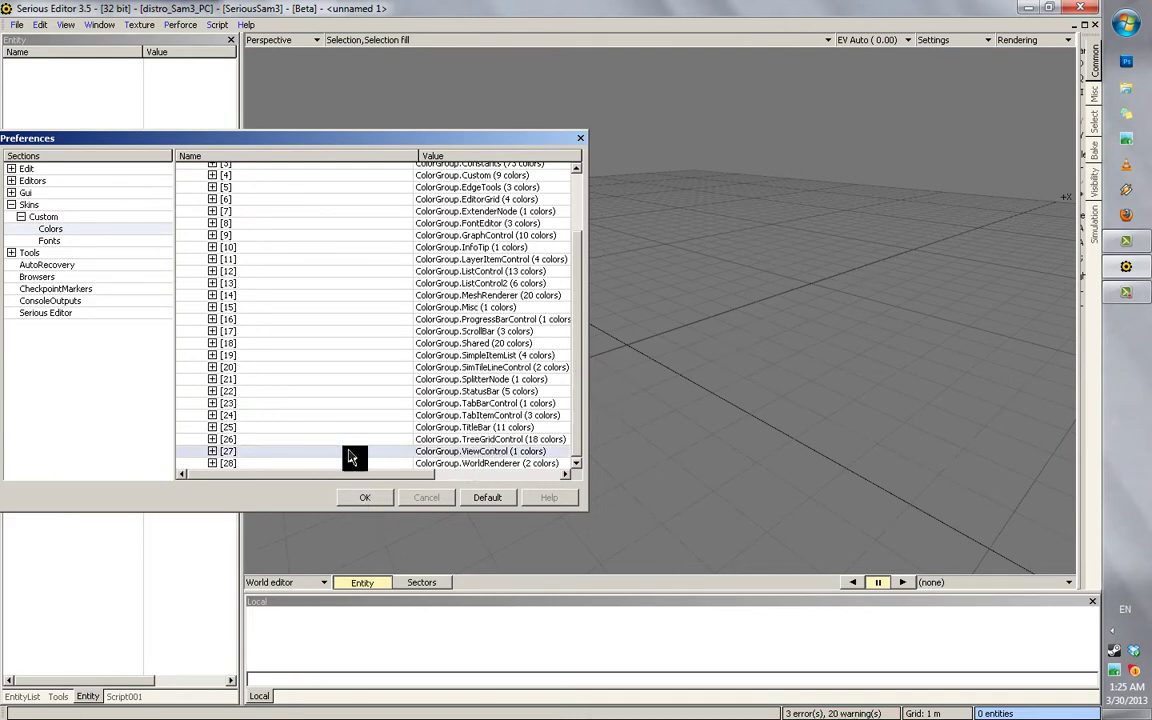
{"action": "left_click", "coordinate": [212, 451]}
{"action": "left_click", "coordinate": [222, 451]}
{"action": "left_click", "coordinate": [231, 451]}
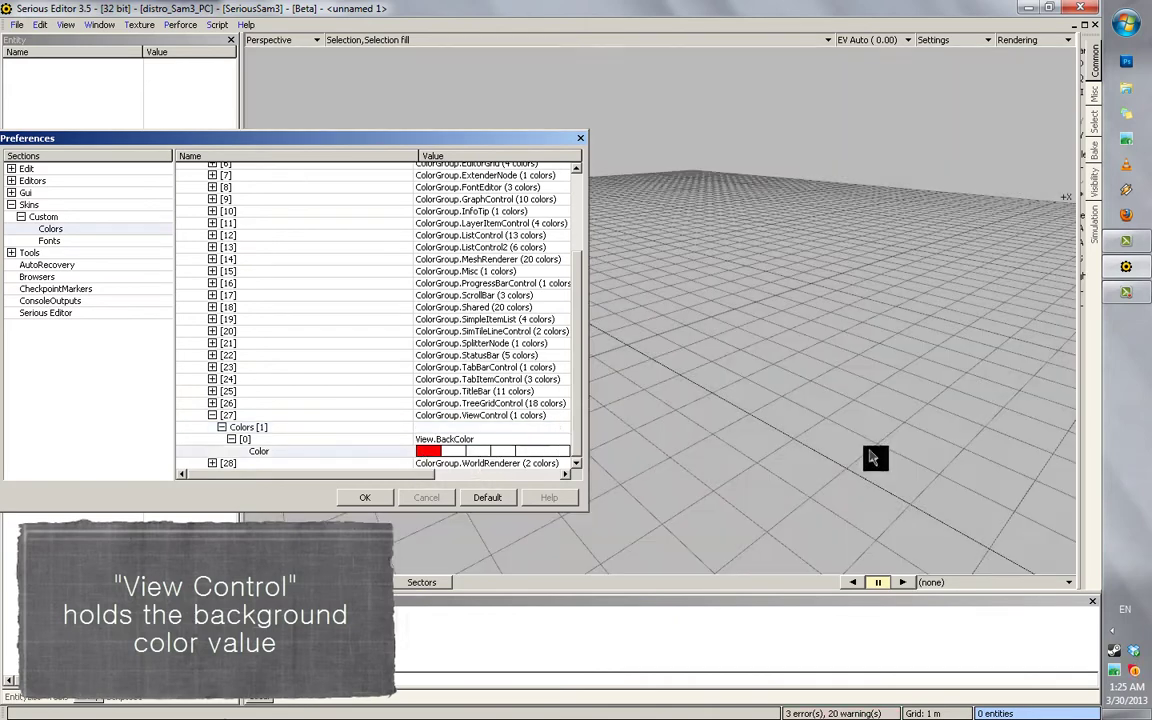
{"action": "left_click_drag", "start_coordinate": [870, 452], "coordinate": [685, 459]}
Adjust the AccentLines color in the EditorGrid color group, ending on a dark grey without saturation
{"action": "scroll", "coordinate": [555, 306], "scroll_direction": "up", "scroll_amount": 3}
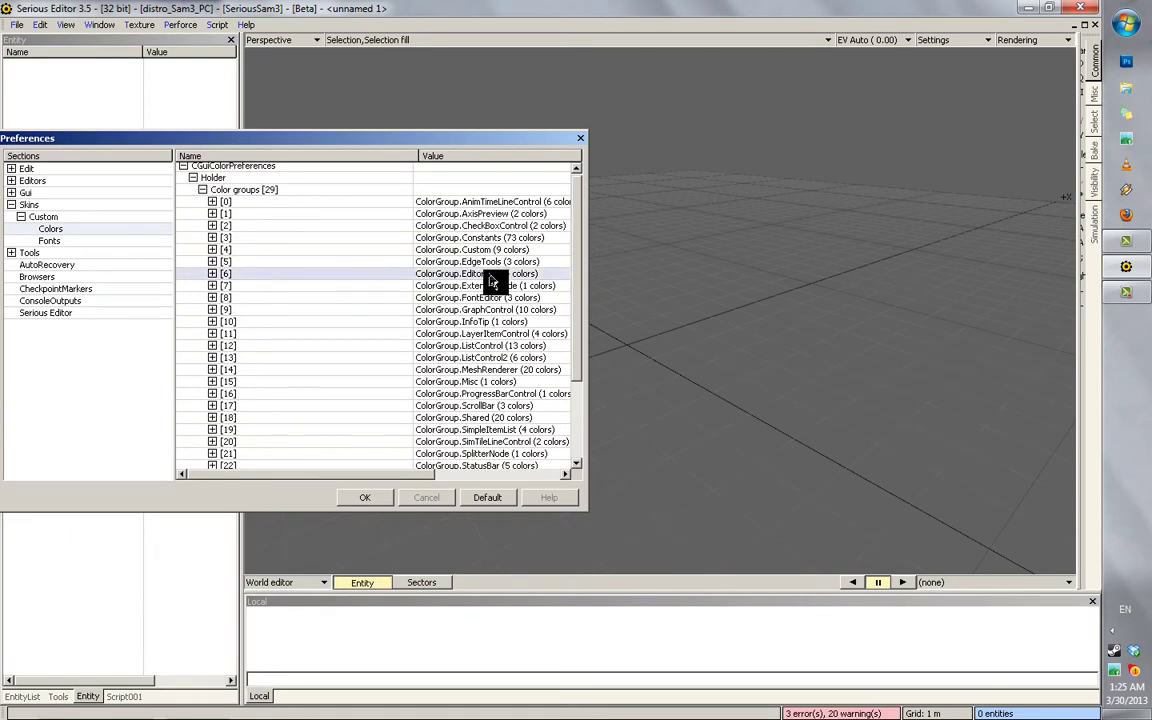
{"action": "left_click", "coordinate": [212, 273]}
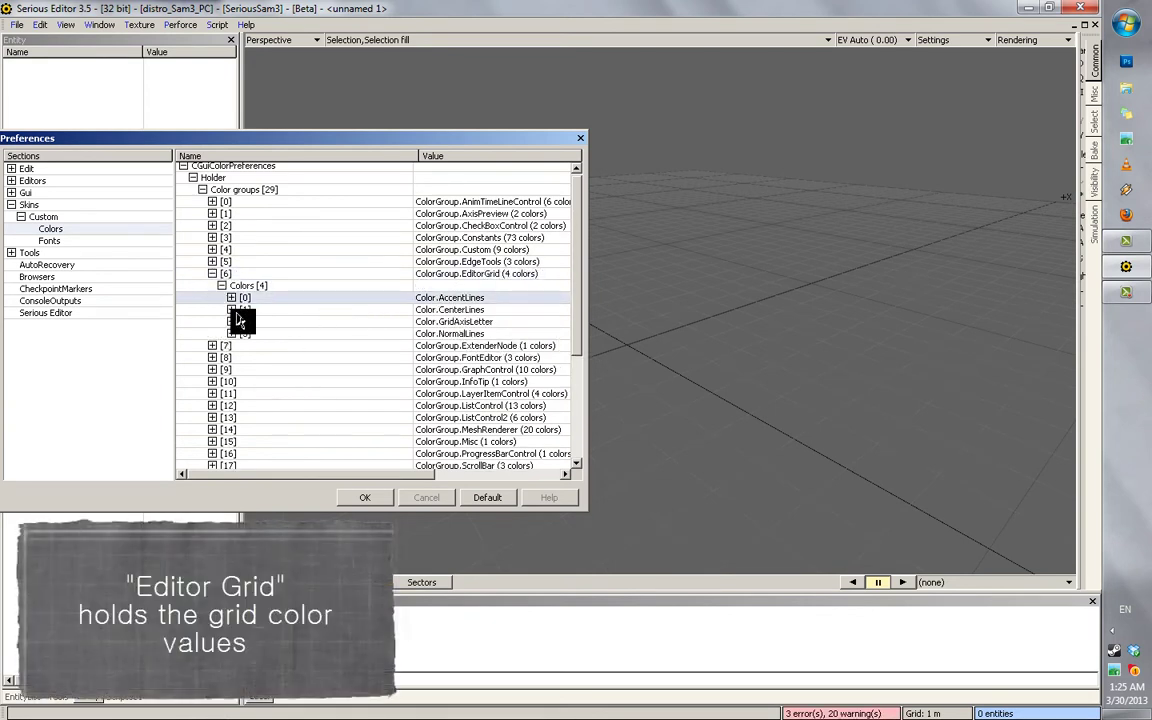
{"action": "left_click", "coordinate": [231, 297]}
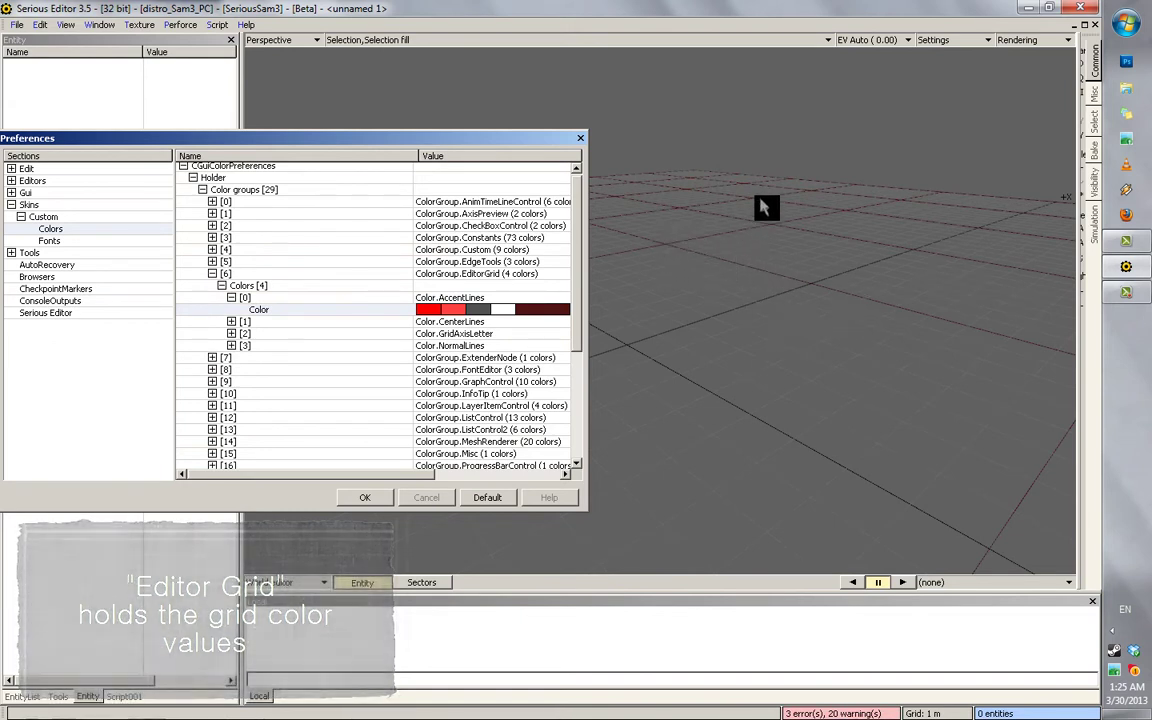
{"action": "left_click_drag", "start_coordinate": [463, 313], "coordinate": [1, 312]}
Set the EditorGrid CenterLines and GridAxisLetter colors to white and adjust the NormalLines color
{"action": "left_click", "coordinate": [231, 321]}
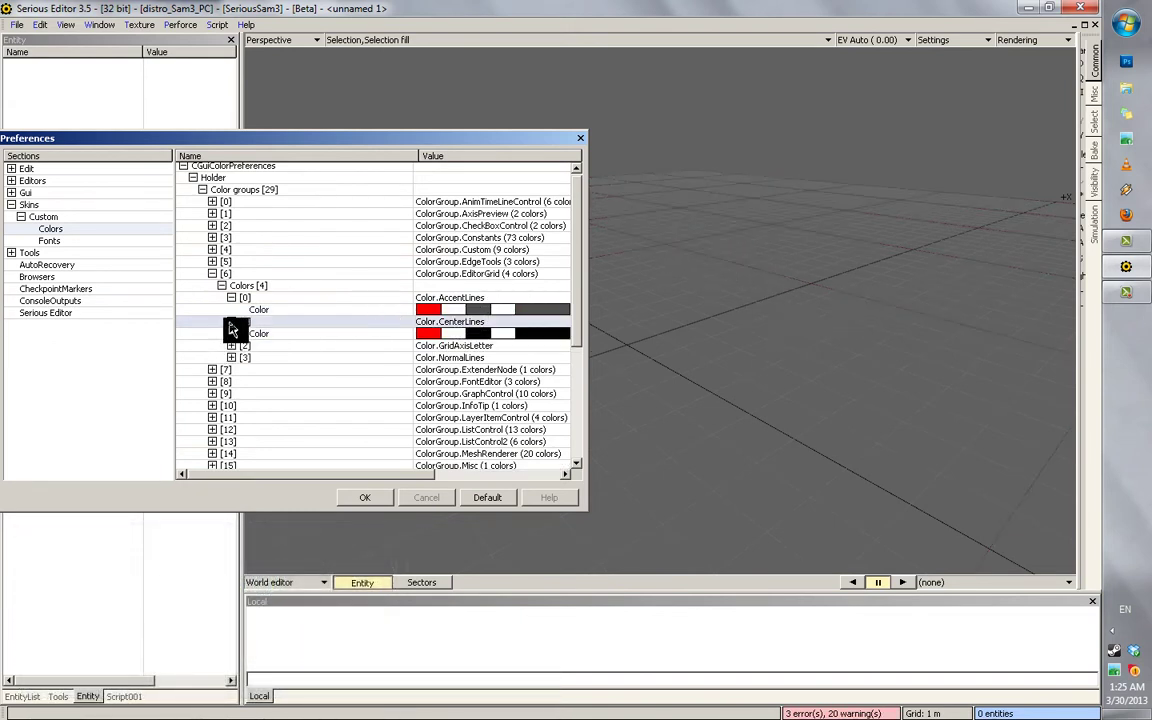
{"action": "left_click_drag", "start_coordinate": [478, 334], "coordinate": [1067, 210]}
{"action": "left_click", "coordinate": [231, 345]}
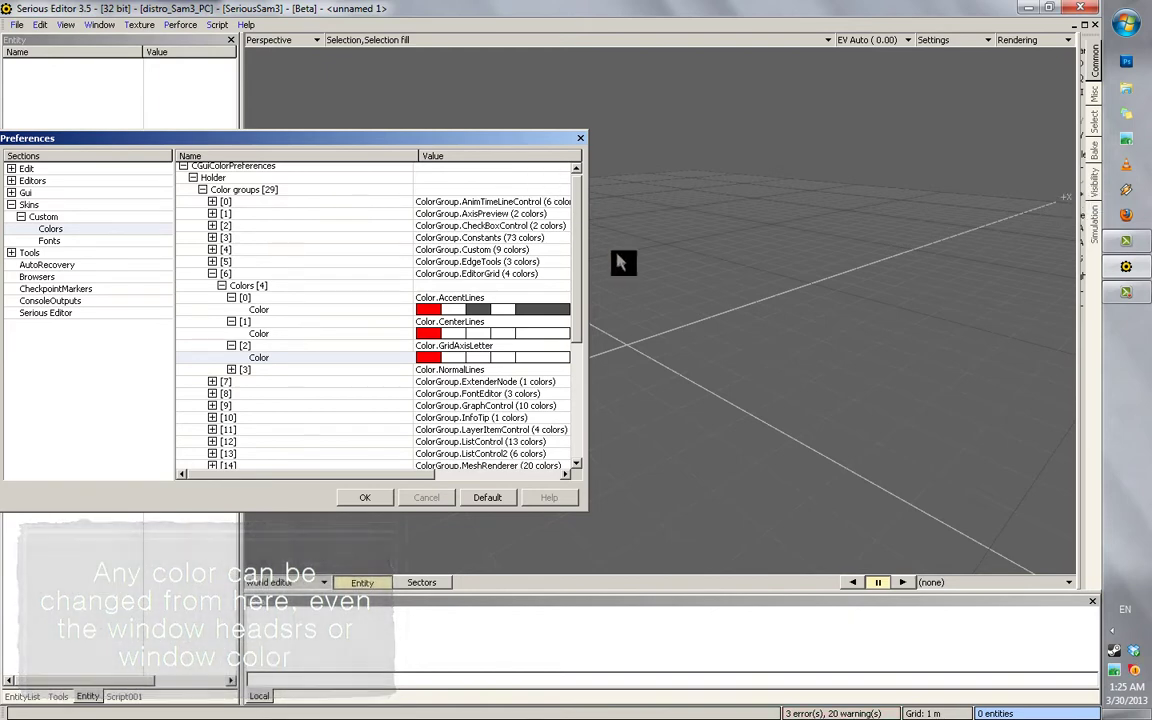
{"action": "left_click", "coordinate": [231, 369]}
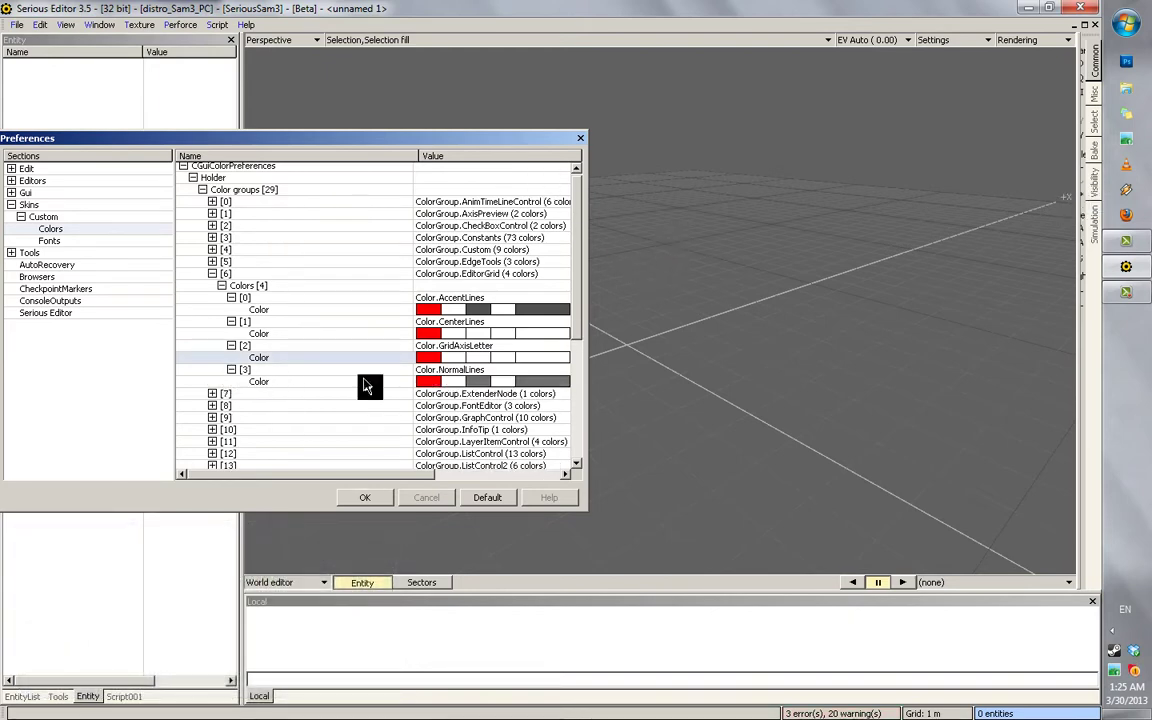
{"action": "left_click_drag", "start_coordinate": [474, 382], "coordinate": [763, 378]}
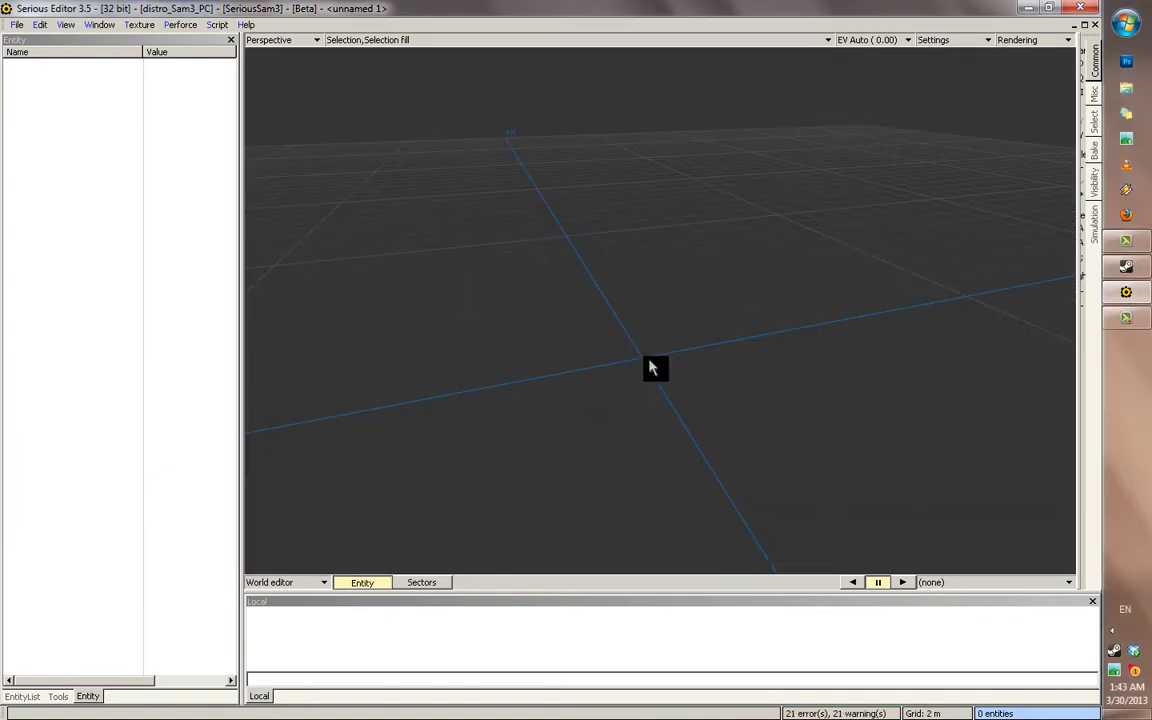
Examine the GrassLands terrain from several angles in the perspective view and in the four-viewport layout
{"action": "right_click_drag", "start_coordinate": [655, 367], "coordinate": [823, 275]}
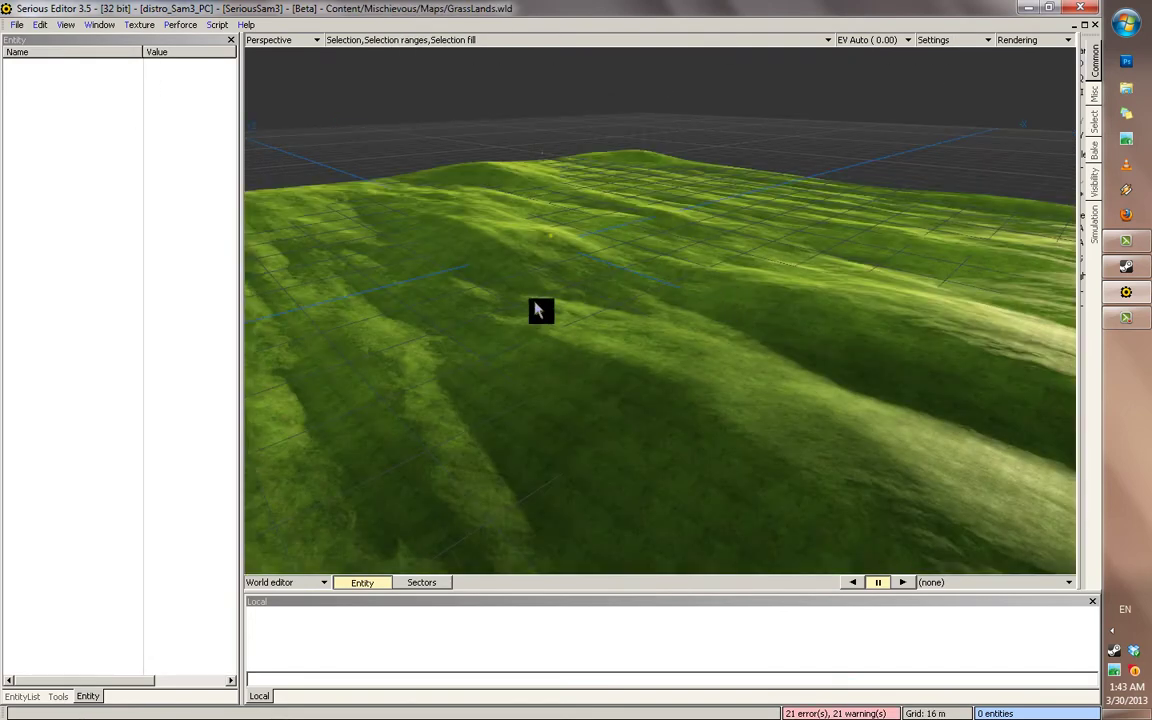
{"action": "middle_click_drag", "start_coordinate": [535, 304], "coordinate": [691, 279]}
{"action": "scroll", "coordinate": [691, 279], "scroll_direction": "up", "scroll_amount": 2}
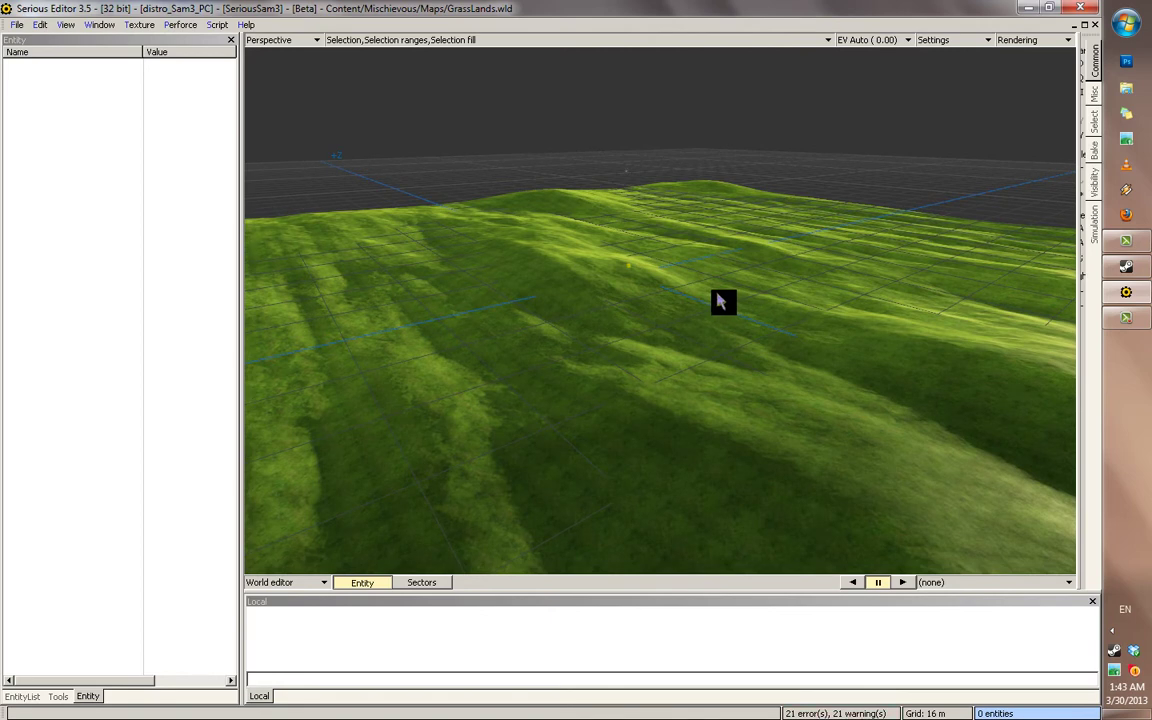
{"action": "key", "text": "space"}
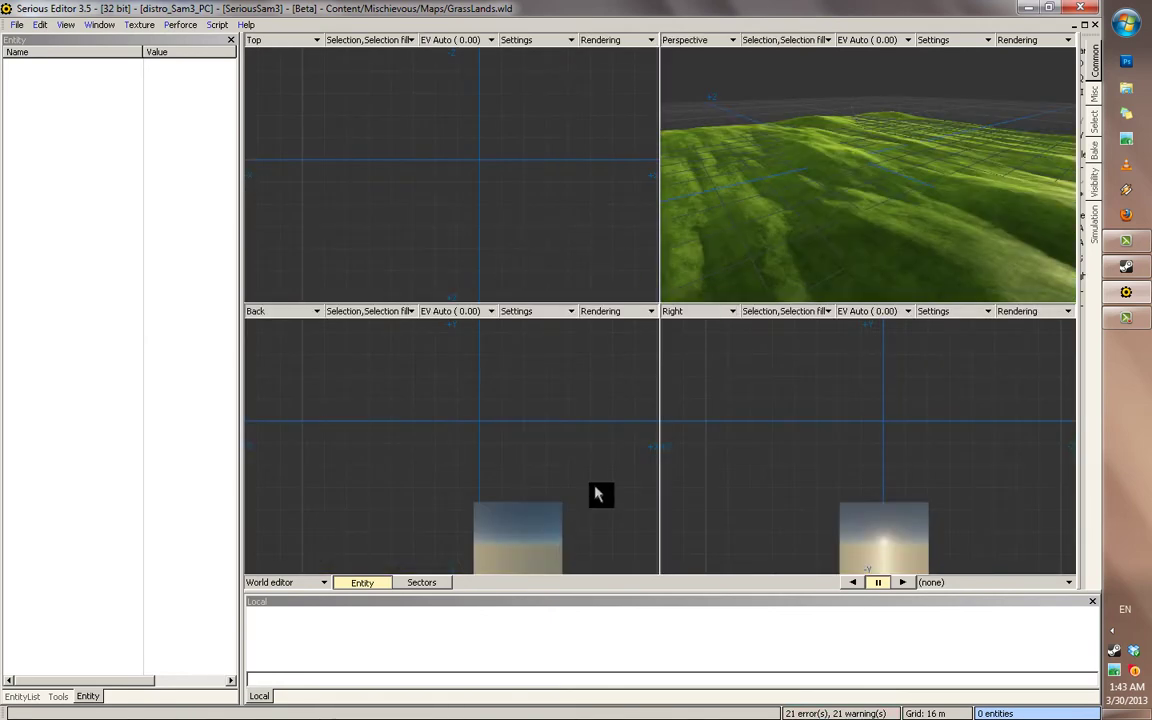
{"action": "key", "text": "space"}
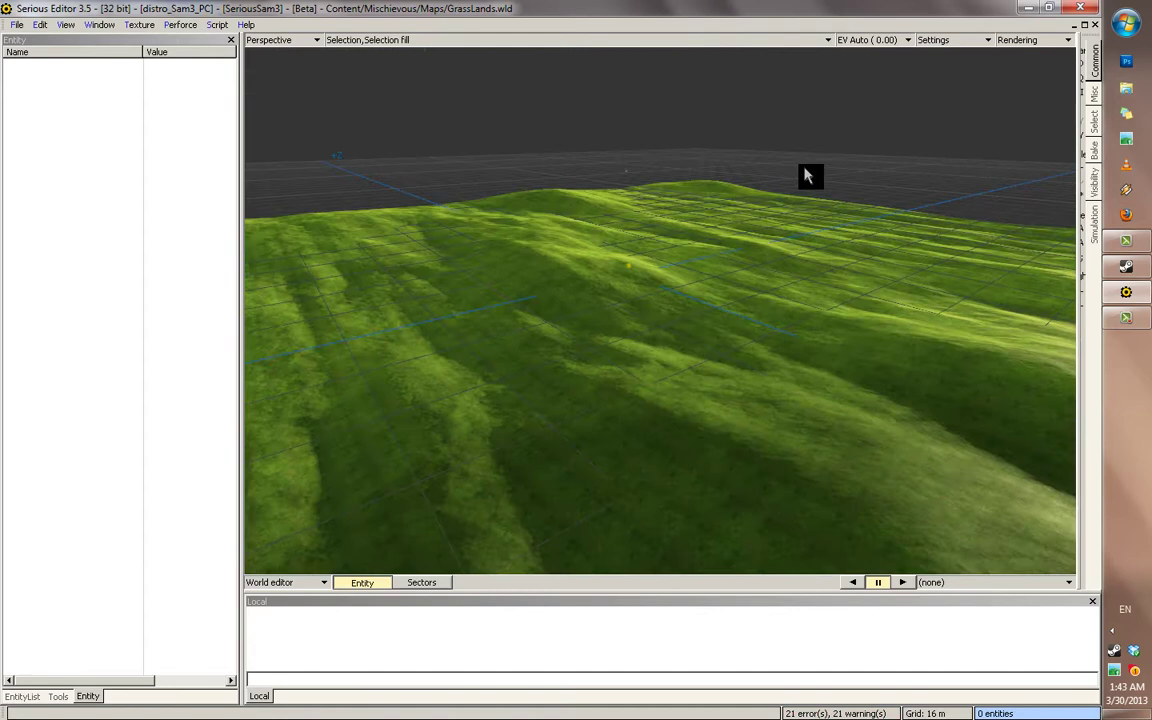
{"action": "left_click_drag", "start_coordinate": [742, 214], "coordinate": [728, 233], "text": "alt"}
{"action": "scroll", "coordinate": [742, 209], "scroll_direction": "up", "scroll_amount": 5}
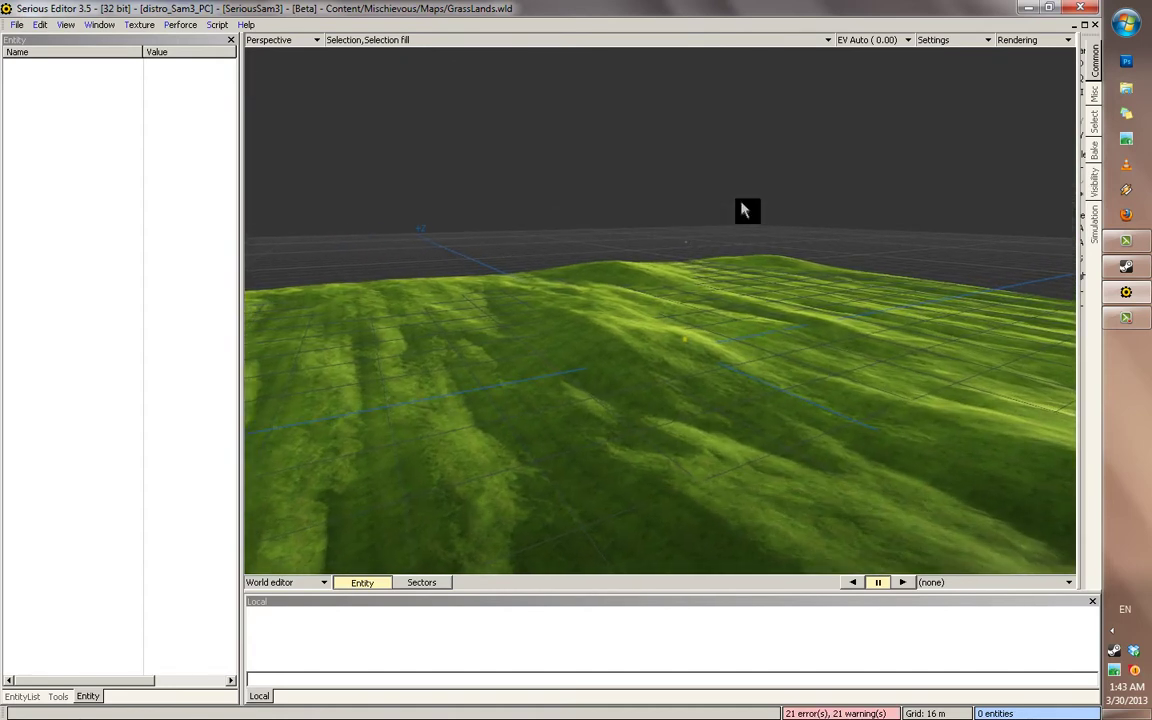
{"action": "scroll", "coordinate": [742, 209], "scroll_direction": "up", "scroll_amount": 4}
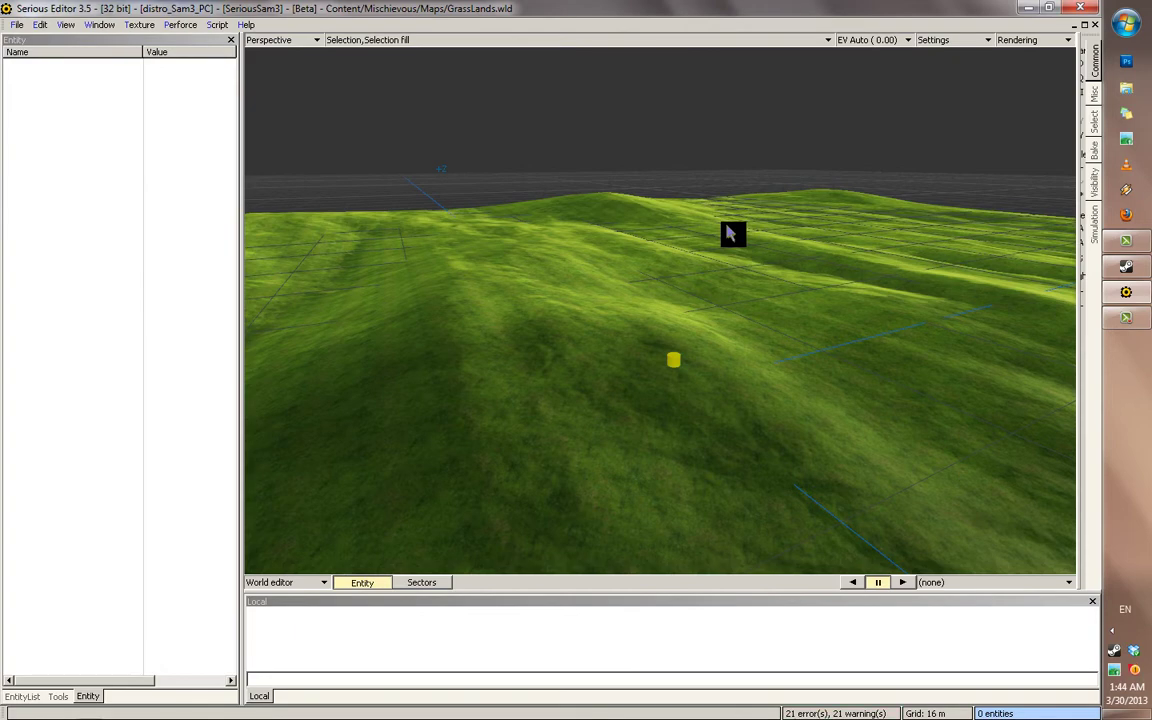
Preview the GrassLands terrain with sky and sunlight rendering from several angles and return to the view with the grid
{"action": "key", "text": "0"}
{"action": "left_click_drag", "start_coordinate": [914, 231], "coordinate": [915, 231], "text": "alt"}
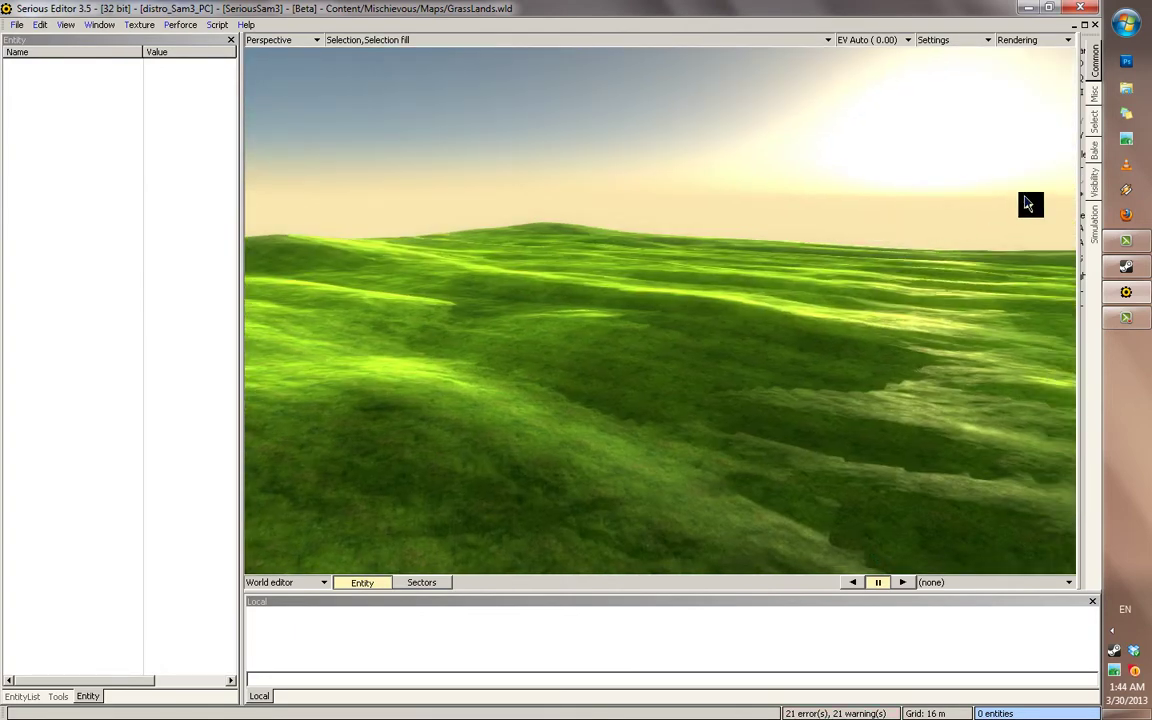
{"action": "left_click_drag", "start_coordinate": [1025, 203], "coordinate": [1024, 203], "text": "alt"}
{"action": "scroll", "coordinate": [1020, 204], "scroll_direction": "down", "scroll_amount": 8}
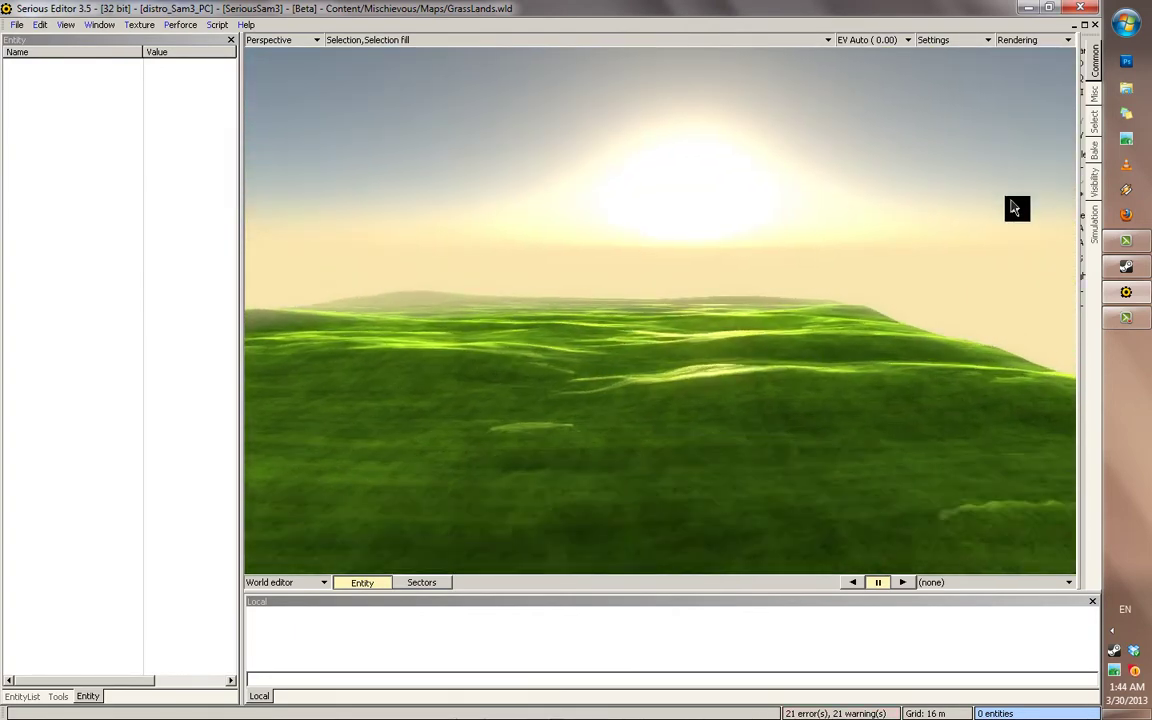
{"action": "scroll", "coordinate": [1000, 205], "scroll_direction": "up", "scroll_amount": 5}
{"action": "left_click_drag", "start_coordinate": [892, 247], "coordinate": [893, 248], "text": "alt"}
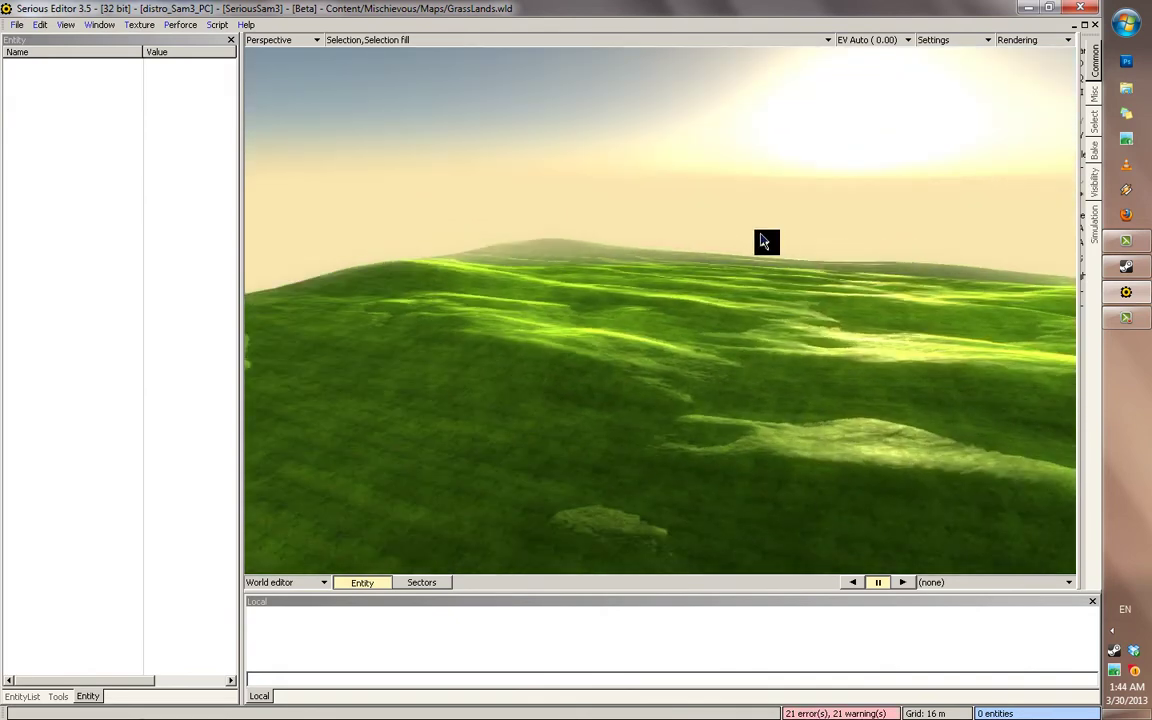
{"action": "key", "text": "1"}
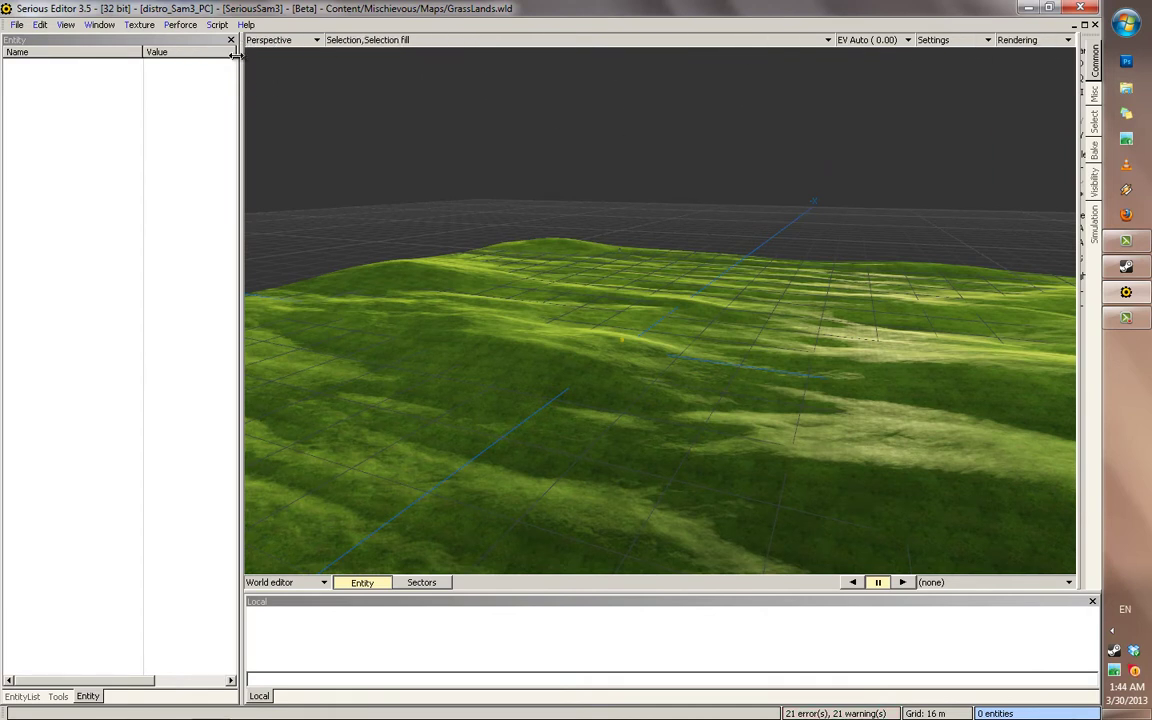
View the terrain in the Top, Bottom and Right view modes and return to Perspective
{"action": "left_click", "coordinate": [276, 42]}
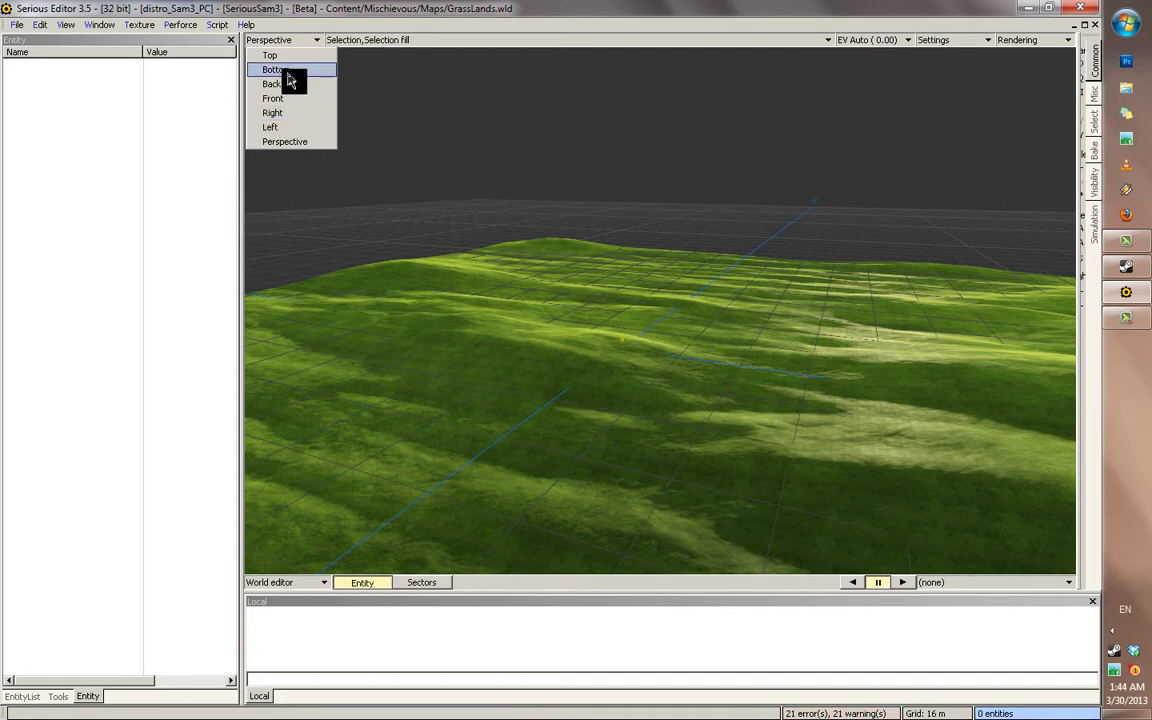
{"action": "left_click", "coordinate": [285, 55]}
{"action": "left_click", "coordinate": [280, 40]}
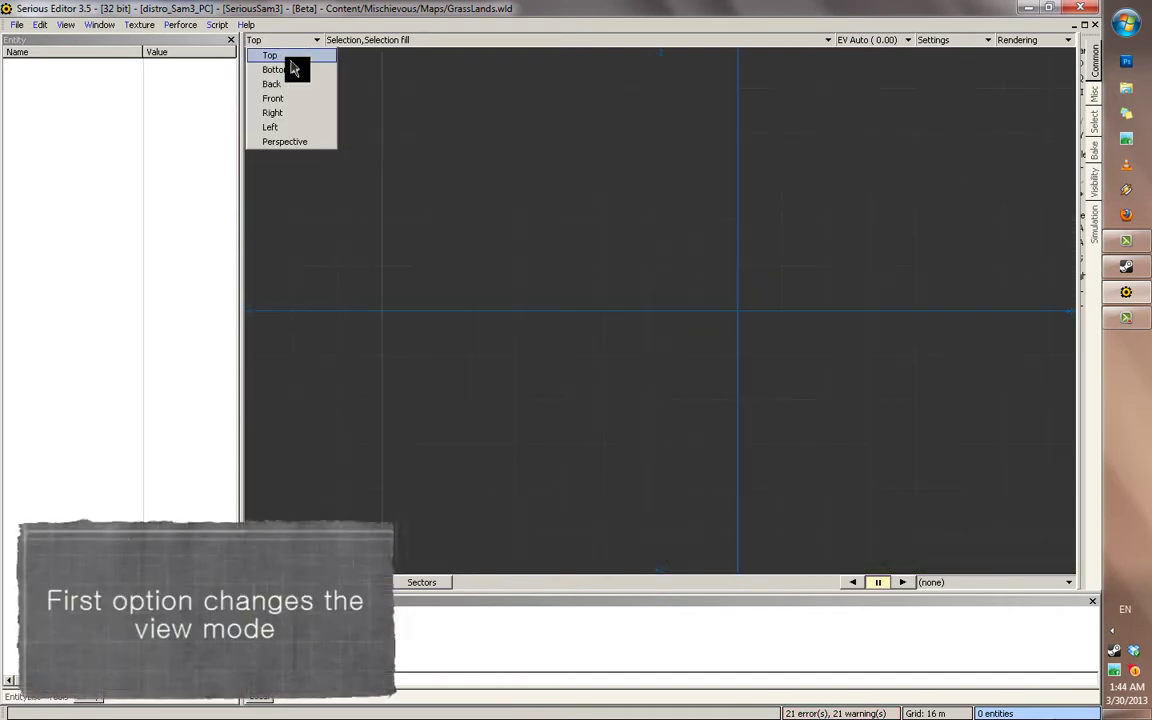
{"action": "left_click", "coordinate": [287, 69]}
{"action": "left_click", "coordinate": [280, 40]}
{"action": "left_click", "coordinate": [274, 112]}
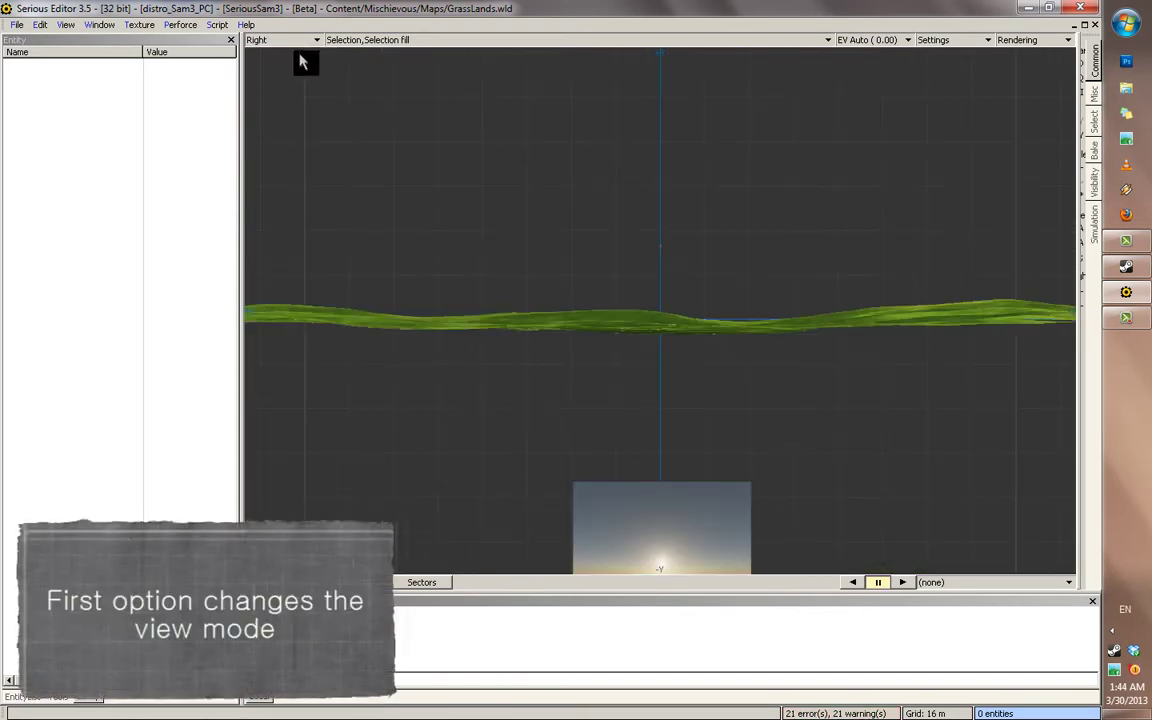
{"action": "left_click", "coordinate": [280, 40]}
{"action": "left_click", "coordinate": [298, 142]}
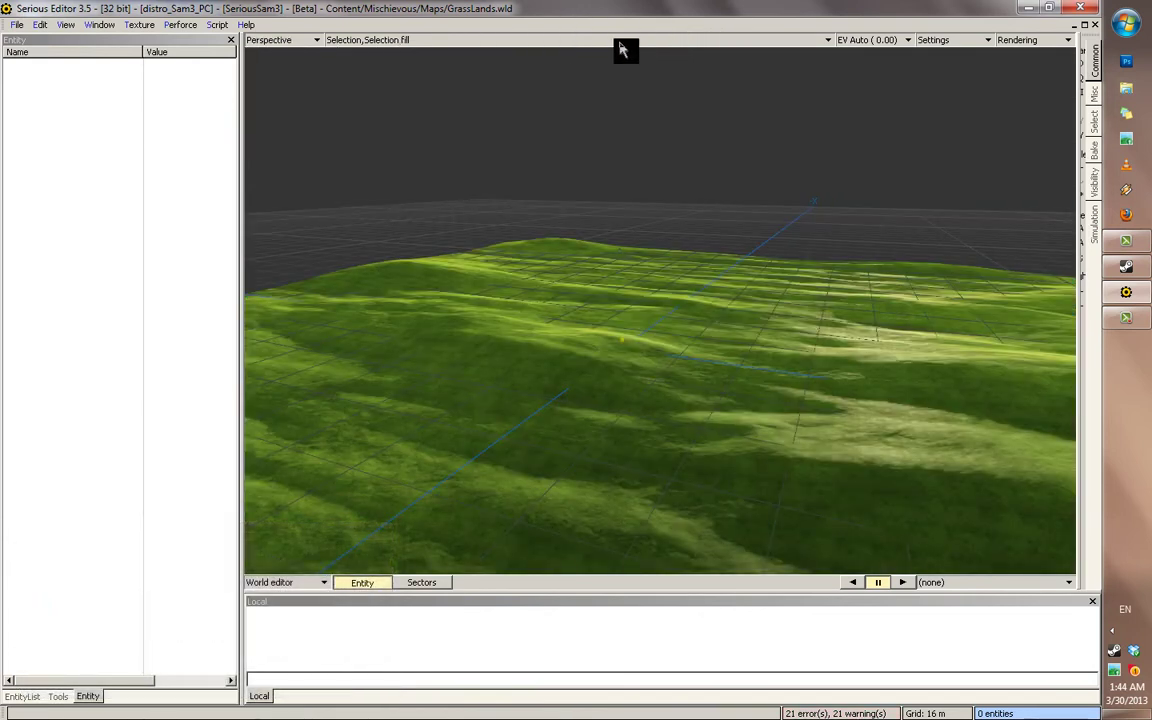
Review the selection display options and select the terrain model, bringing its whole bounding box into view
{"action": "left_click", "coordinate": [418, 46]}
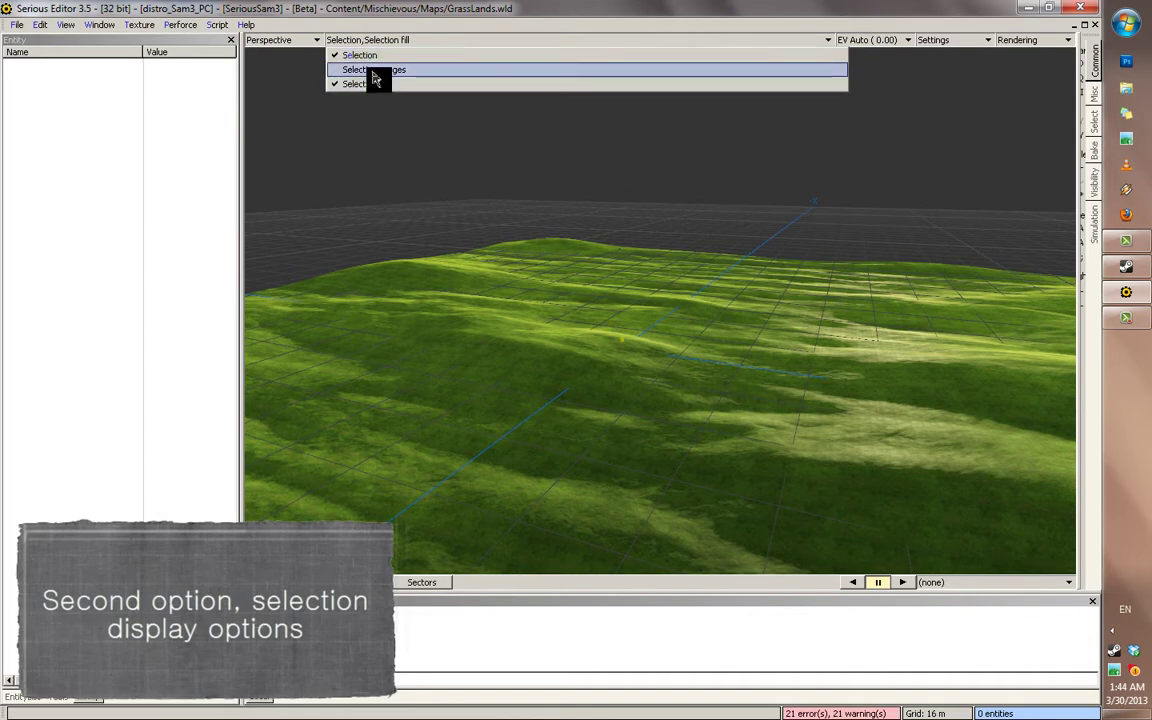
{"action": "left_click", "coordinate": [487, 208]}
{"action": "left_click", "coordinate": [411, 42]}
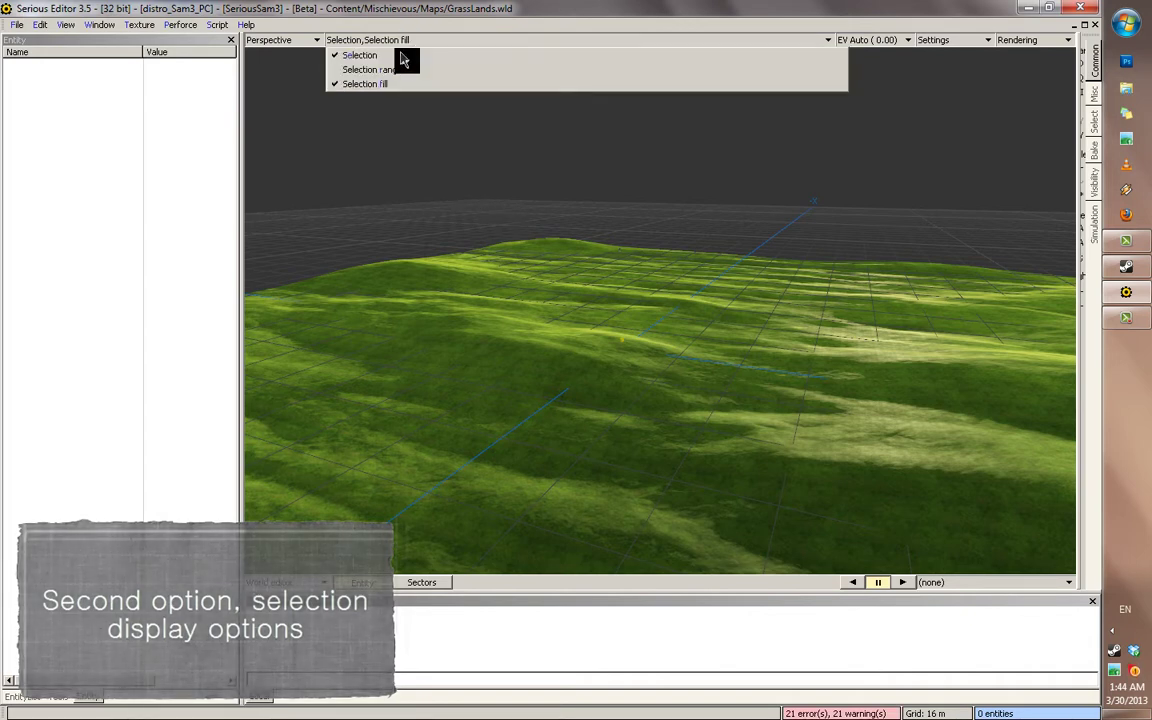
{"action": "left_click", "coordinate": [589, 428]}
{"action": "middle_click_drag", "start_coordinate": [660, 308], "coordinate": [700, 263]}
{"action": "right_click_drag", "start_coordinate": [700, 263], "coordinate": [645, 318]}
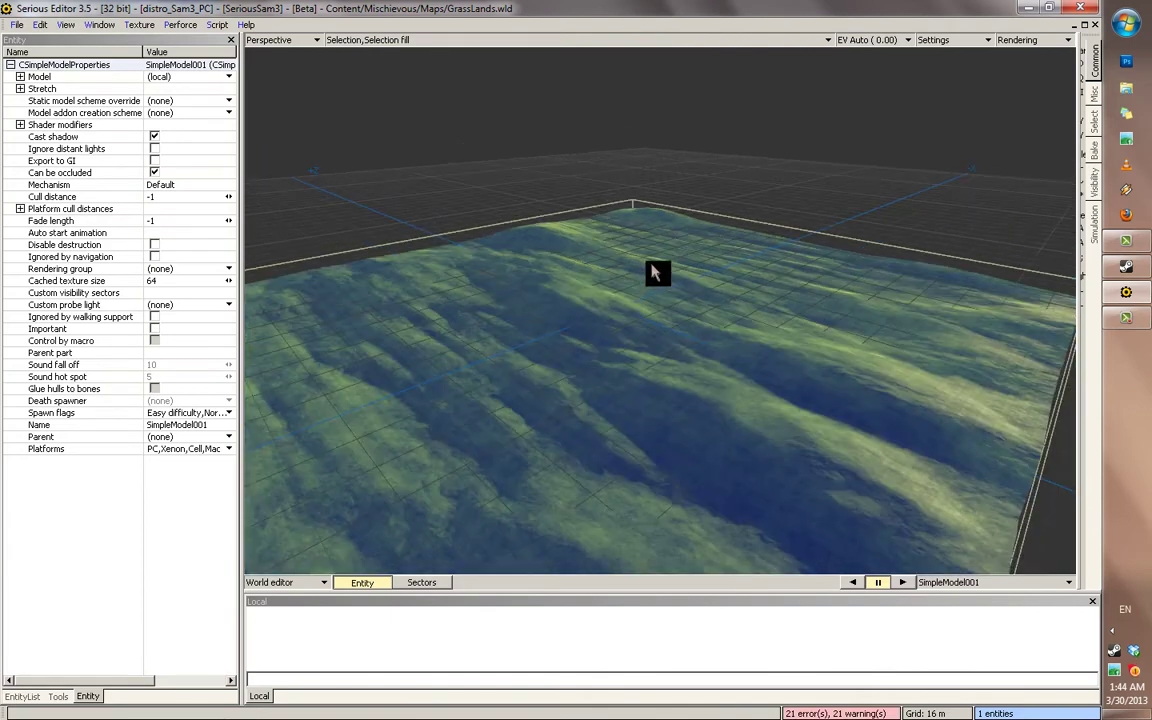
{"action": "right_click_drag", "start_coordinate": [656, 272], "coordinate": [580, 375]}
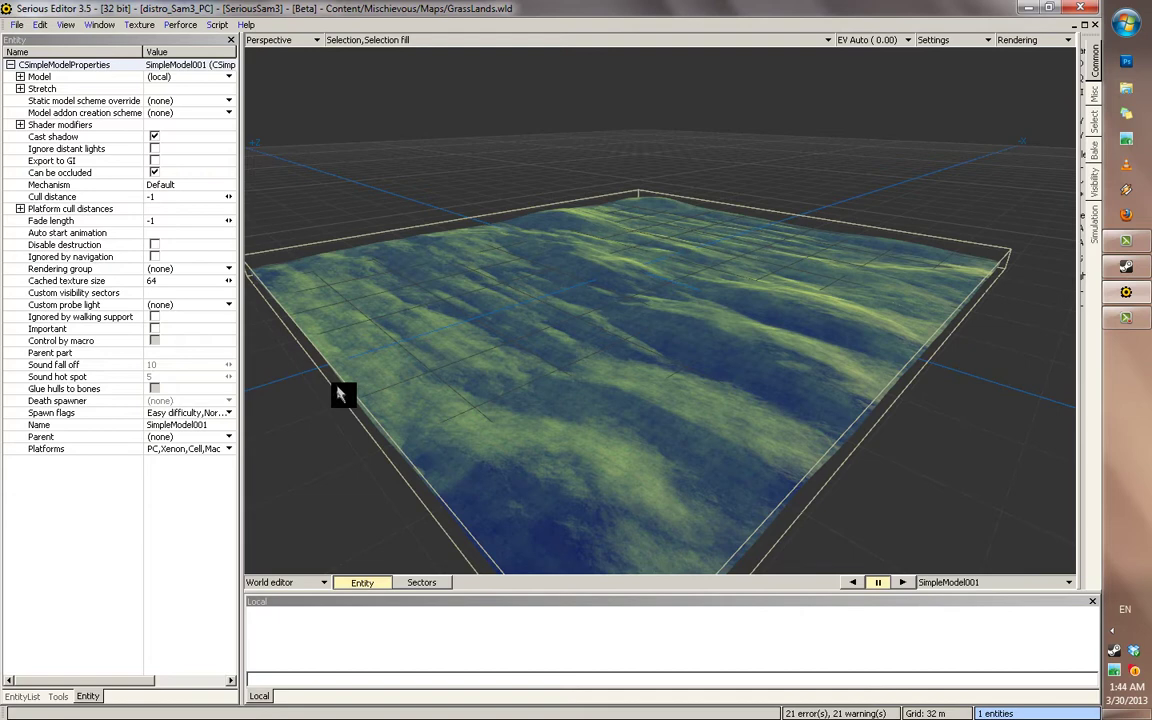
Turn off the Selection display option for the viewport and restore the selection display
{"action": "left_click", "coordinate": [398, 42]}
{"action": "left_click", "coordinate": [383, 56]}
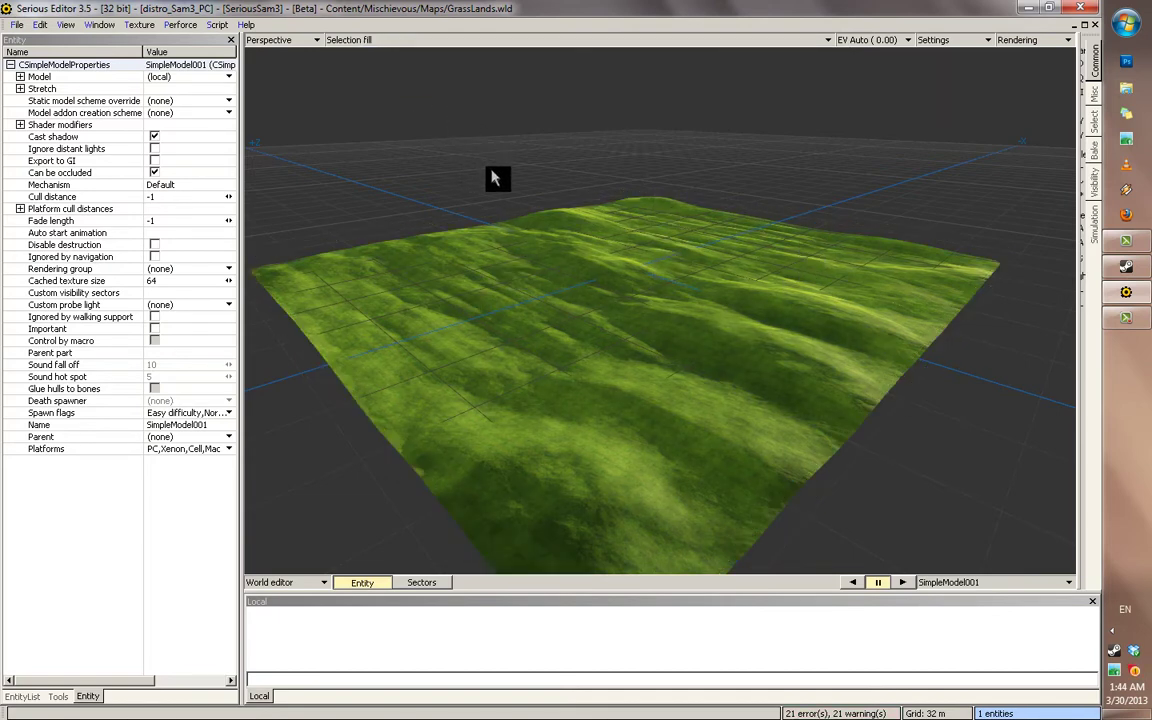
{"action": "key", "text": "z"}
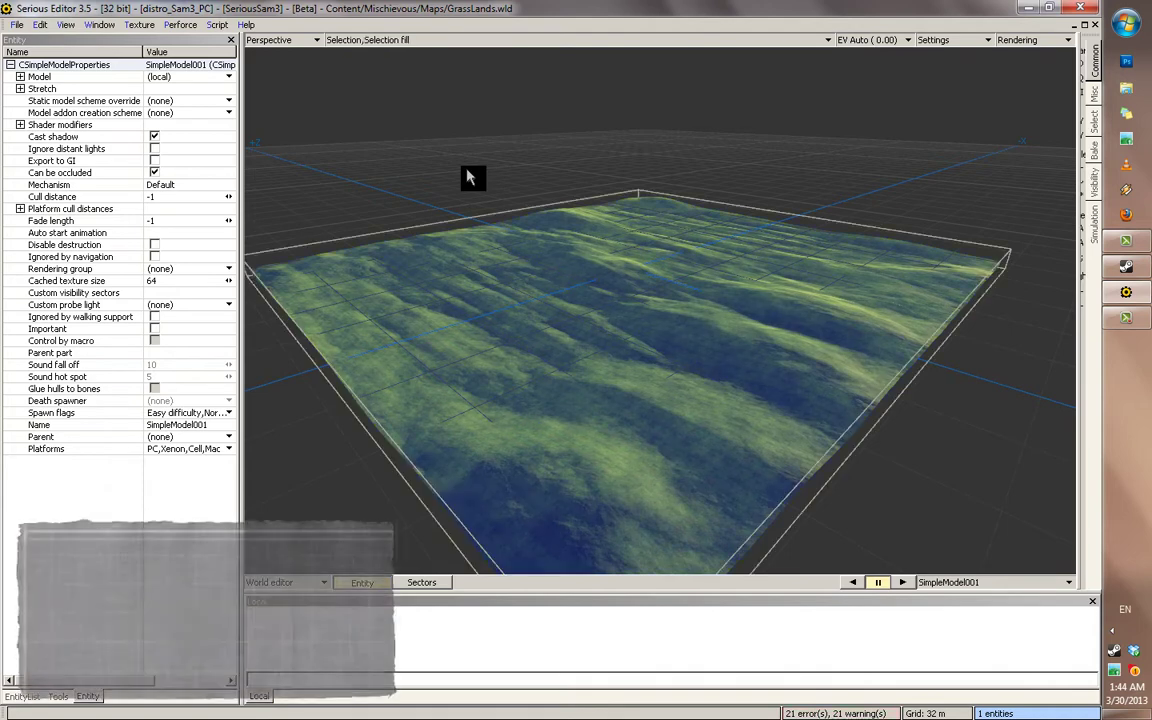
Turn the Selection fill display option off and back on for the selected terrain model
{"action": "left_click", "coordinate": [389, 42]}
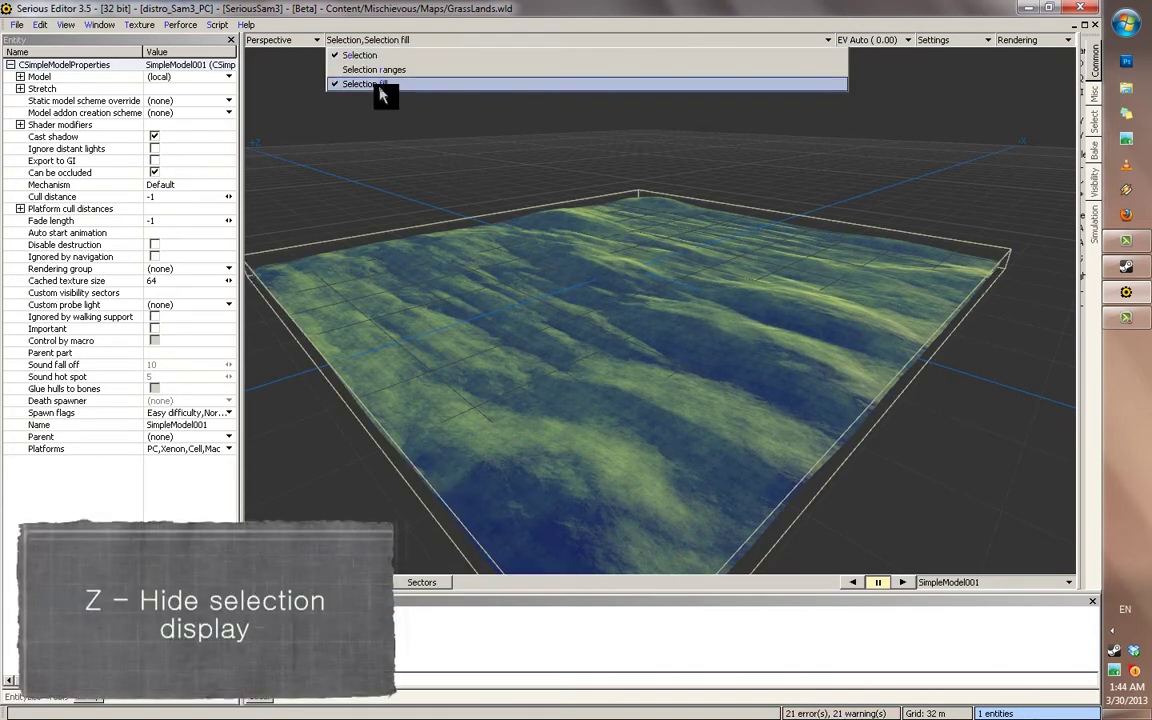
{"action": "left_click", "coordinate": [380, 85]}
{"action": "left_click", "coordinate": [469, 45]}
{"action": "left_click", "coordinate": [423, 86]}
{"action": "scroll", "coordinate": [634, 391], "scroll_direction": "up", "scroll_amount": 5}
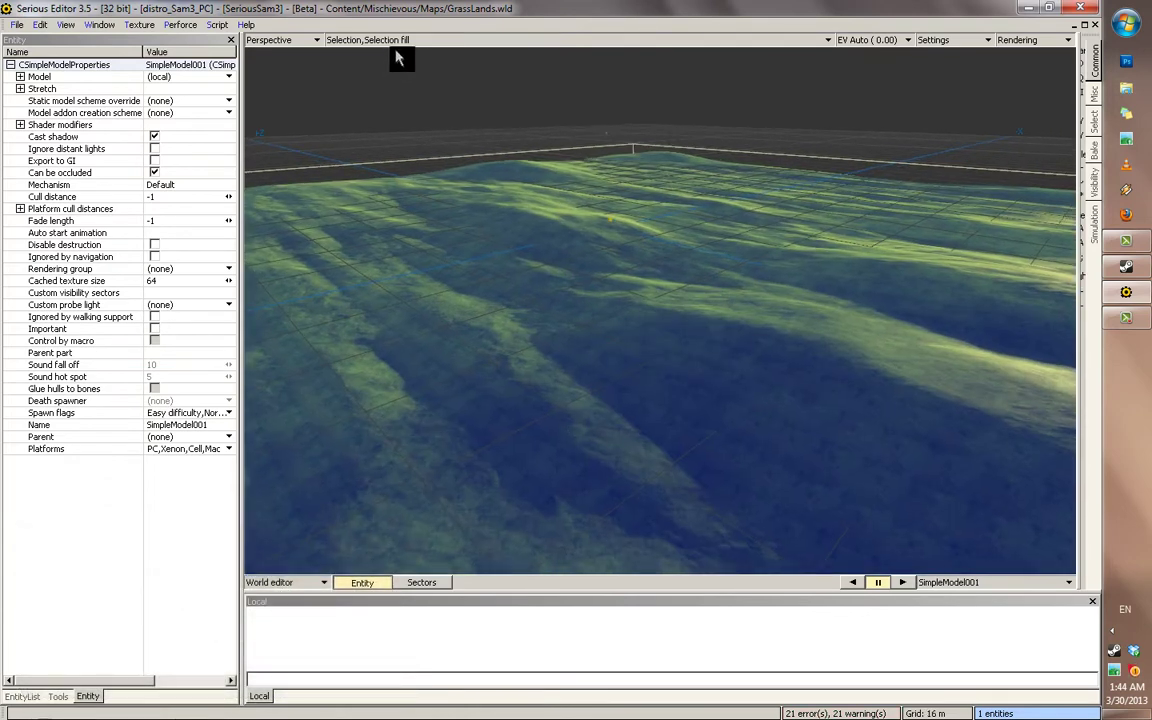
{"action": "left_click", "coordinate": [396, 44]}
{"action": "left_click", "coordinate": [420, 437]}
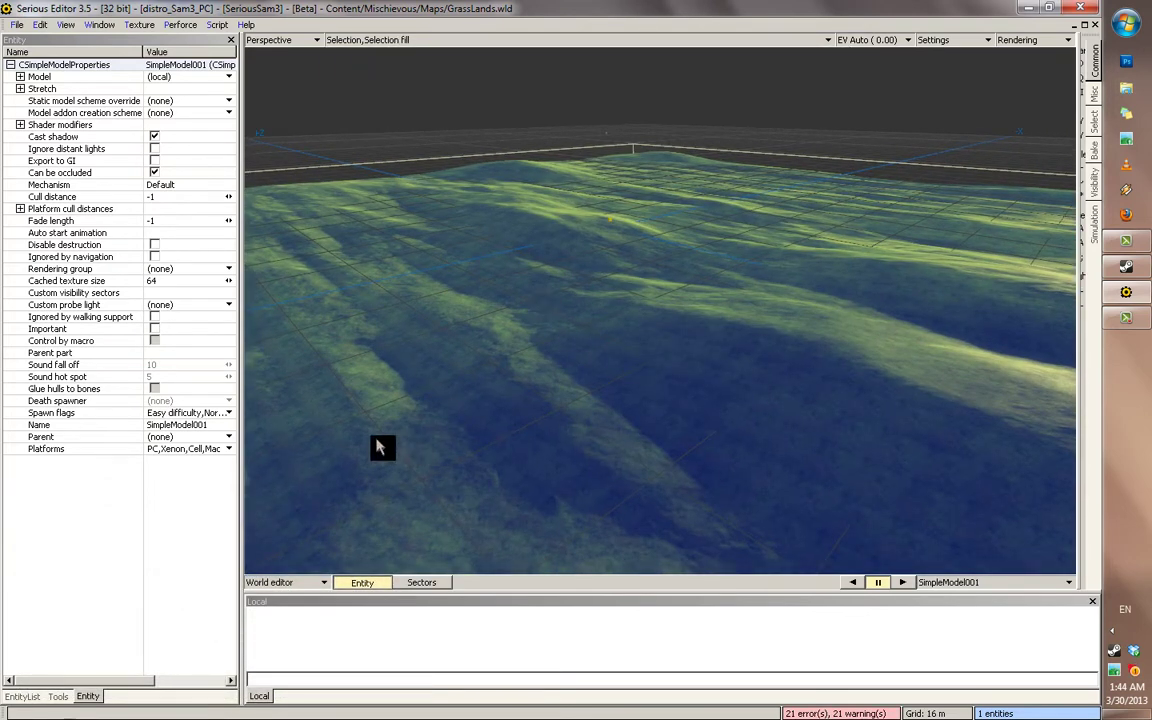
Deselect the terrain model and browse the entity list to the Lights group
{"action": "left_click", "coordinate": [20, 695]}
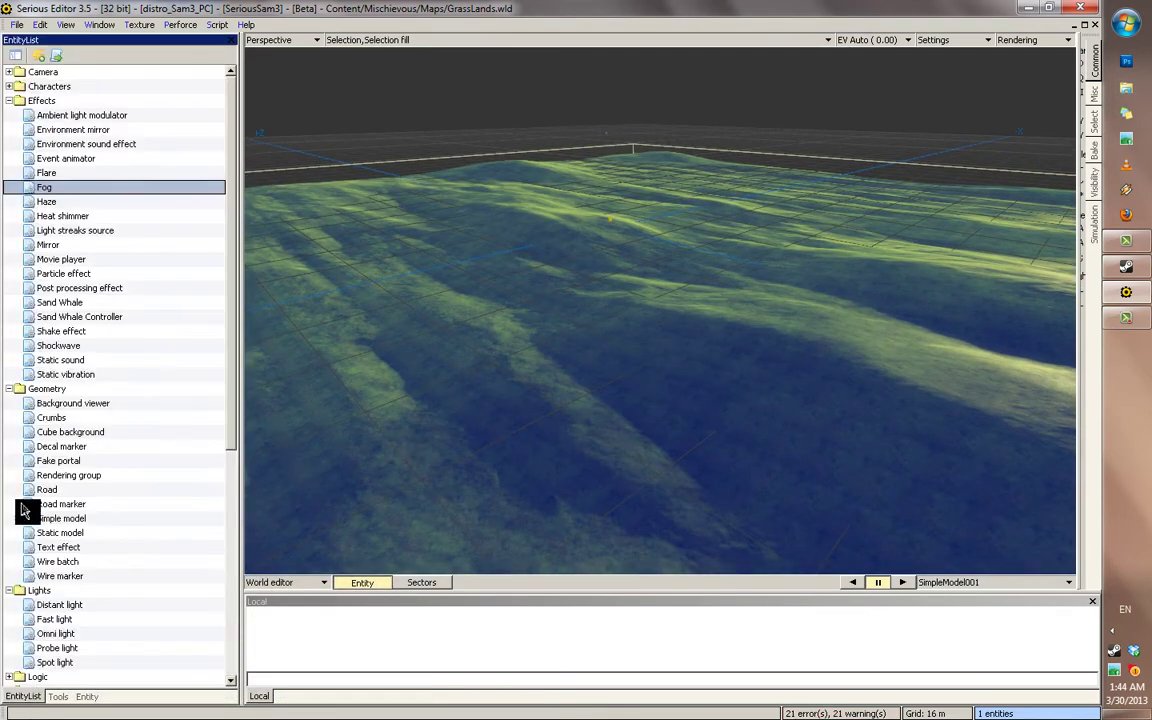
{"action": "left_click", "coordinate": [450, 290]}
{"action": "scroll", "coordinate": [140, 371], "scroll_direction": "down", "scroll_amount": 4}
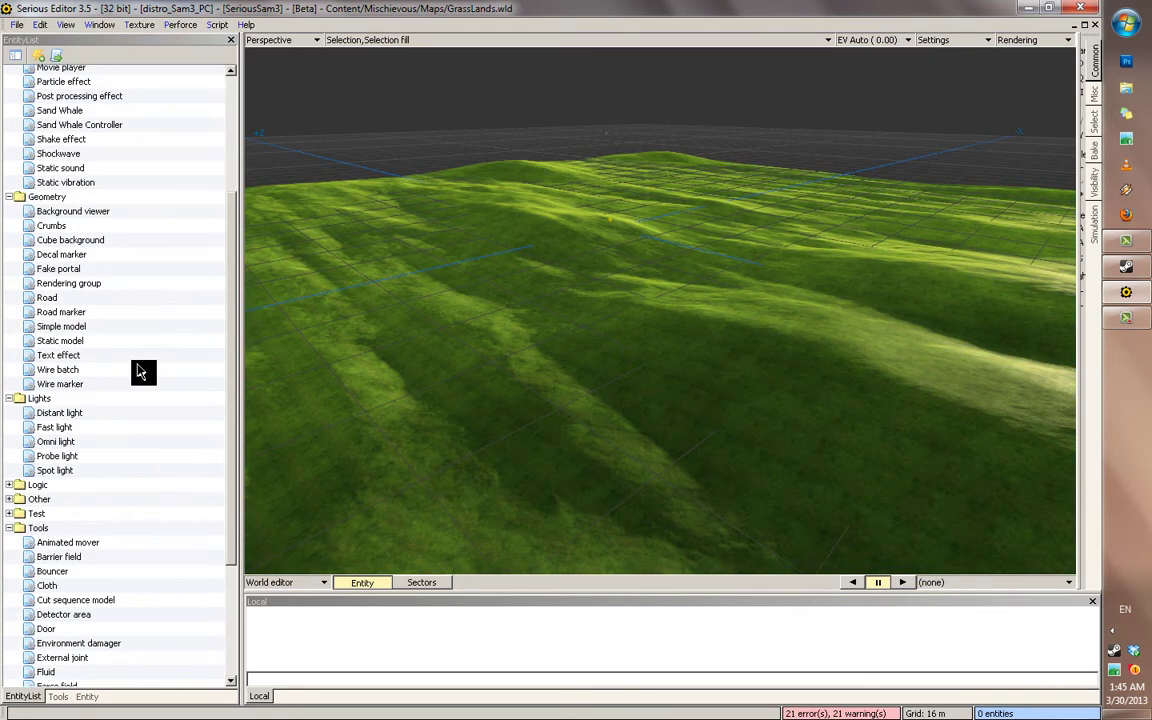
{"action": "scroll", "coordinate": [140, 371], "scroll_direction": "down", "scroll_amount": 4}
{"action": "scroll", "coordinate": [140, 371], "scroll_direction": "up", "scroll_amount": 4}
Place a Fast light on the terrain, look around it and delete it
{"action": "left_click", "coordinate": [68, 430]}
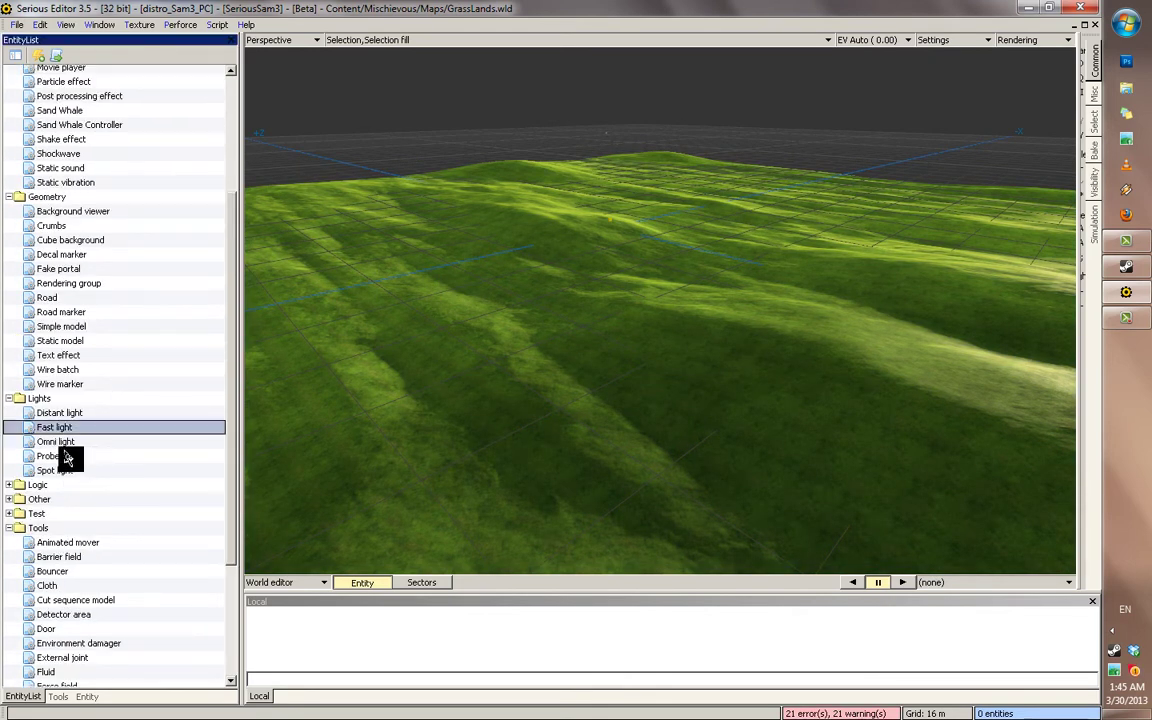
{"action": "left_click_drag", "start_coordinate": [50, 430], "coordinate": [781, 330]}
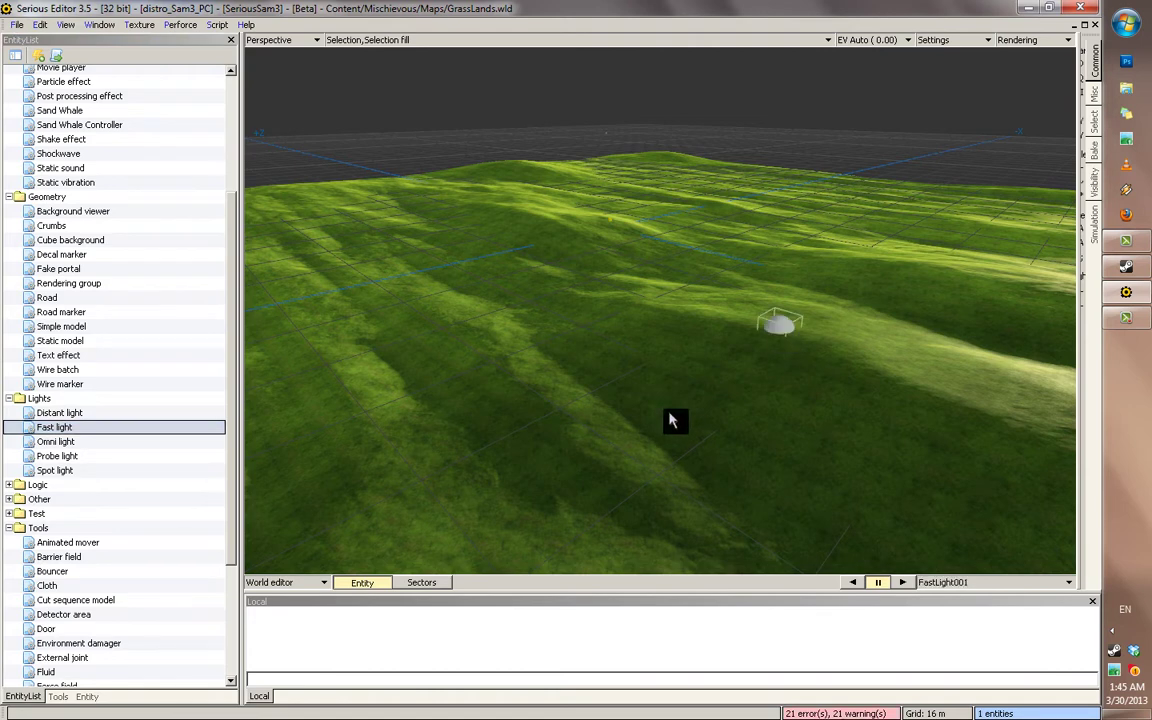
{"action": "middle_click_drag", "start_coordinate": [728, 321], "coordinate": [723, 398]}
{"action": "right_click_drag", "start_coordinate": [723, 398], "coordinate": [718, 368], "text": "ctrl"}
{"action": "left_click_drag", "start_coordinate": [555, 406], "coordinate": [684, 420], "text": "ctrl"}
{"action": "right_click_drag", "start_coordinate": [686, 421], "coordinate": [597, 406]}
{"action": "key", "text": "Delete"}
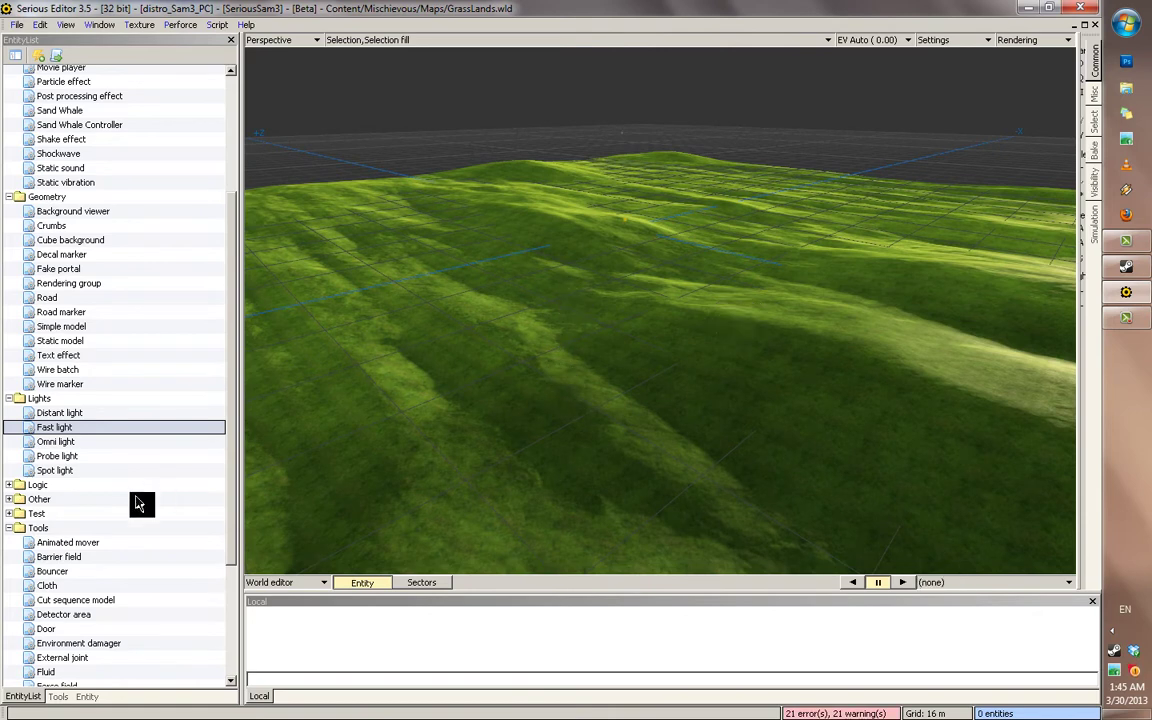
Place an Omni light on the terrain and turn on the Selection ranges display option
{"action": "left_click_drag", "start_coordinate": [58, 441], "coordinate": [663, 378]}
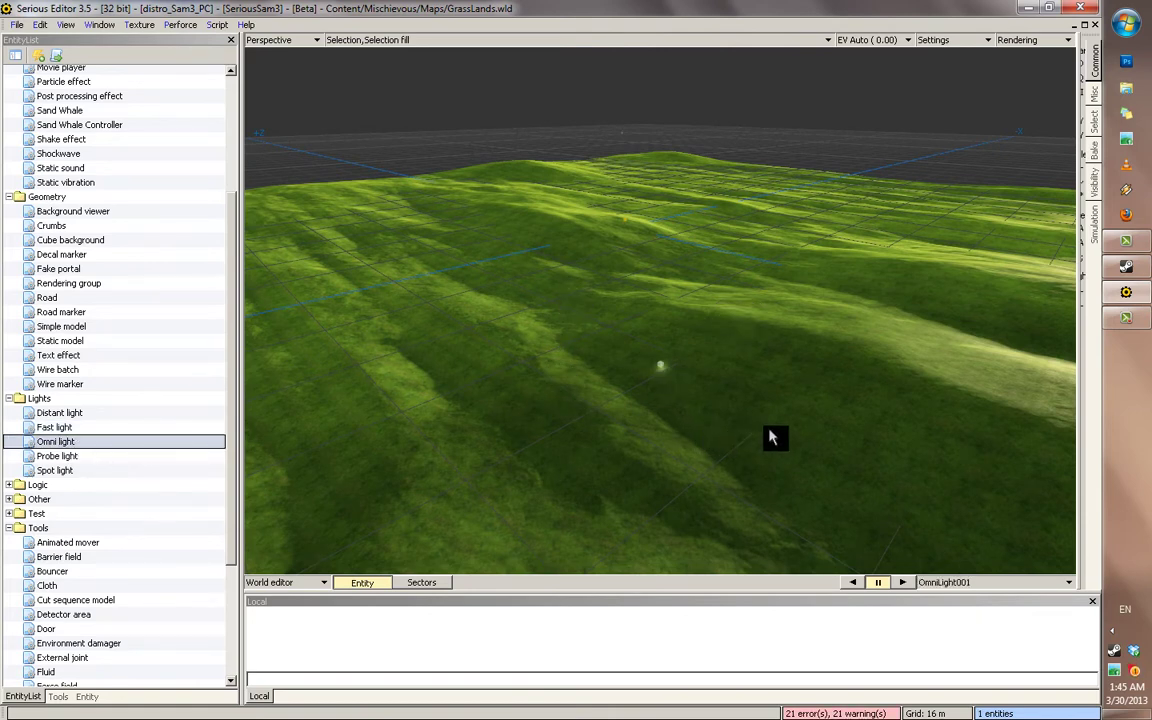
{"action": "right_click_drag", "start_coordinate": [741, 388], "coordinate": [740, 437]}
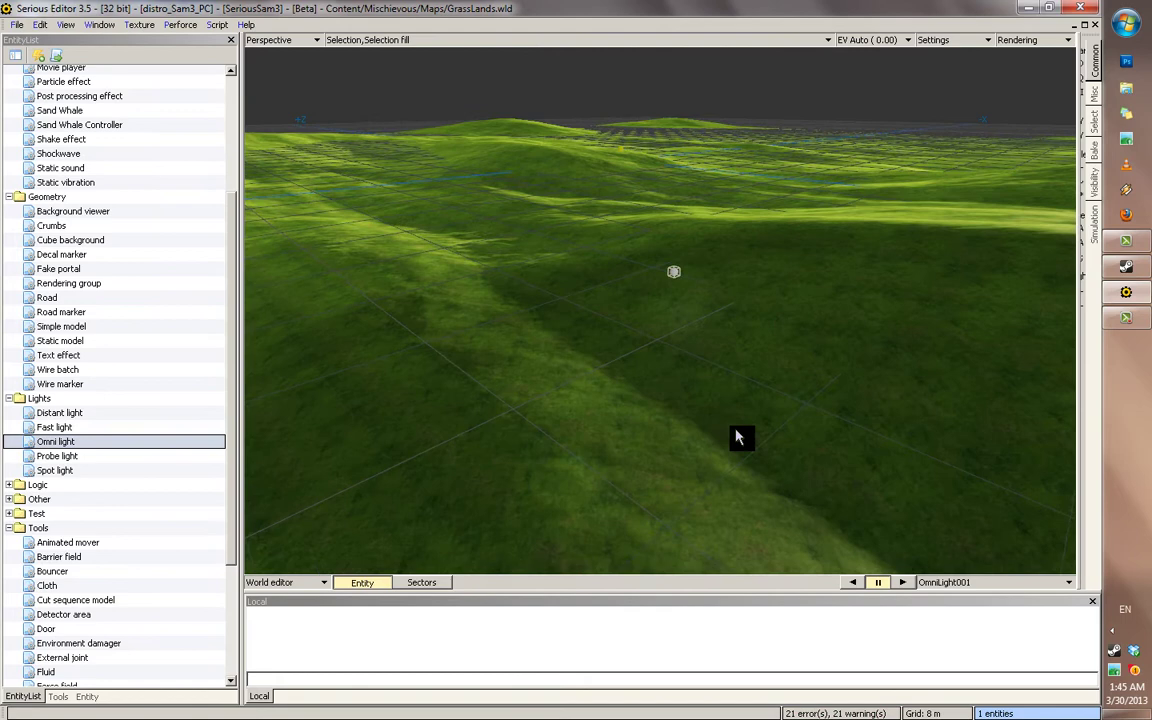
{"action": "right_click_drag", "start_coordinate": [710, 340], "coordinate": [669, 346]}
{"action": "left_click_drag", "start_coordinate": [669, 346], "coordinate": [660, 310]}
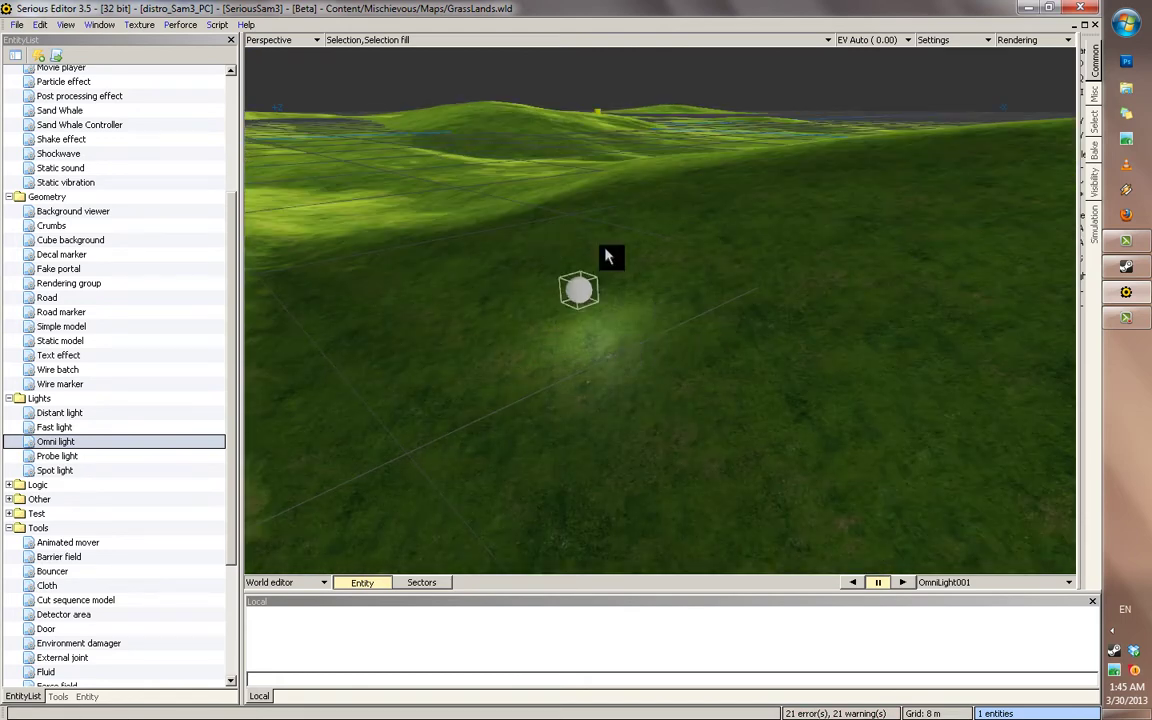
{"action": "scroll", "coordinate": [612, 245], "scroll_direction": "up", "scroll_amount": 5}
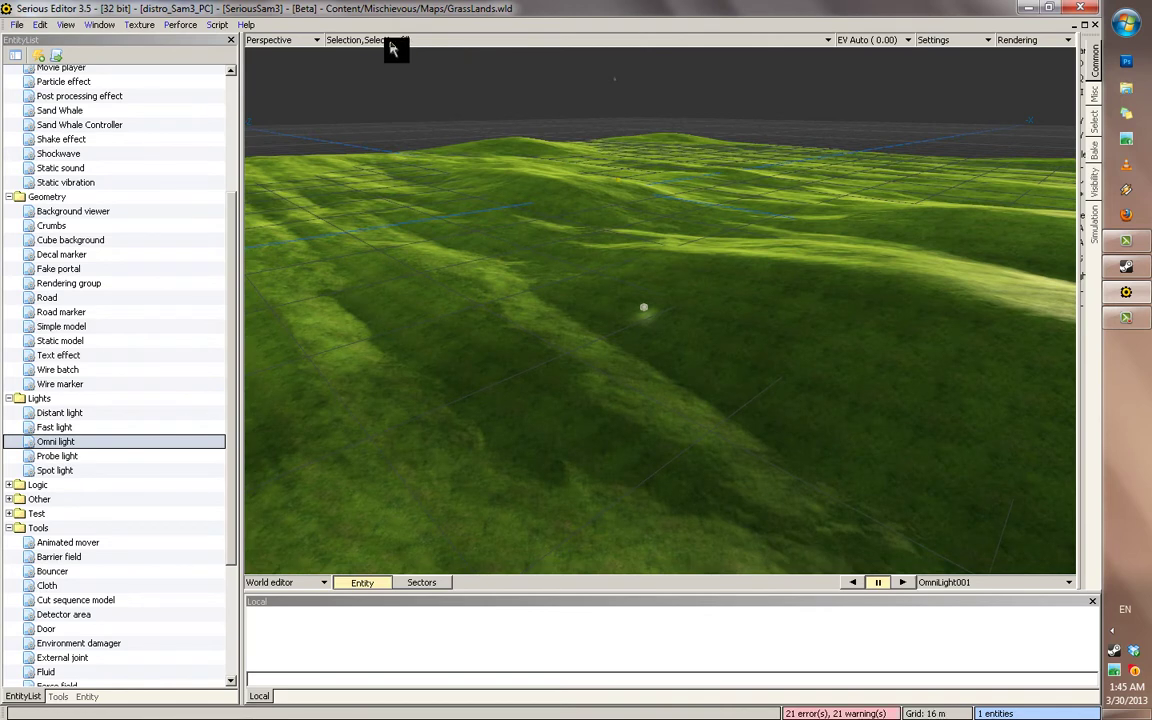
{"action": "left_click", "coordinate": [391, 42]}
{"action": "left_click", "coordinate": [386, 72]}
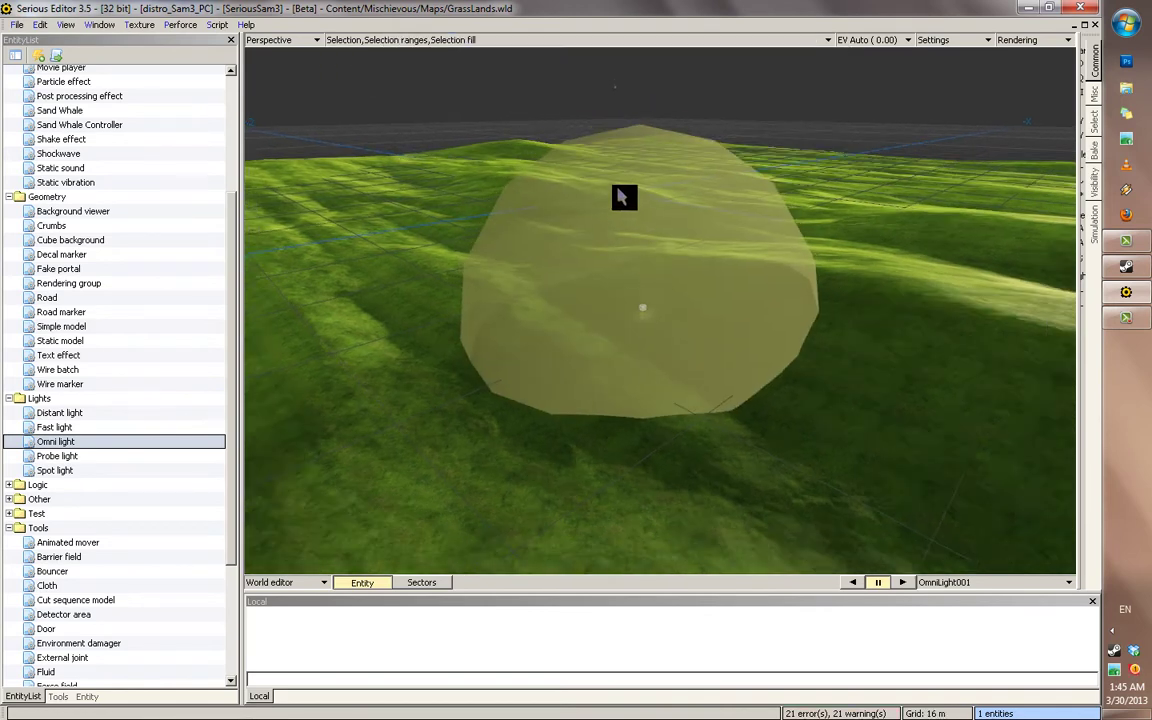
Examine the Omni light's range over the terrain from several distances and angles, and delete the light
{"action": "scroll", "coordinate": [560, 240], "scroll_direction": "down", "scroll_amount": 2}
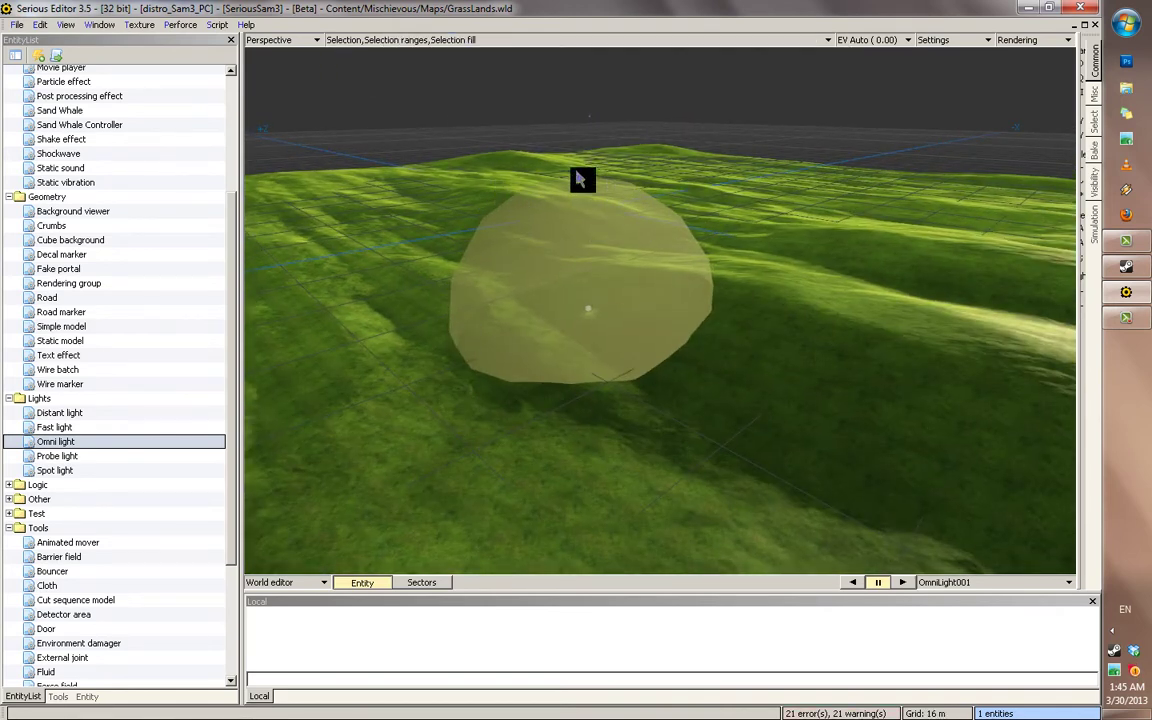
{"action": "scroll", "coordinate": [630, 411], "scroll_direction": "up", "scroll_amount": 5}
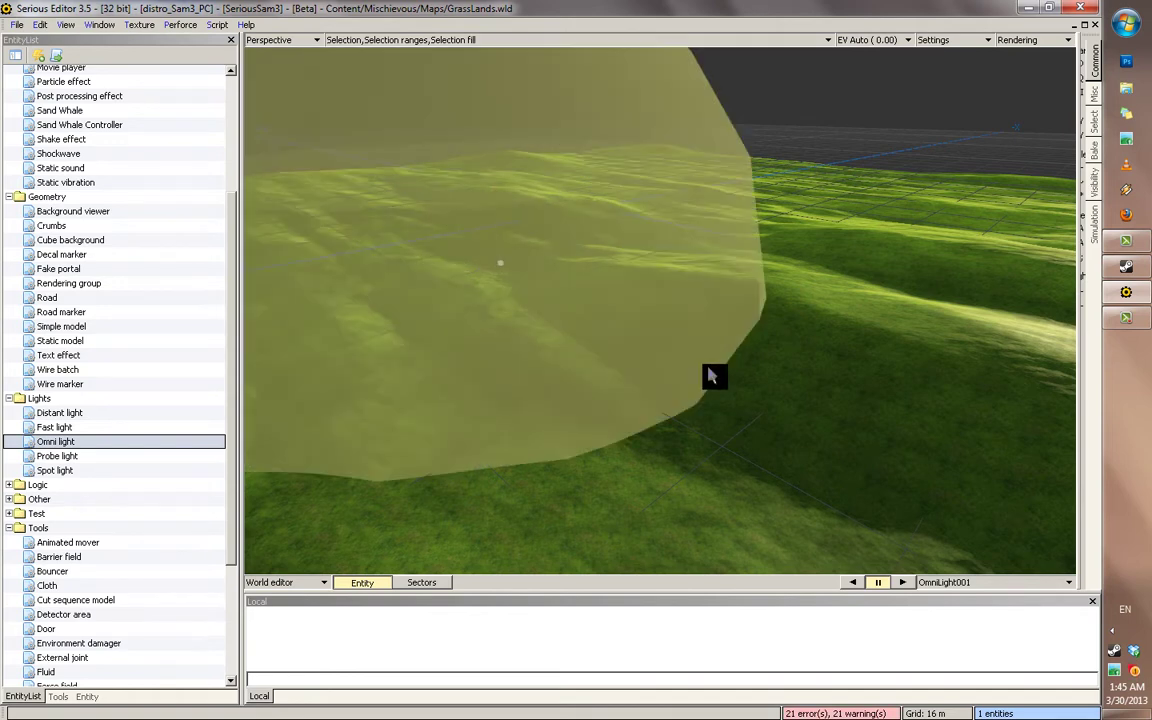
{"action": "left_click_drag", "start_coordinate": [708, 368], "coordinate": [580, 268]}
{"action": "scroll", "coordinate": [534, 273], "scroll_direction": "down", "scroll_amount": 3}
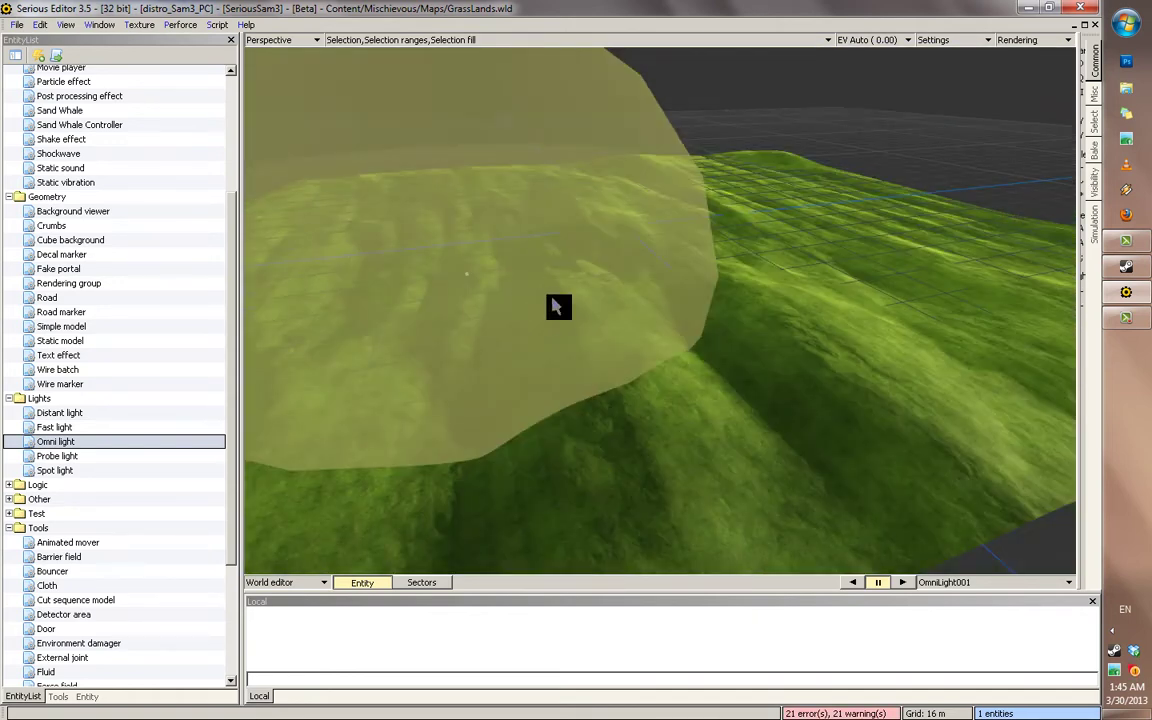
{"action": "scroll", "coordinate": [545, 302], "scroll_direction": "up", "scroll_amount": 1}
{"action": "key", "text": "Delete"}
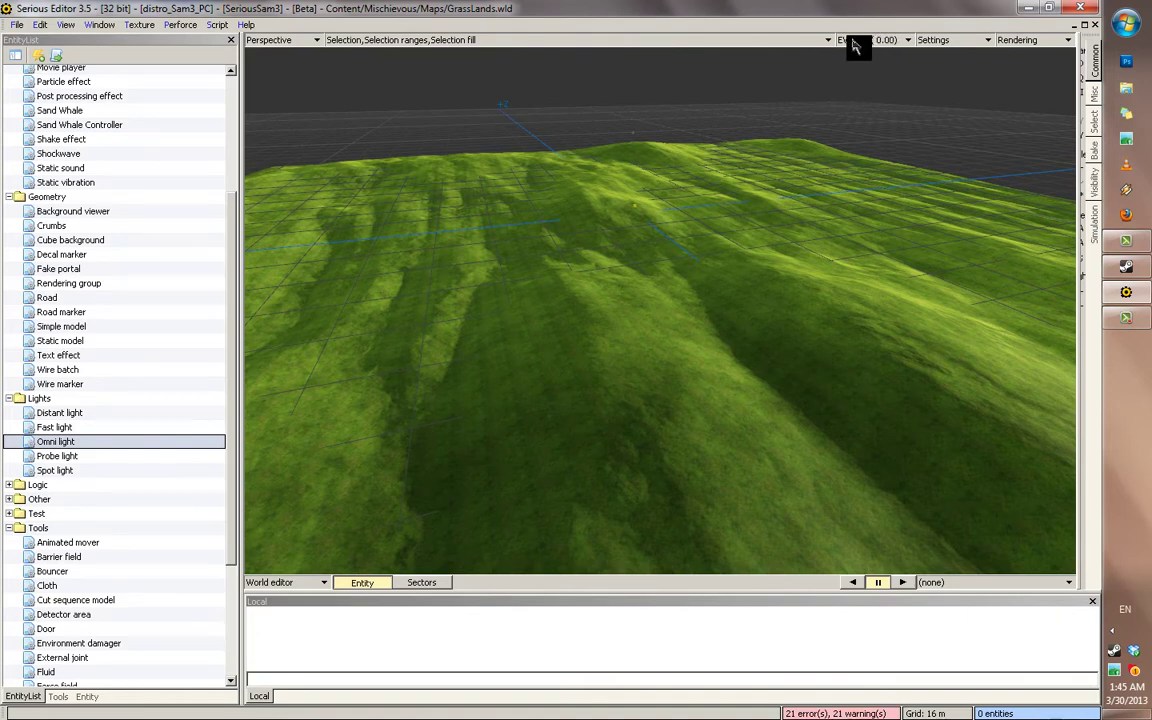
Review the perspective viewport's Settings and Rendering options, leaving the terrain model deselected
{"action": "left_click", "coordinate": [945, 43]}
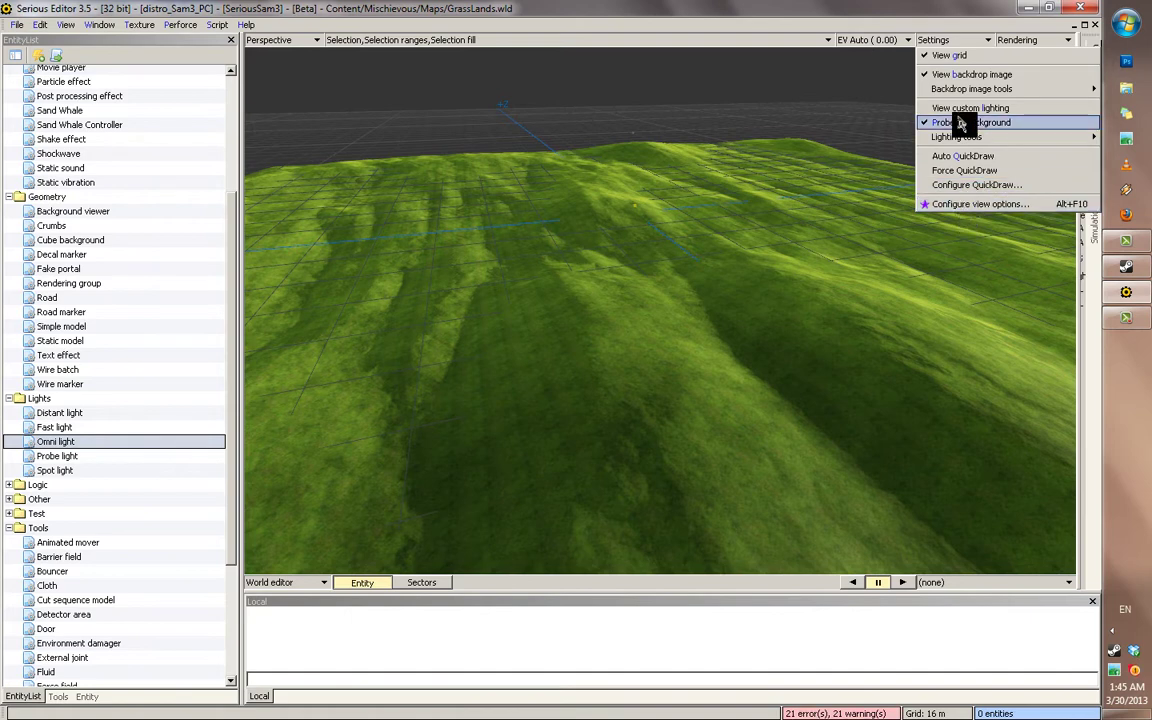
{"action": "mouse_move", "coordinate": [949, 145]}
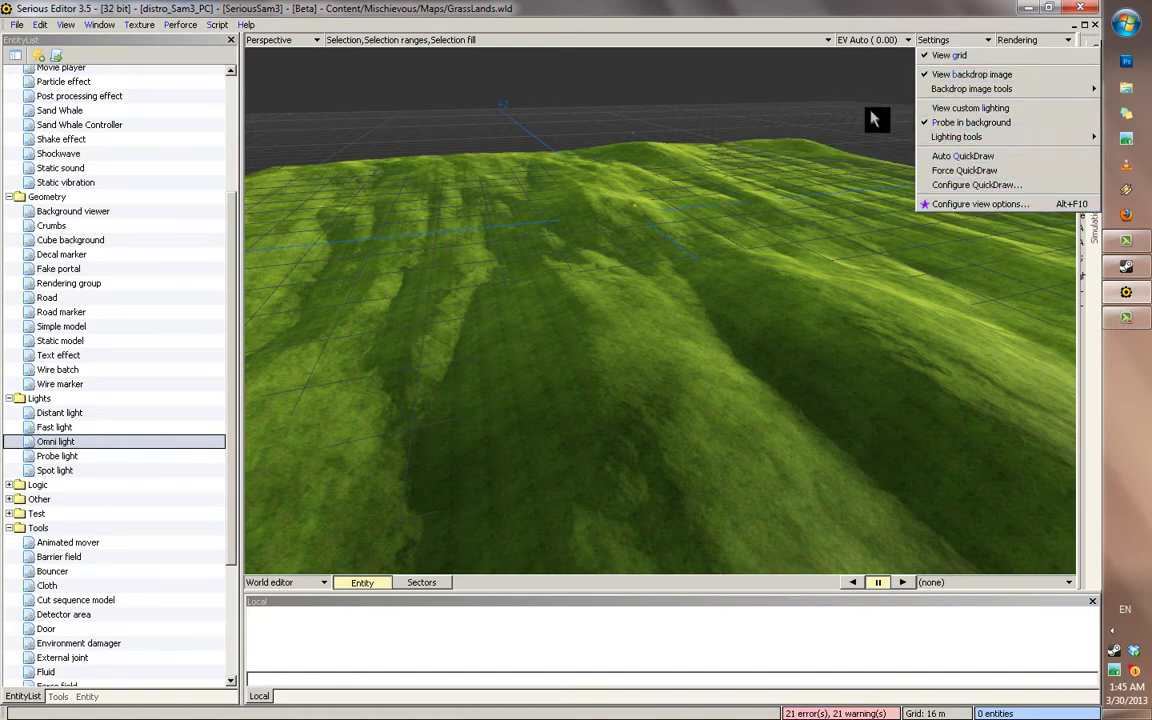
{"action": "left_click", "coordinate": [850, 148]}
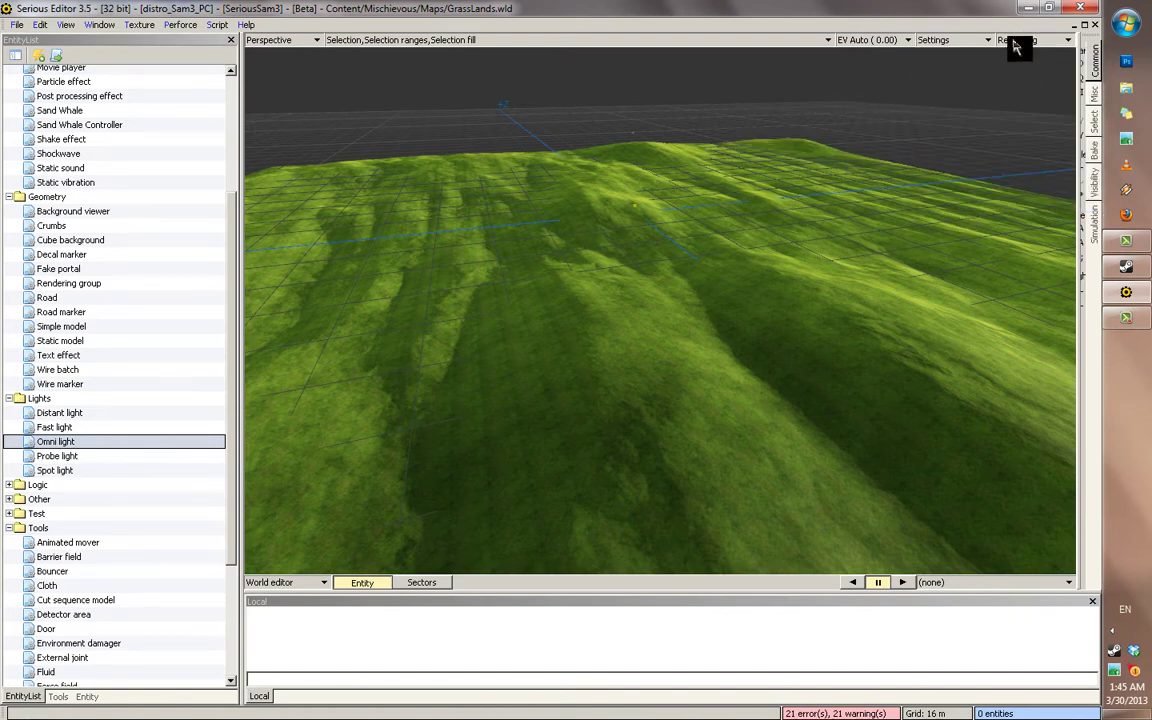
{"action": "left_click", "coordinate": [1017, 41]}
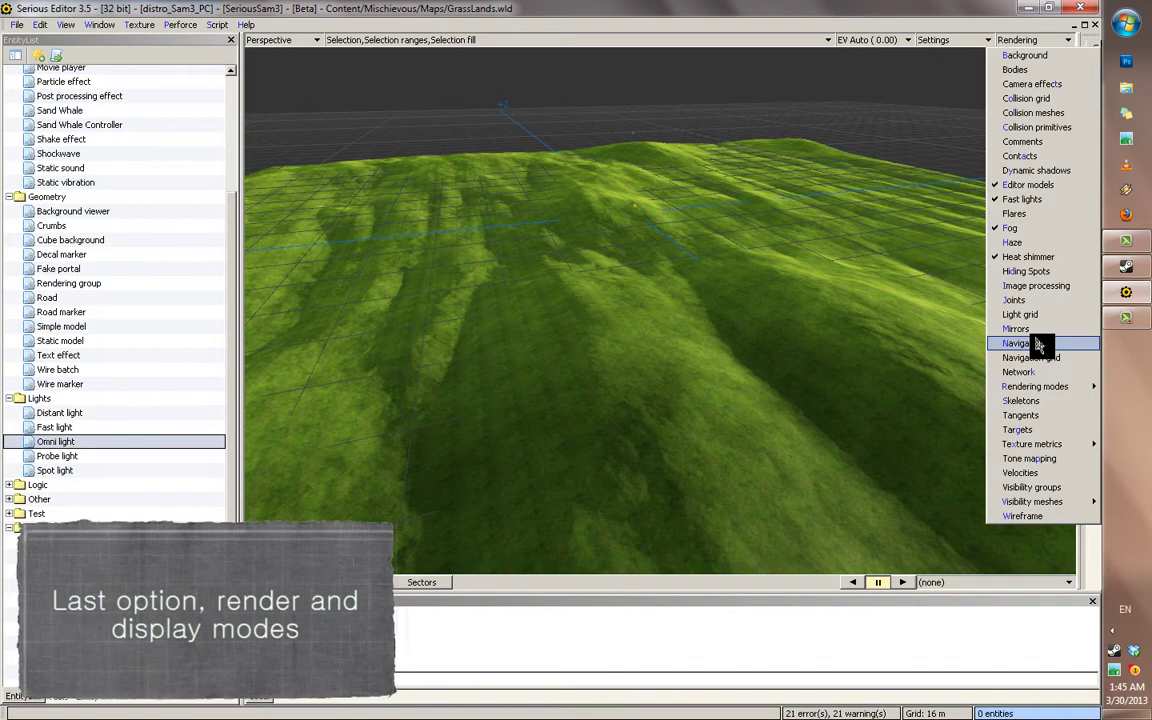
{"action": "left_click", "coordinate": [794, 289]}
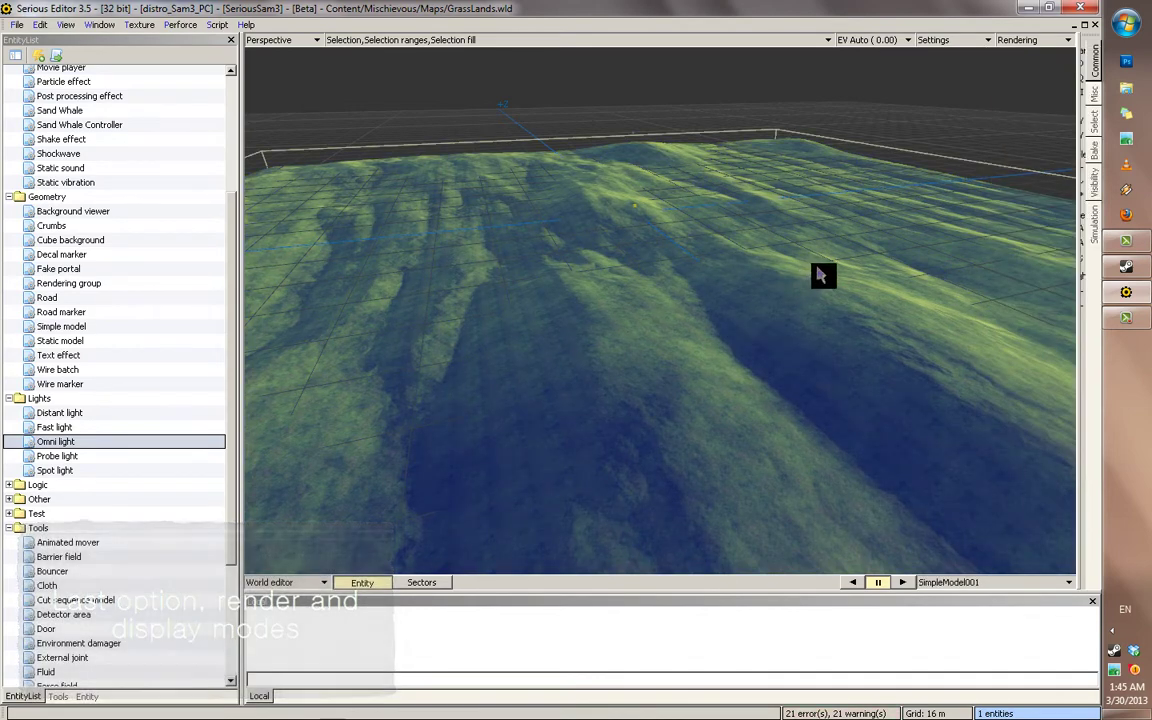
{"action": "middle_click_drag", "start_coordinate": [817, 267], "coordinate": [801, 279]}
{"action": "left_click", "coordinate": [801, 279]}
Show the four-viewport layout, and return to the single Perspective view with sky and sunlight rendering
{"action": "middle_click_drag", "start_coordinate": [662, 273], "coordinate": [661, 271]}
{"action": "middle_click_drag", "start_coordinate": [752, 249], "coordinate": [751, 247]}
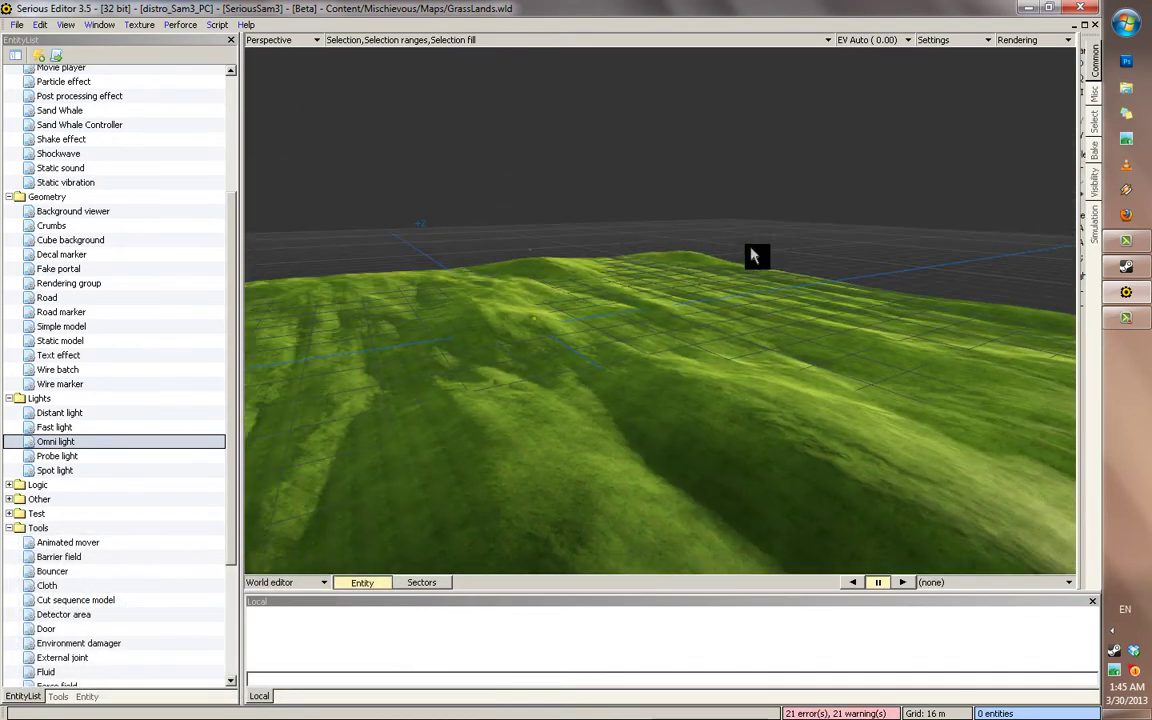
{"action": "key", "text": "space"}
{"action": "left_click", "coordinate": [1023, 42]}
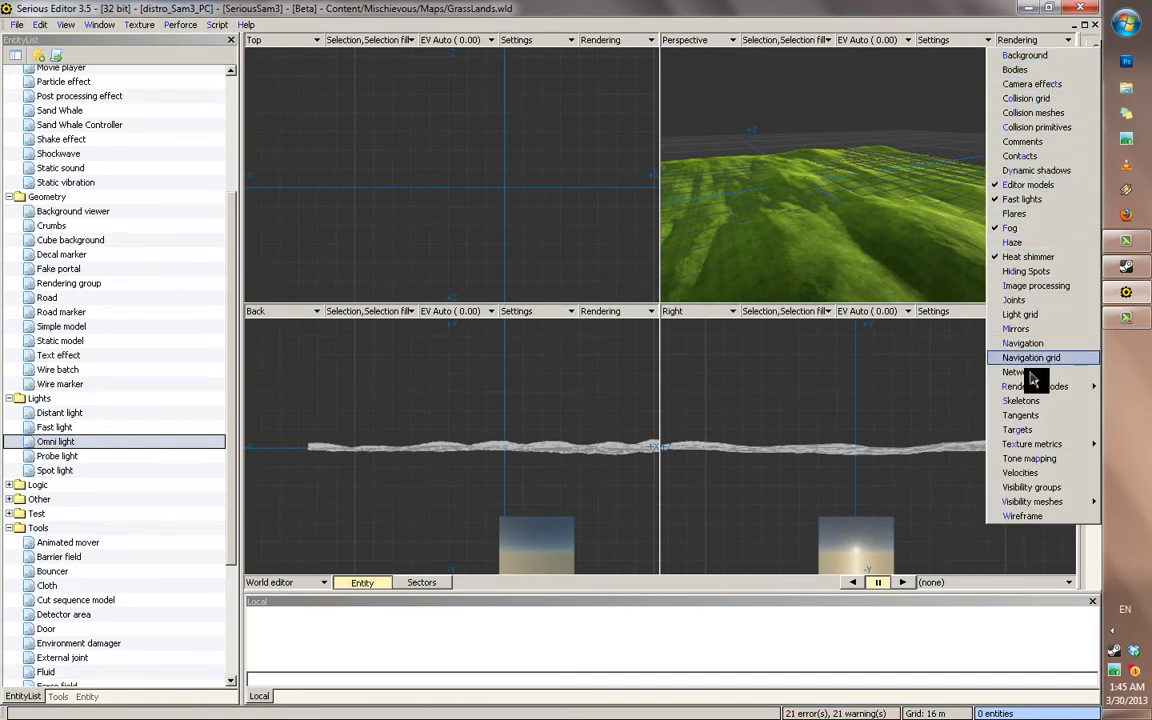
{"action": "left_click", "coordinate": [905, 109]}
{"action": "key", "text": "space"}
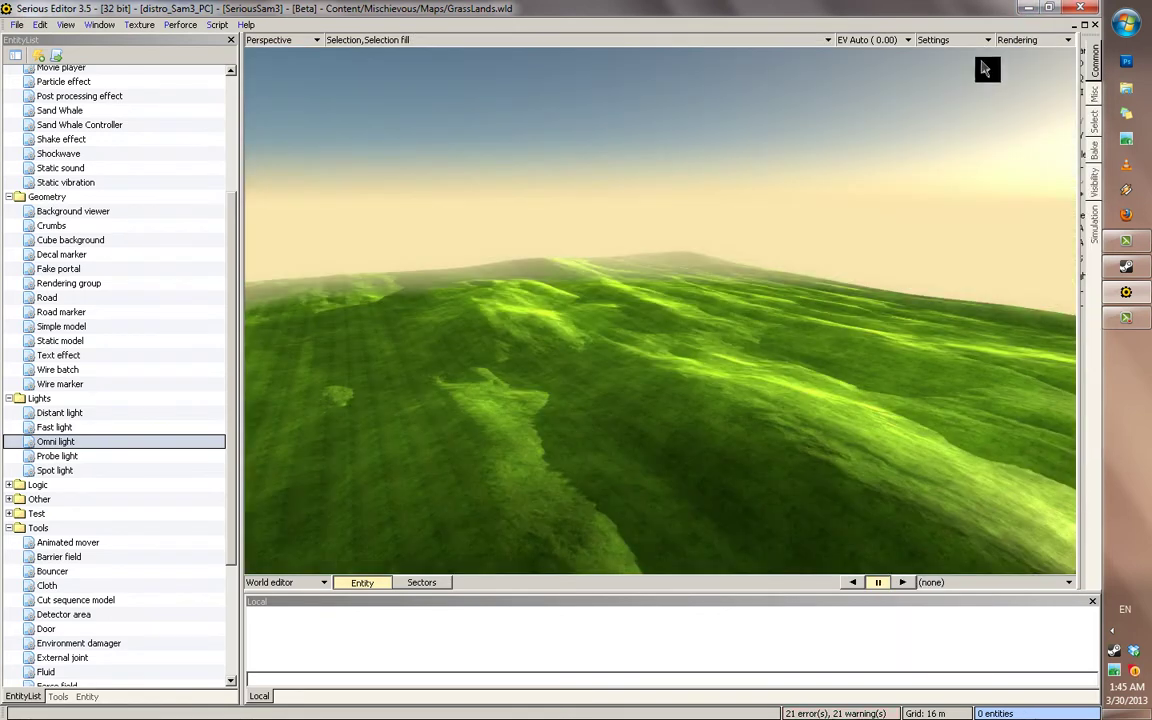
Review which rendering options are enabled for the view with sky and sunlight
{"action": "left_click", "coordinate": [1022, 40]}
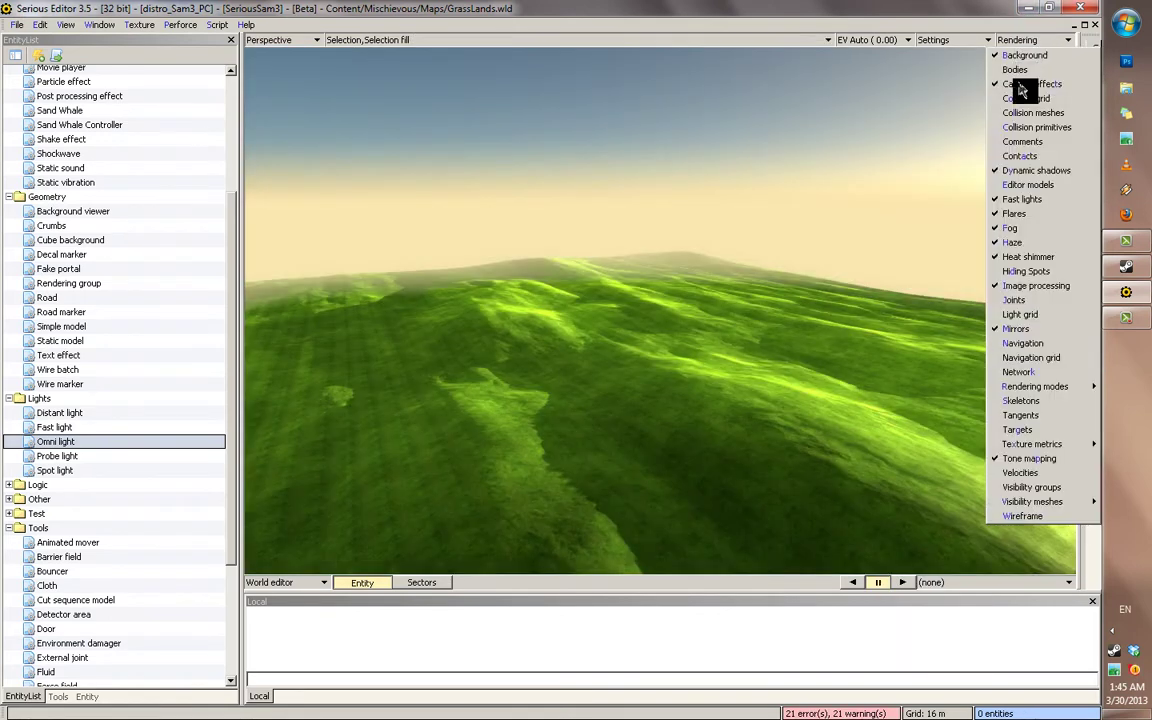
{"action": "left_click", "coordinate": [1020, 246]}
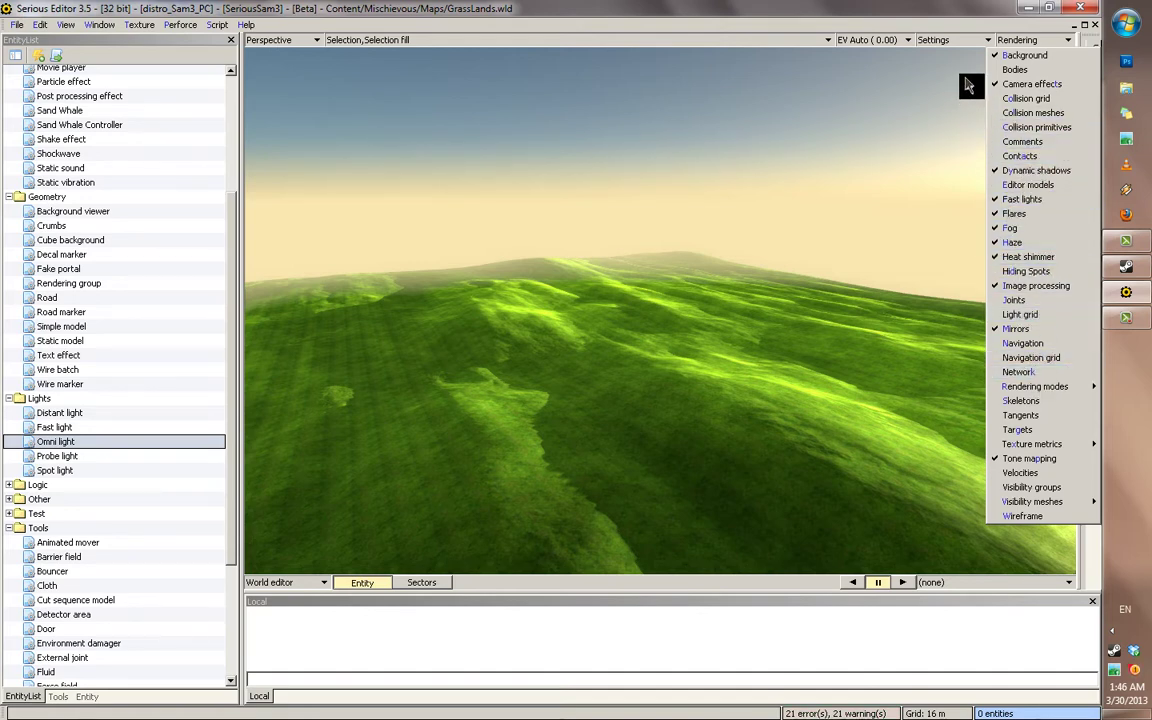
{"action": "left_click", "coordinate": [913, 142]}
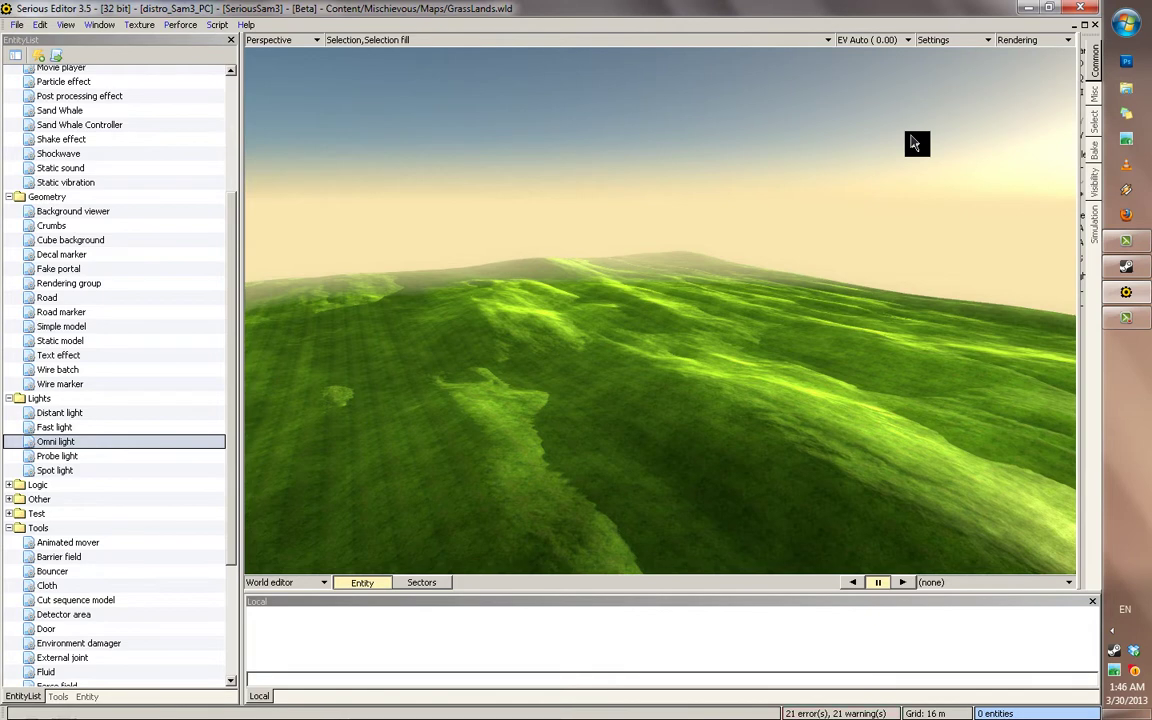
Turn off the Background and Camera effects rendering options for the Perspective view
{"action": "left_click", "coordinate": [1022, 40]}
{"action": "left_click", "coordinate": [1022, 55]}
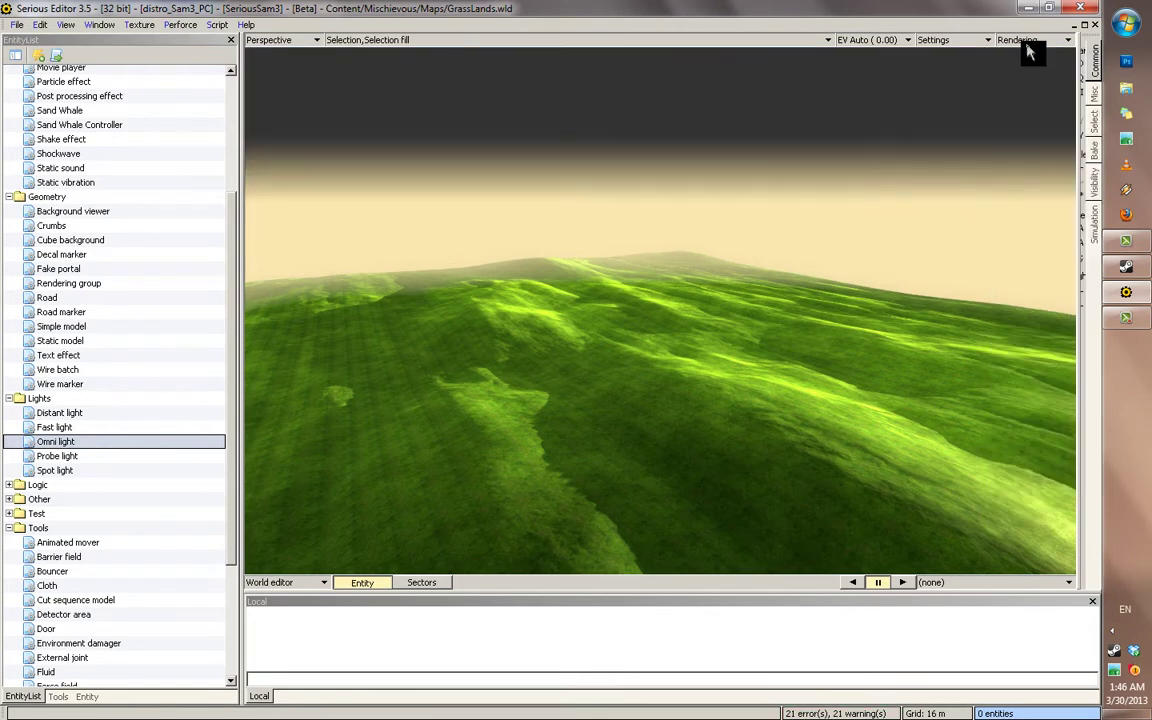
{"action": "left_click", "coordinate": [1022, 40]}
{"action": "left_click", "coordinate": [1026, 44]}
Turn off the Dynamic shadows, Fast lights, Flares, Fog, Haze, Heat shimmer, Image processing and Mirrors rendering options
{"action": "left_click", "coordinate": [1026, 43]}
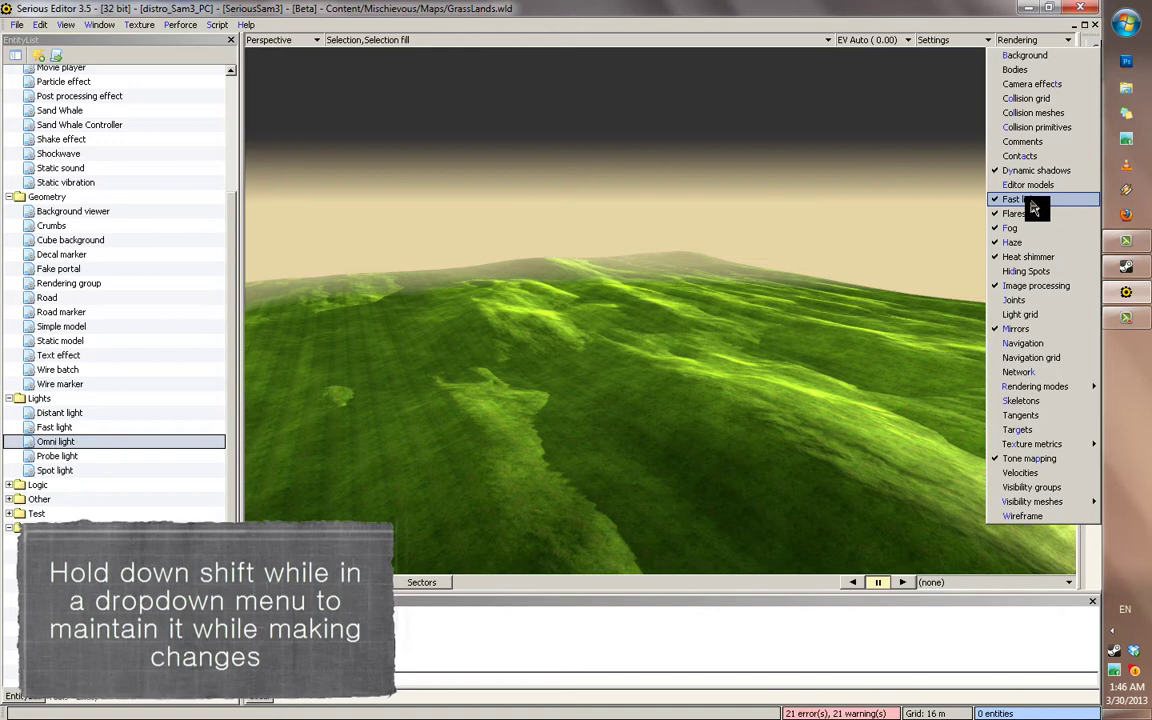
{"action": "left_click", "coordinate": [1032, 176], "text": "shift"}
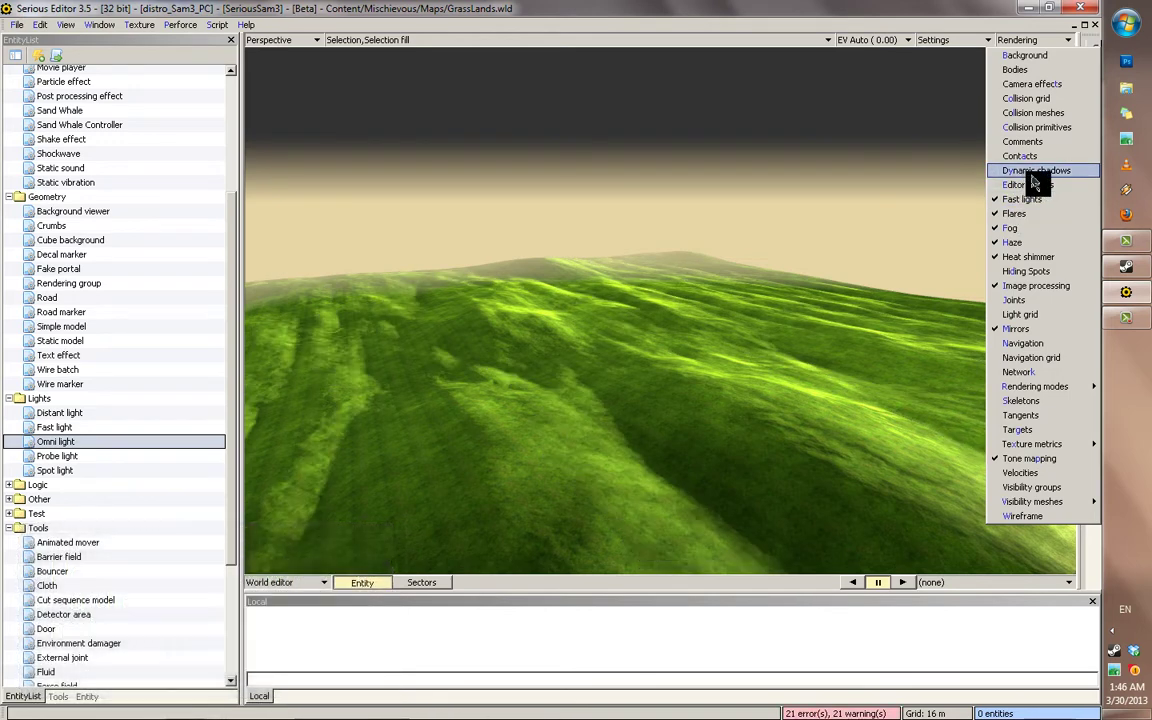
{"action": "left_click", "coordinate": [1028, 199]}
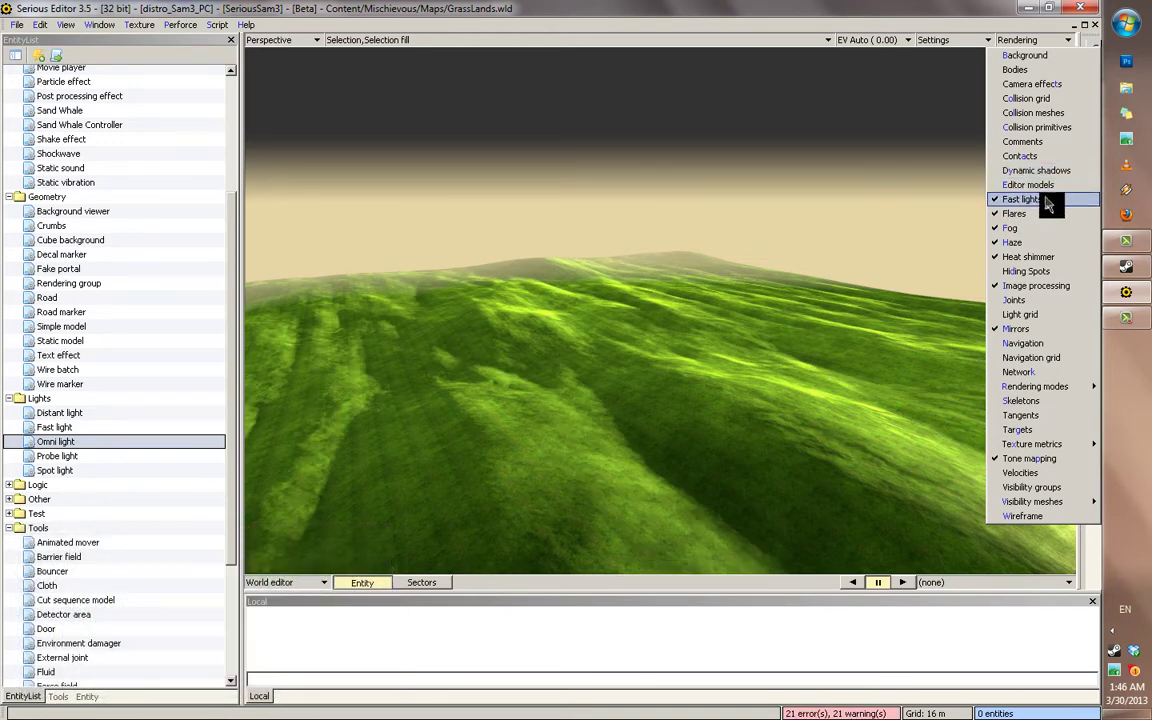
{"action": "left_click", "coordinate": [1024, 217]}
{"action": "left_click", "coordinate": [1031, 230]}
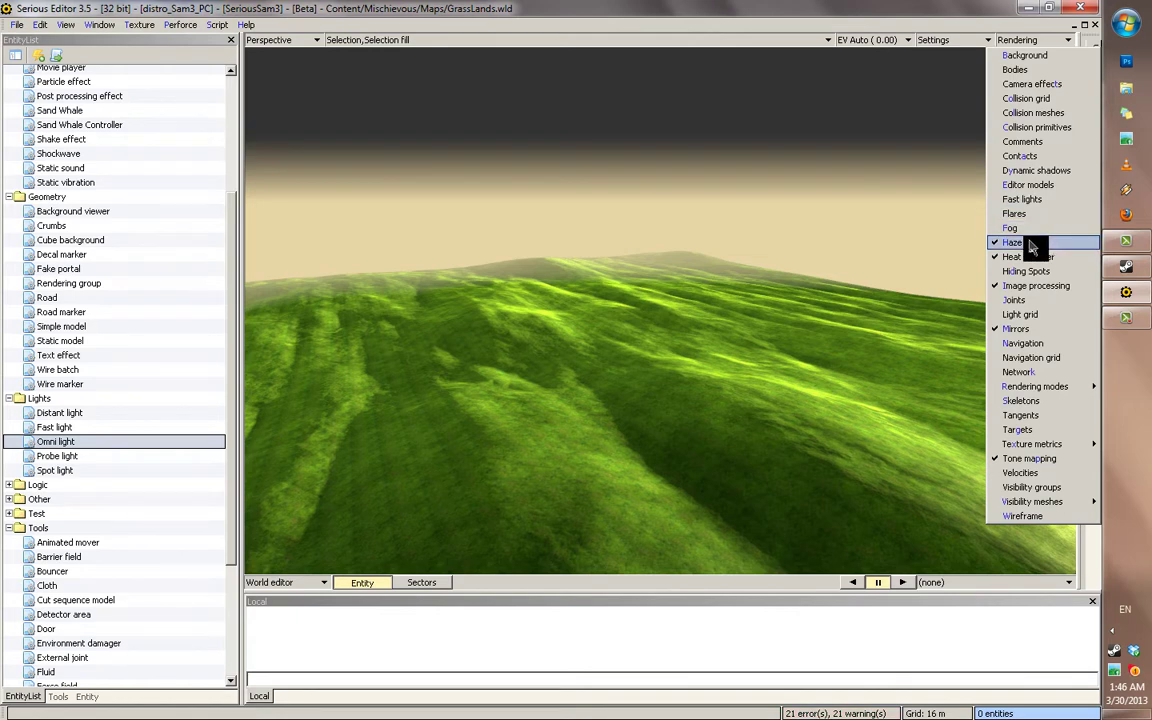
{"action": "left_click", "coordinate": [1029, 243]}
{"action": "left_click", "coordinate": [1035, 260]}
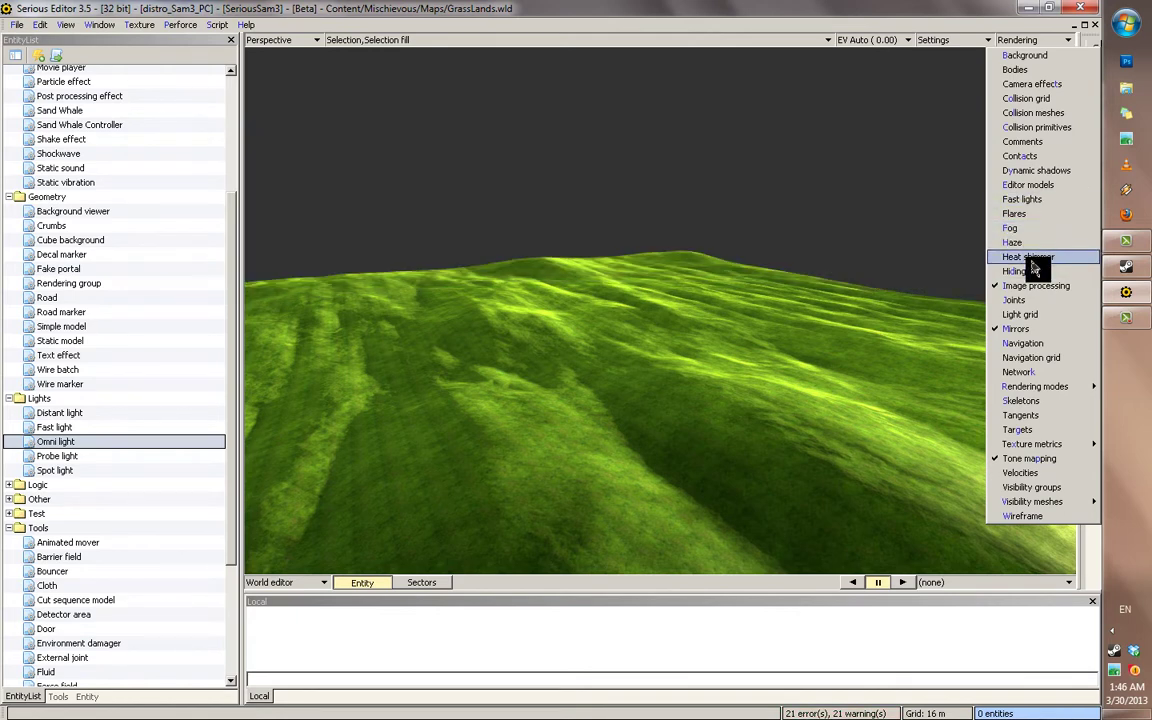
{"action": "left_click", "coordinate": [1035, 286]}
{"action": "left_click", "coordinate": [1022, 329]}
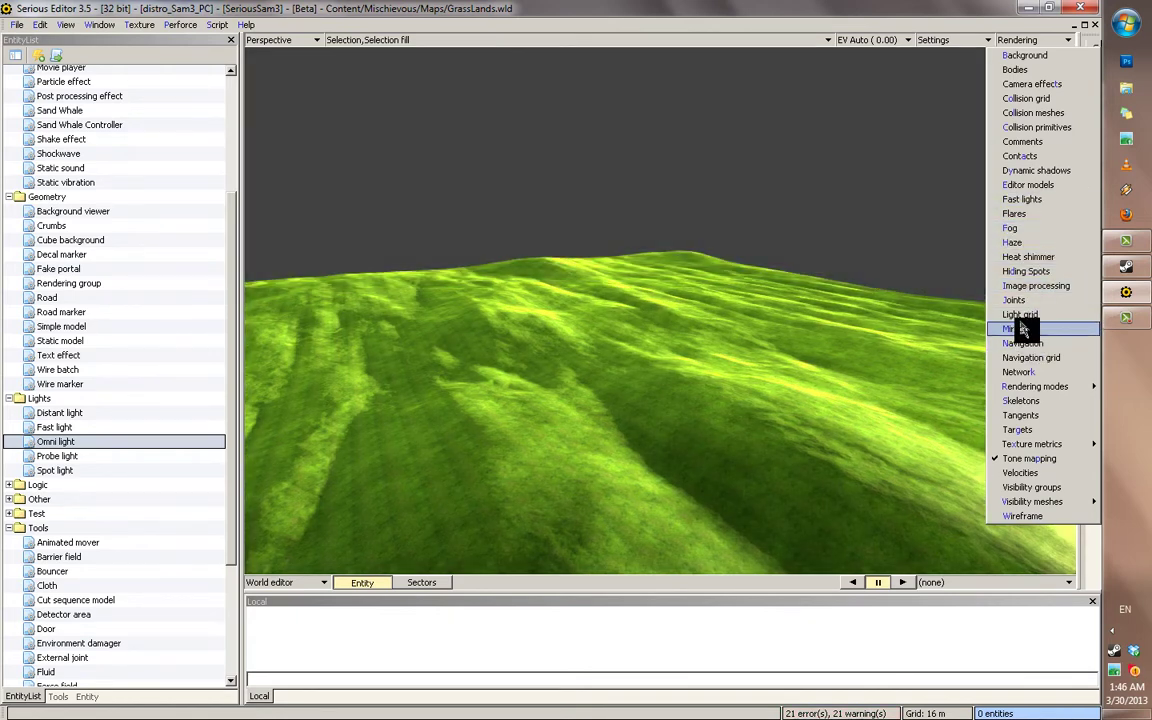
Turn off the Tone mapping rendering option and enable View custom lighting for the Perspective view
{"action": "left_click", "coordinate": [1037, 462]}
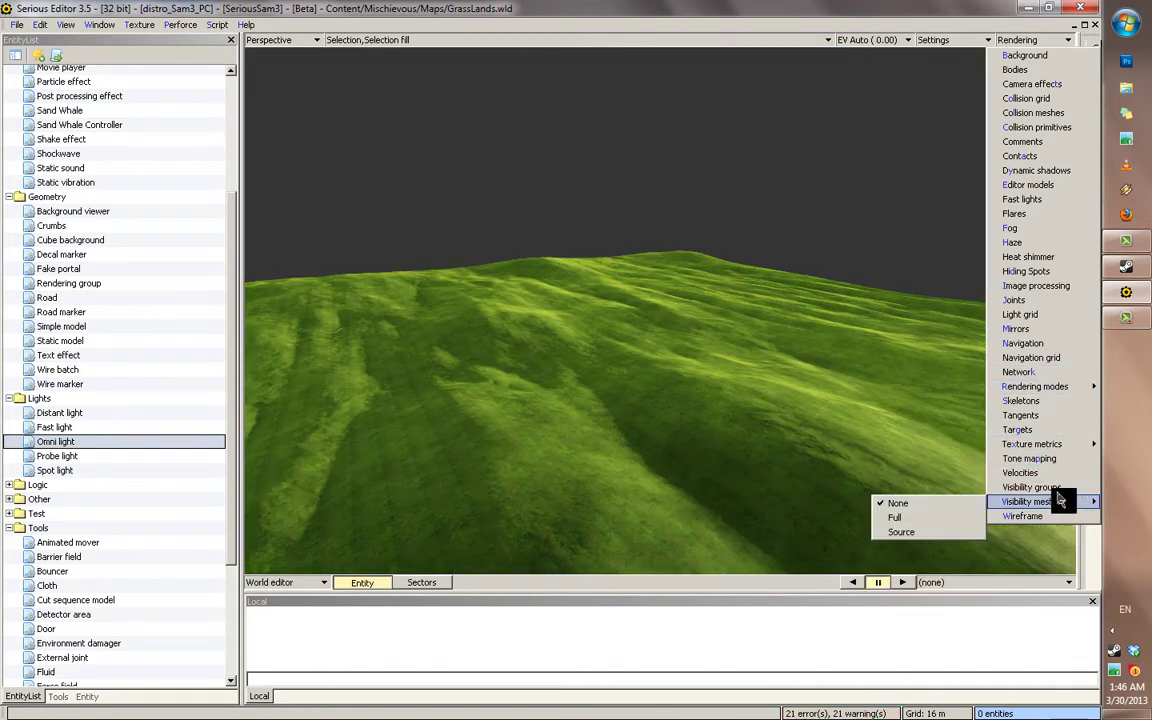
{"action": "mouse_move", "coordinate": [1043, 453]}
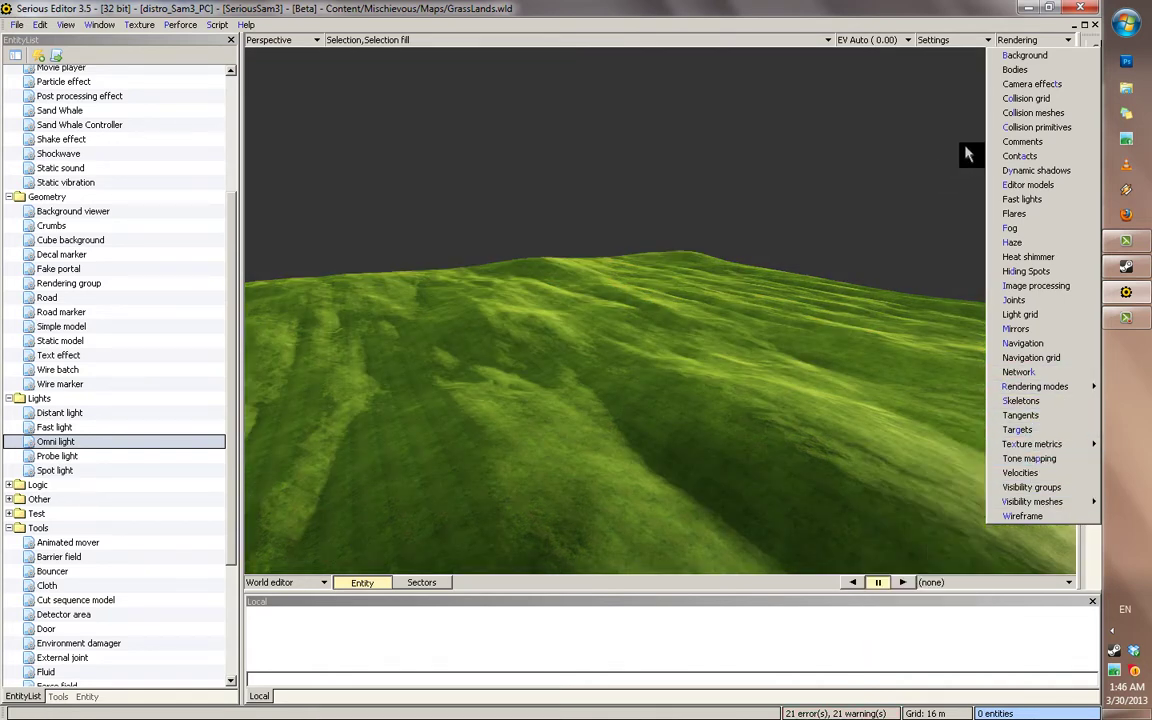
{"action": "left_click", "coordinate": [950, 42]}
{"action": "left_click", "coordinate": [950, 42]}
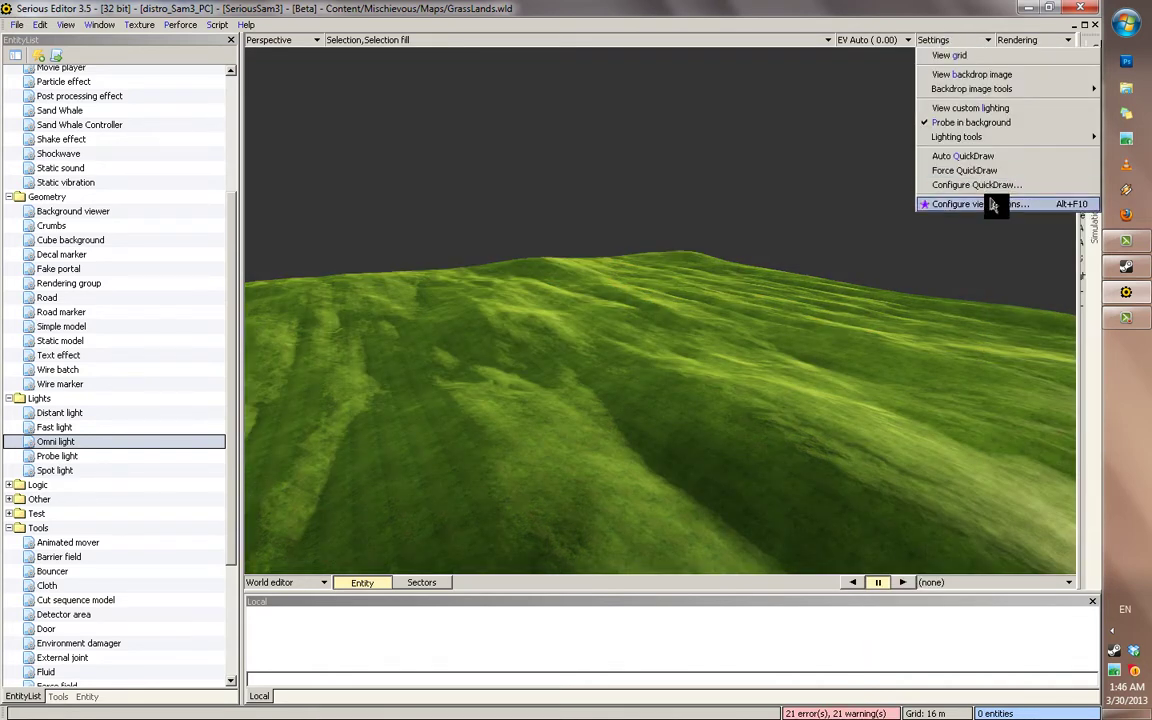
{"action": "left_click", "coordinate": [978, 112]}
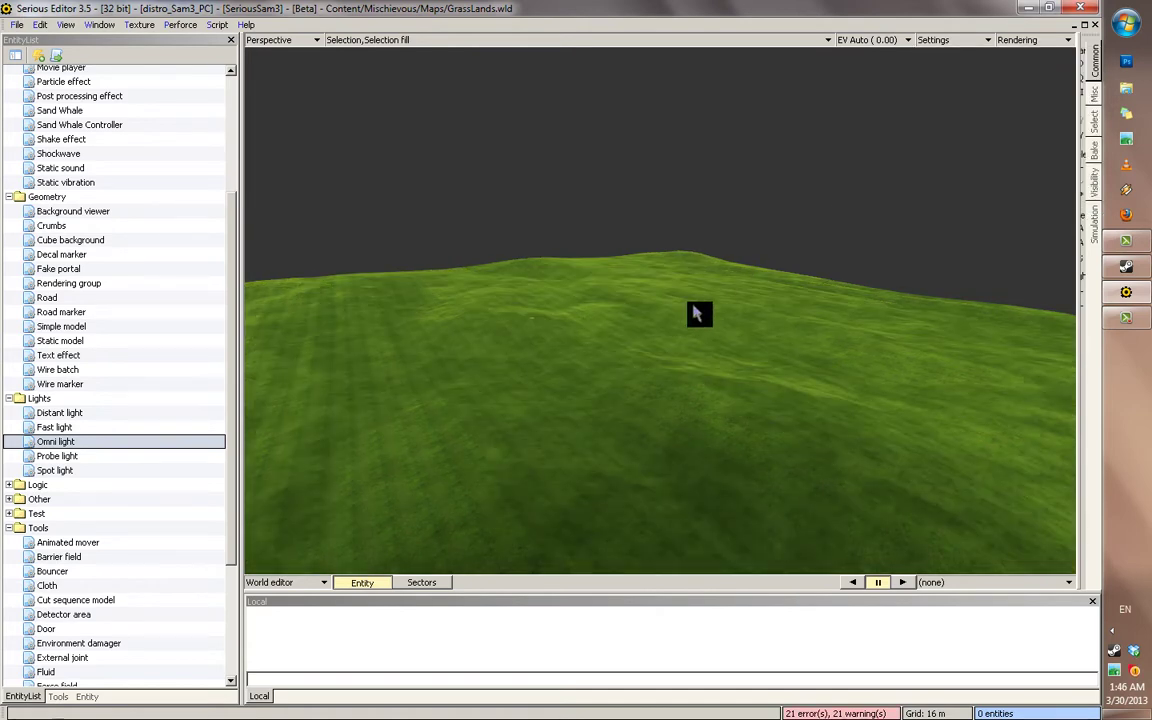
Save the current rendering settings as view configuration 5
{"action": "mouse_move", "coordinate": [692, 306]}
{"action": "middle_mouse_down"}
{"action": "mouse_move", "coordinate": [818, 293]}
{"action": "mouse_move", "coordinate": [687, 285]}
{"action": "middle_mouse_up"}
{"action": "right_click_drag", "start_coordinate": [690, 288], "coordinate": [746, 283]}
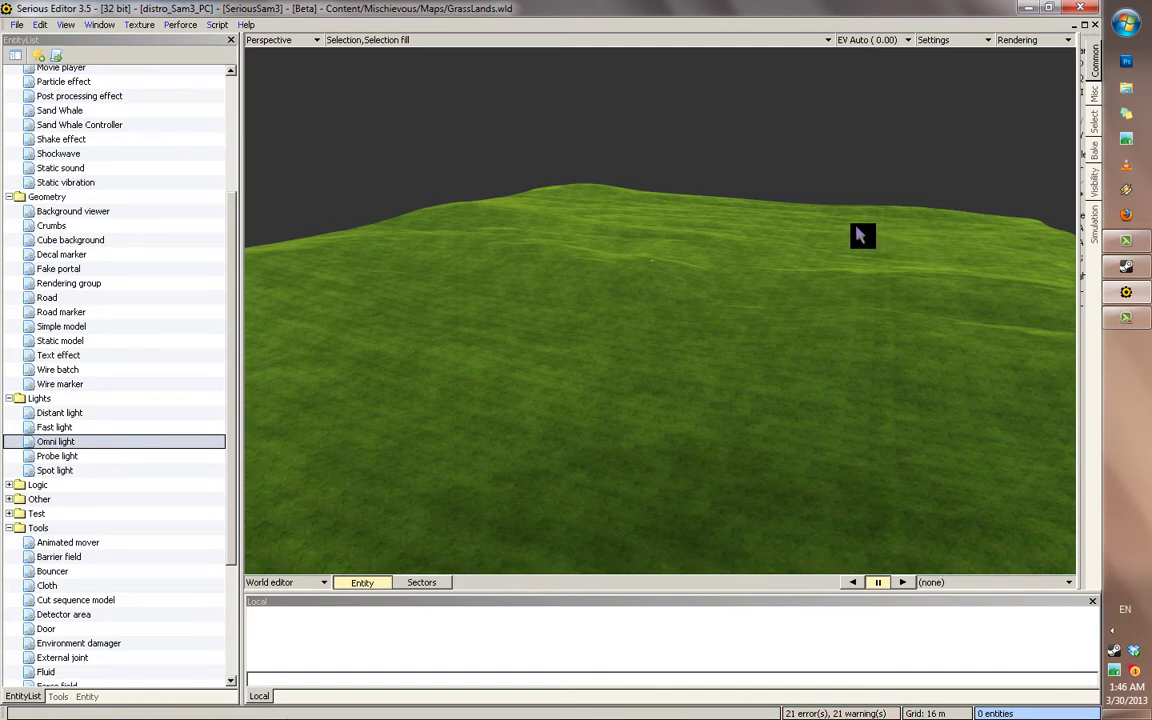
{"action": "key", "text": "ctrl+5"}
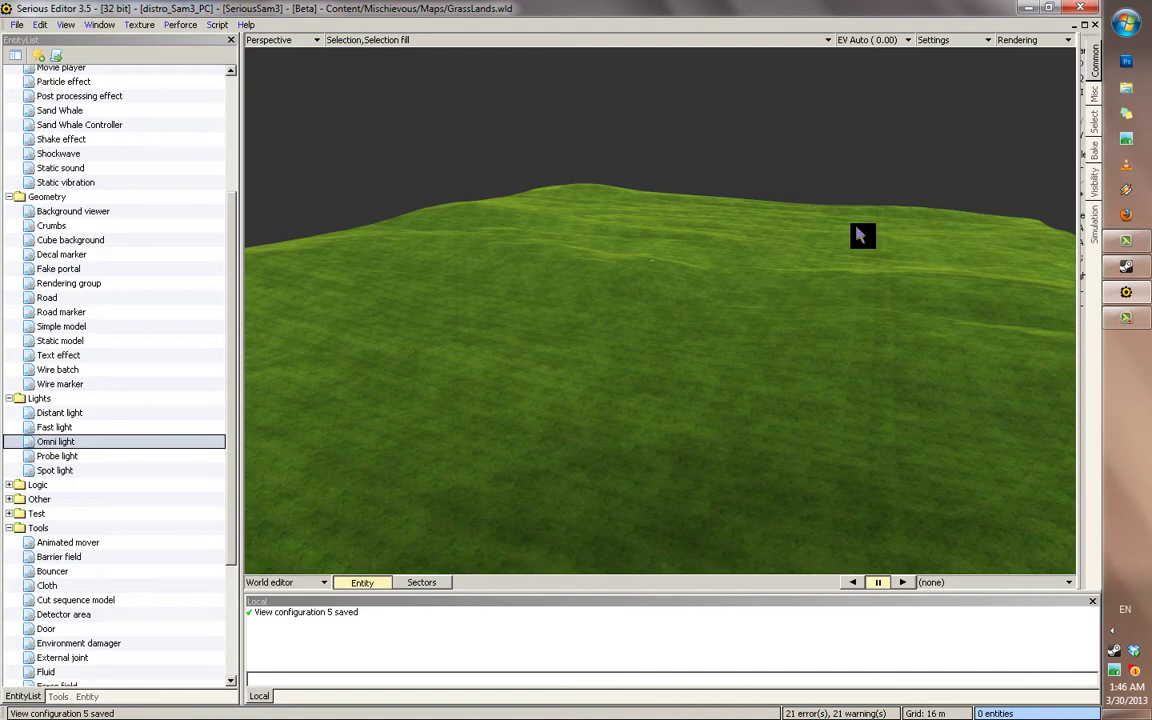
{"action": "left_click", "coordinate": [268, 621]}
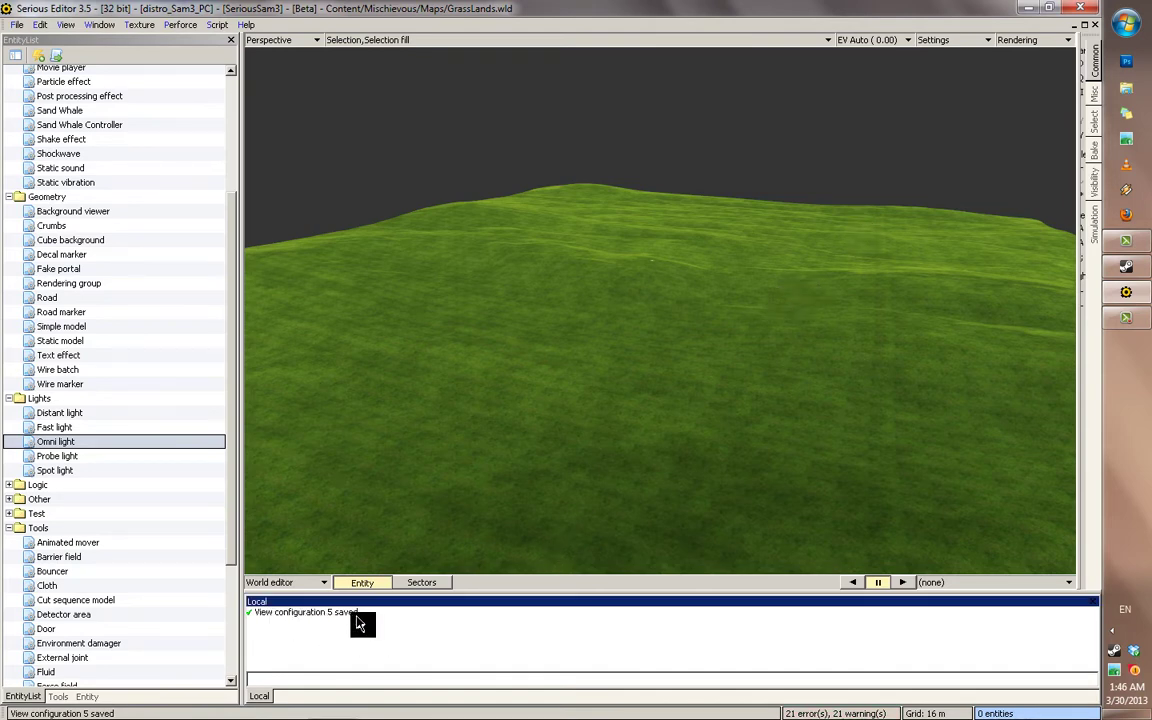
Deselect the terrain and switch back and forth between view configurations 4 and 5 to compare them, ending on configuration 4
{"action": "left_click", "coordinate": [706, 382]}
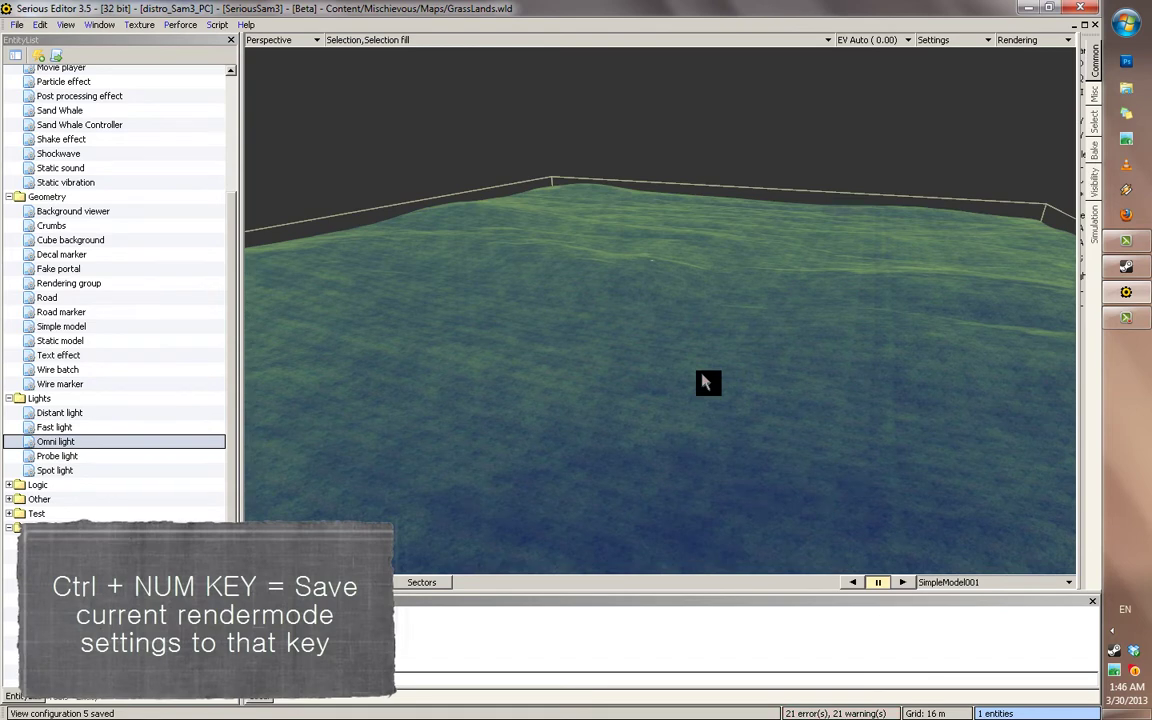
{"action": "key", "text": "4"}
{"action": "key", "text": "5"}
{"action": "key", "text": "Escape"}
{"action": "key", "text": "4"}
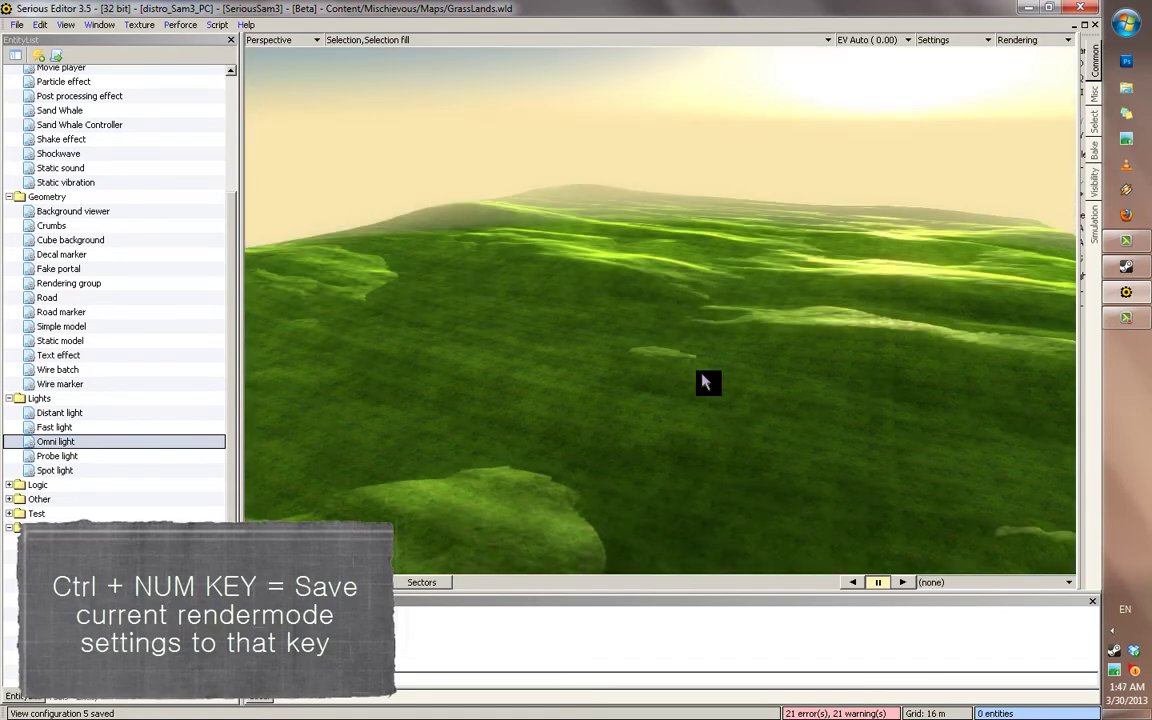
{"action": "key", "text": "5"}
{"action": "key", "text": "4"}
Turn on Selection ranges for the Perspective view and save the settings as view configuration 6
{"action": "middle_click_drag", "start_coordinate": [728, 352], "coordinate": [678, 372]}
{"action": "mouse_move", "coordinate": [681, 373]}
{"action": "right_mouse_down"}
{"action": "mouse_move", "coordinate": [671, 378]}
{"action": "mouse_move", "coordinate": [694, 391]}
{"action": "right_mouse_up"}
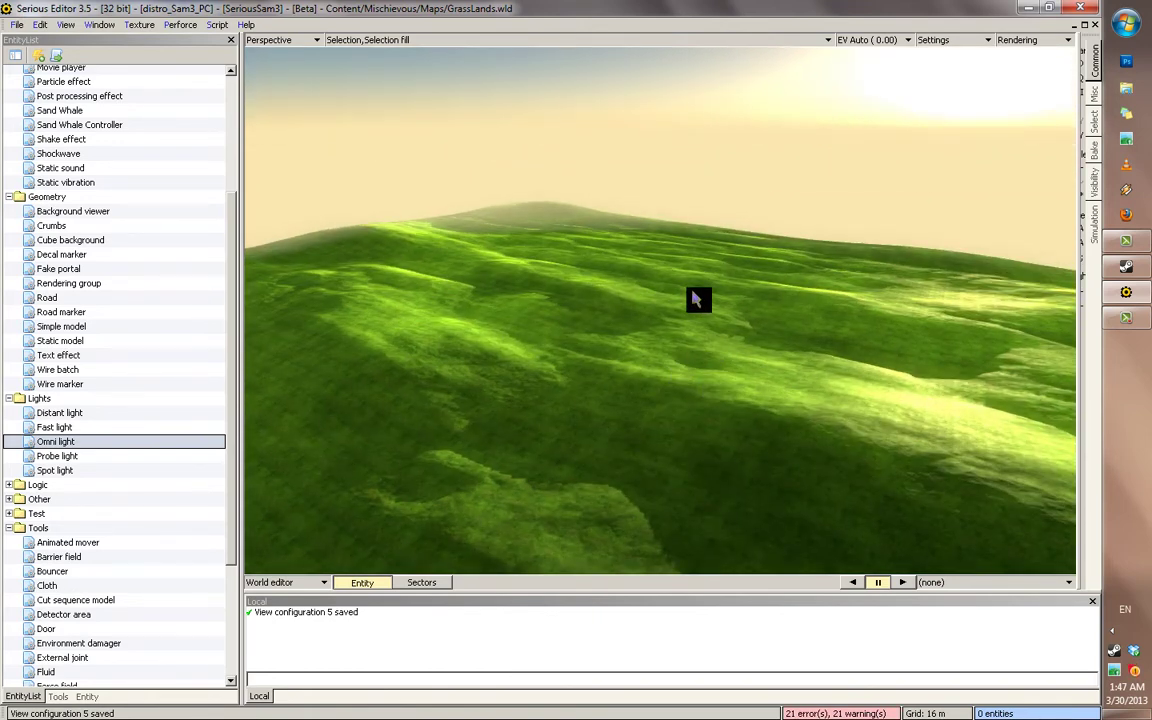
{"action": "left_click", "coordinate": [372, 42]}
{"action": "left_click", "coordinate": [474, 72]}
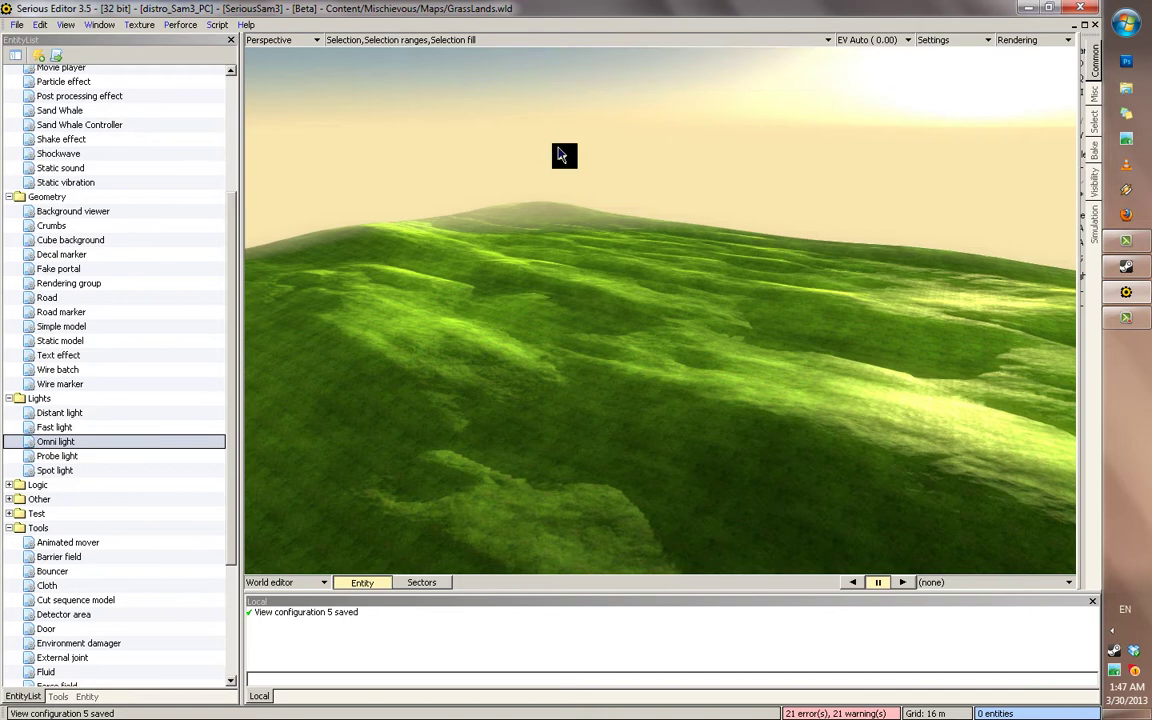
{"action": "key", "text": "ctrl+6"}
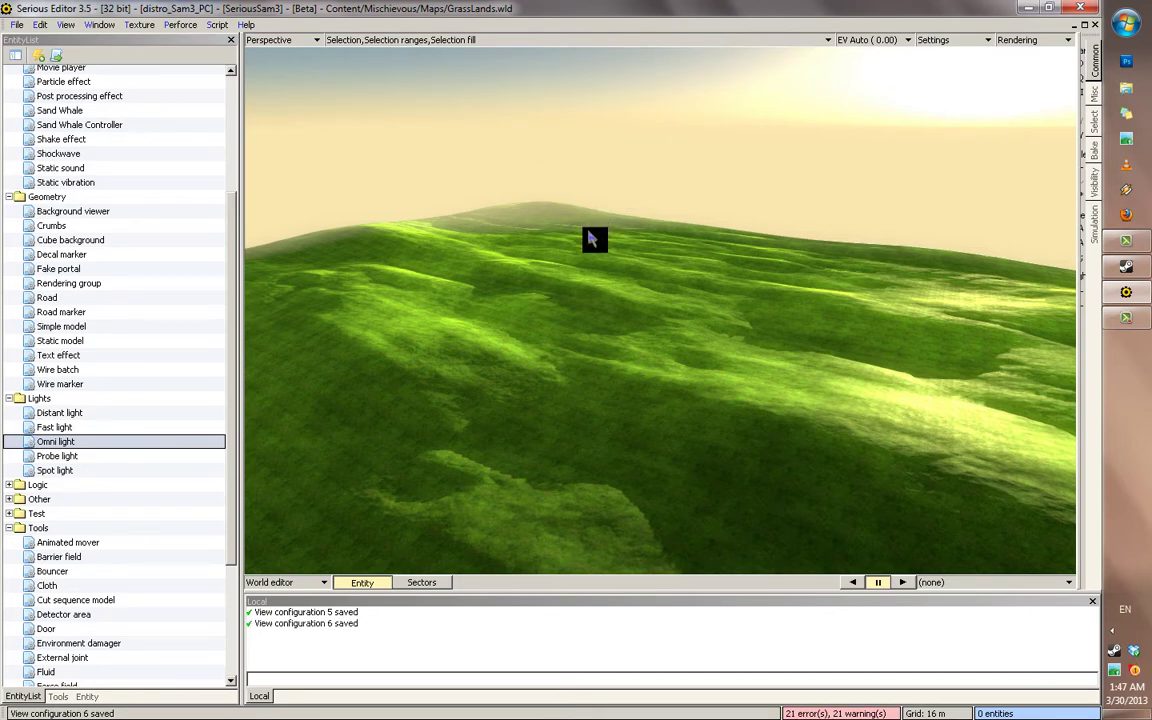
Review the selection display options, the rendering options with their rendering modes, and the QuickDraw and lighting settings of the view
{"action": "left_click", "coordinate": [412, 40]}
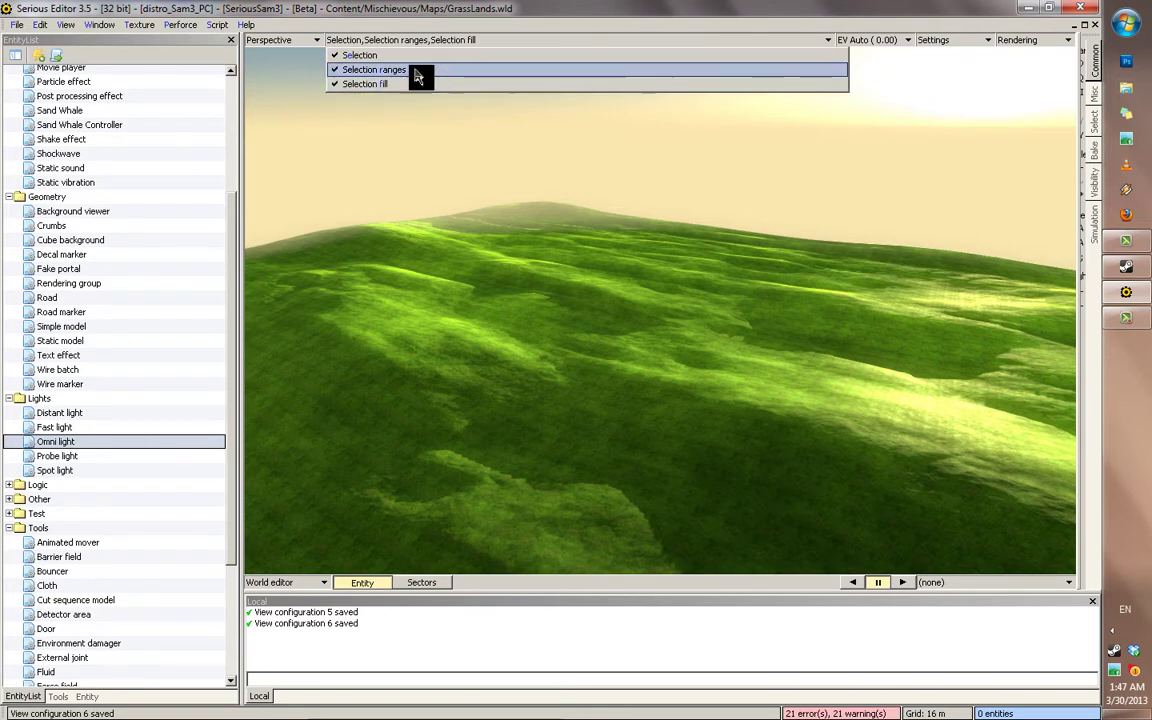
{"action": "left_click", "coordinate": [535, 195]}
{"action": "middle_click_drag", "start_coordinate": [628, 192], "coordinate": [819, 190]}
{"action": "left_click", "coordinate": [1030, 40]}
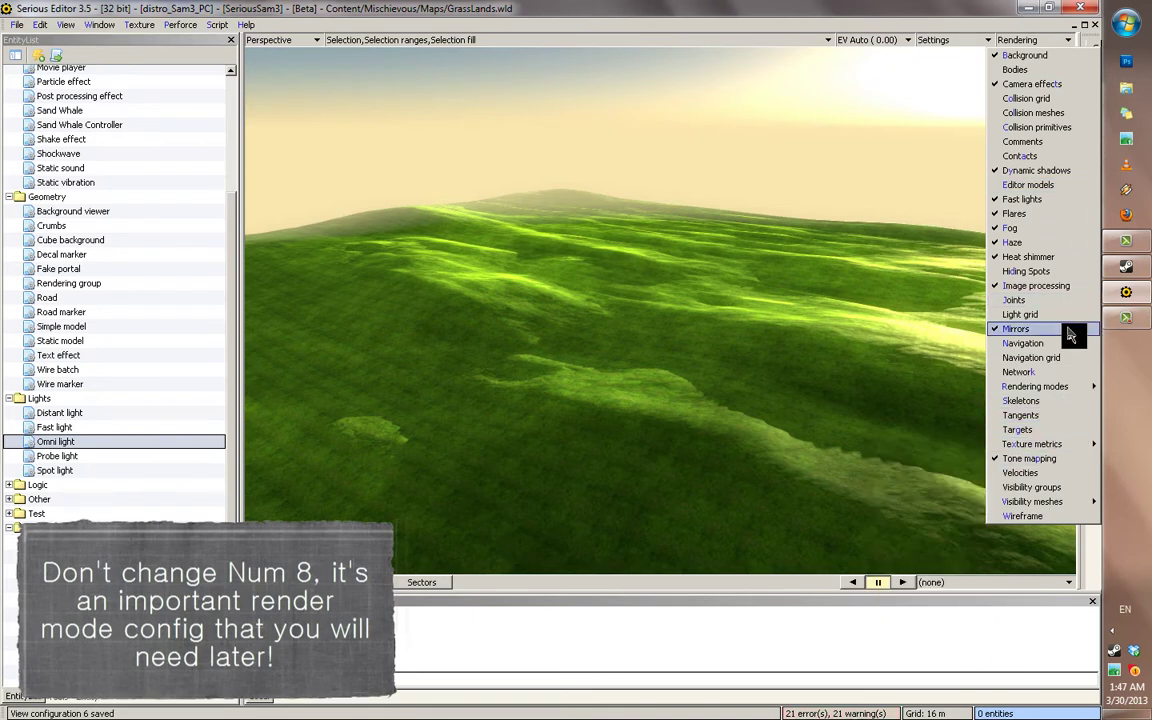
{"action": "mouse_move", "coordinate": [1050, 387]}
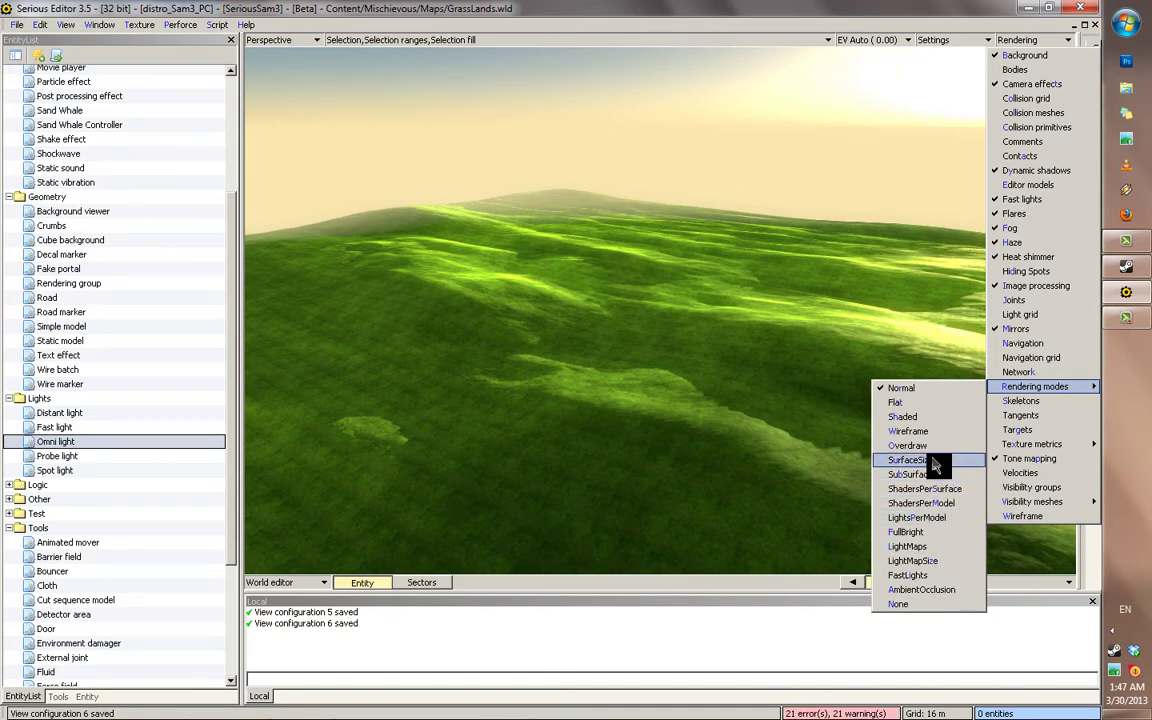
{"action": "left_click", "coordinate": [674, 384]}
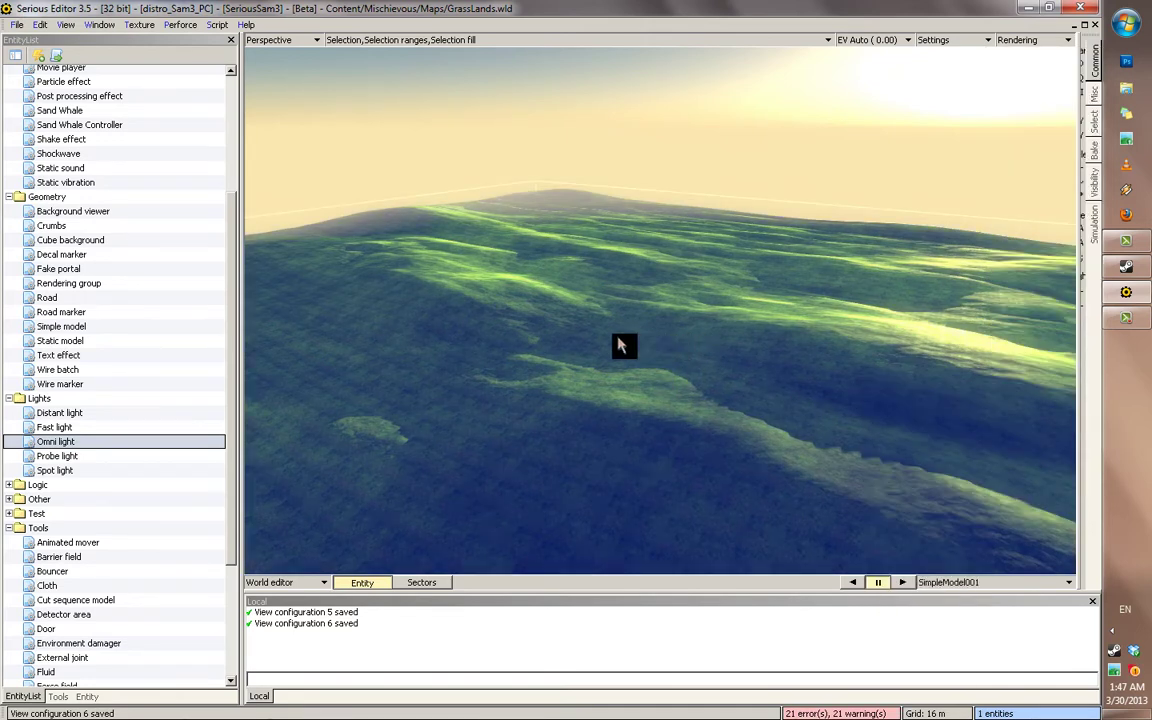
{"action": "left_click", "coordinate": [1026, 42]}
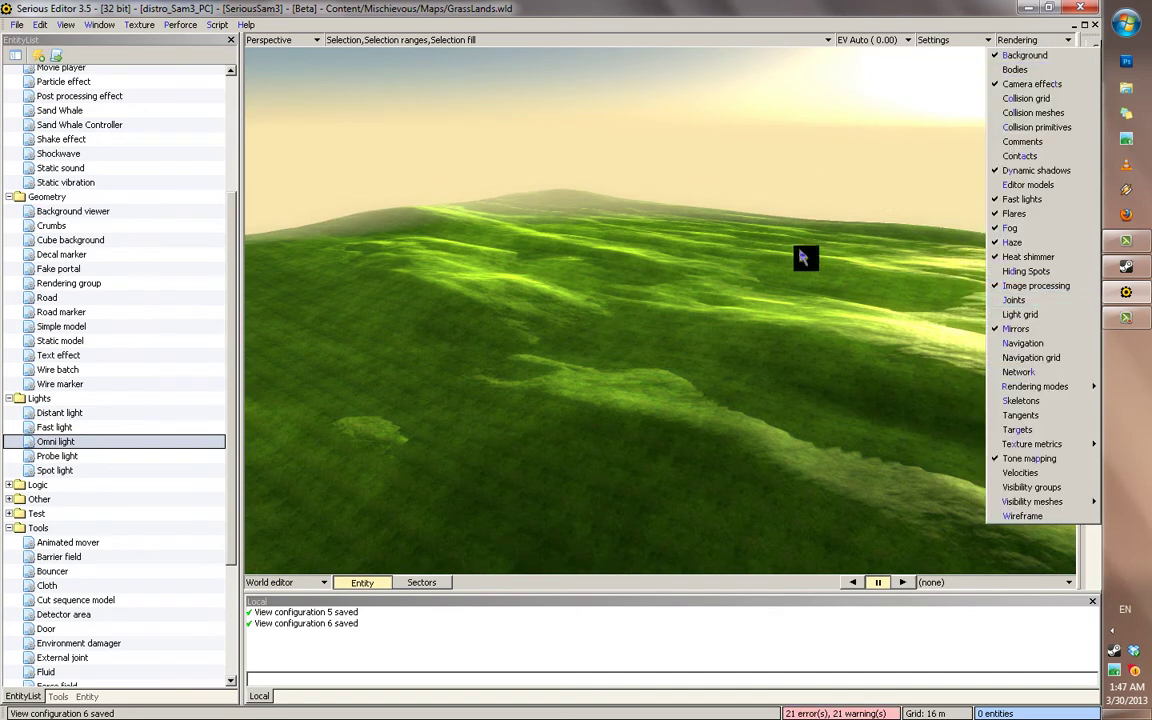
{"action": "left_click", "coordinate": [730, 221]}
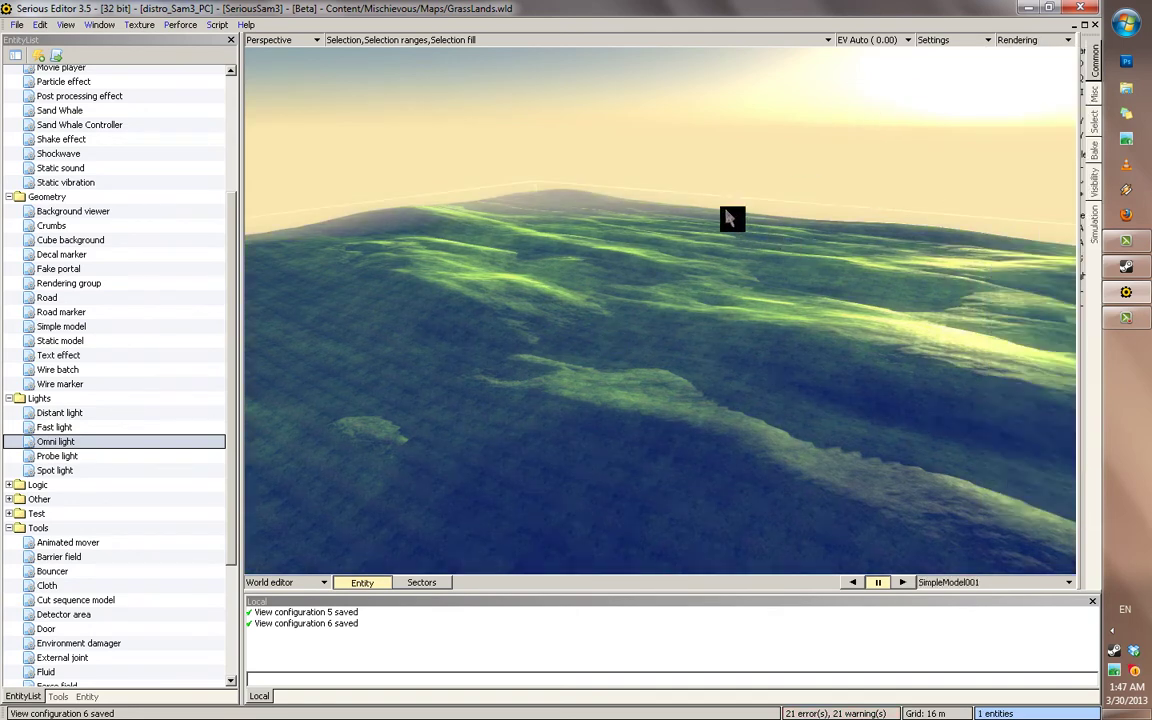
{"action": "left_click", "coordinate": [1020, 42]}
{"action": "left_click", "coordinate": [975, 41]}
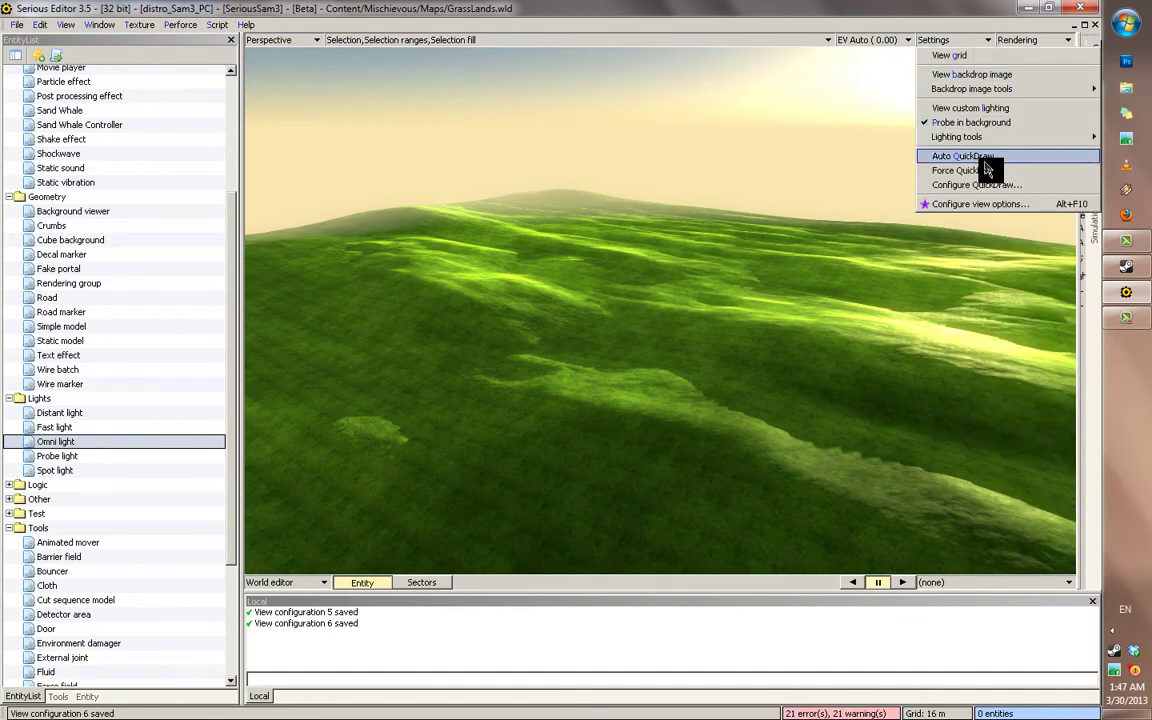
{"action": "left_click", "coordinate": [677, 163]}
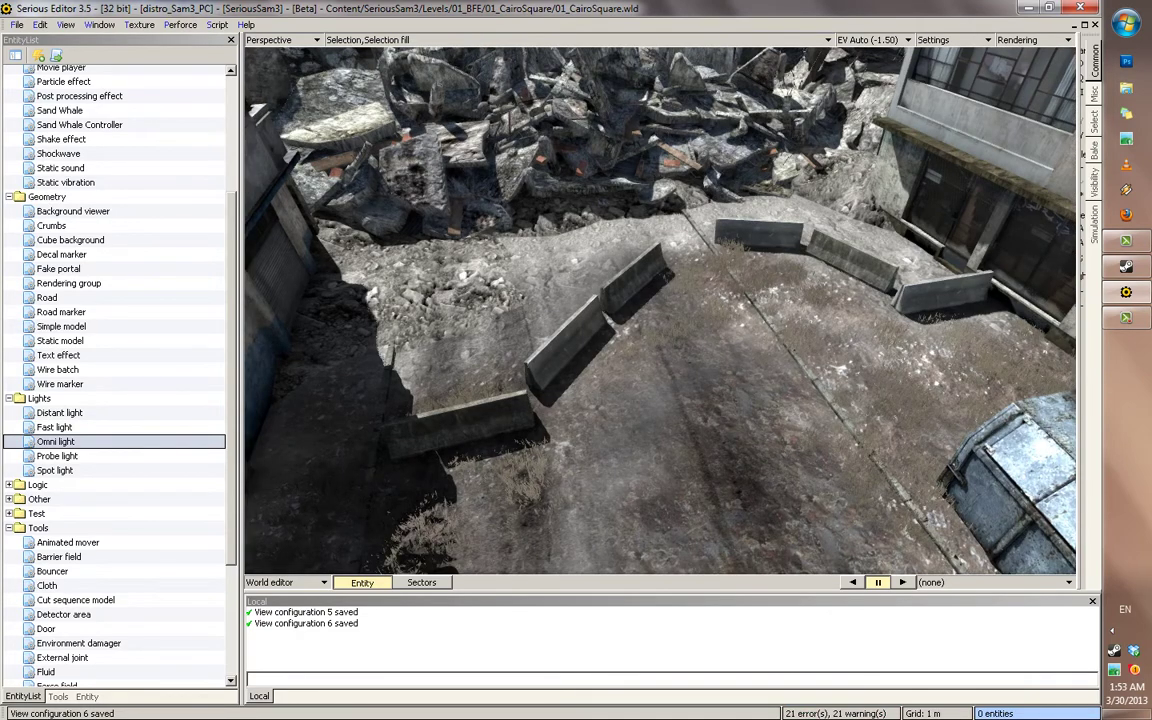
Look around the 01_CairoSquare map's buildings, rubble and main street in the Perspective view
{"action": "middle_click_drag", "start_coordinate": [660, 310], "coordinate": [800, 210]}
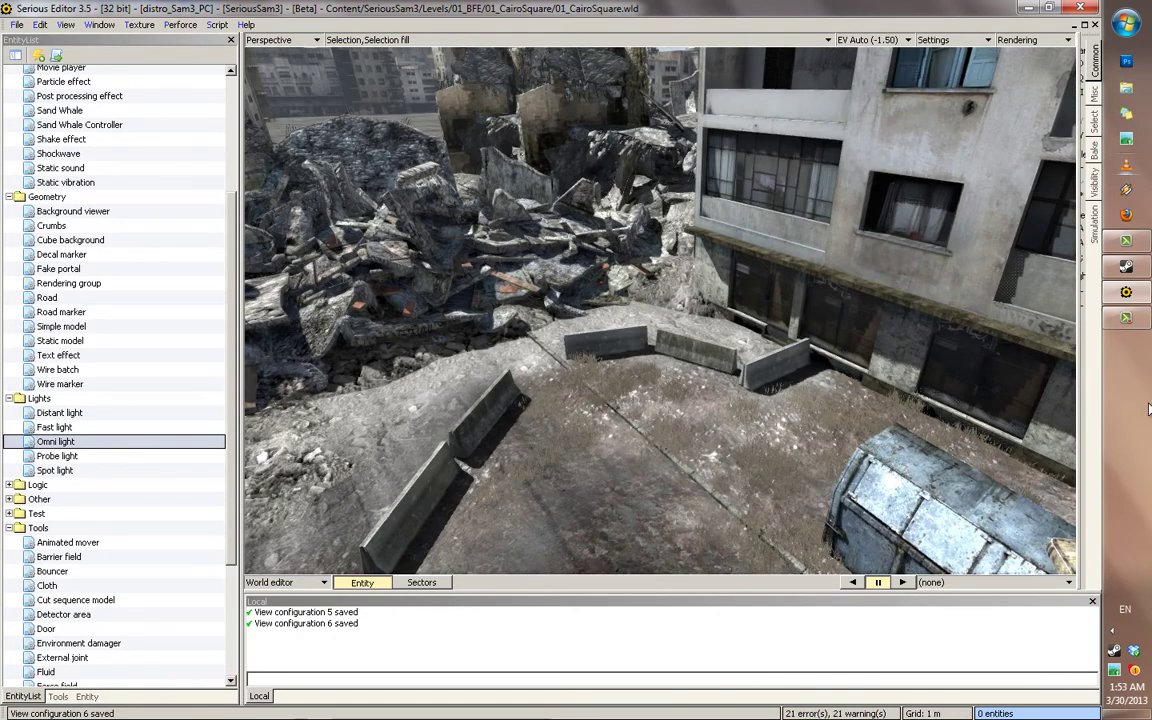
{"action": "middle_click_drag", "start_coordinate": [1149, 408], "coordinate": [1143, 418]}
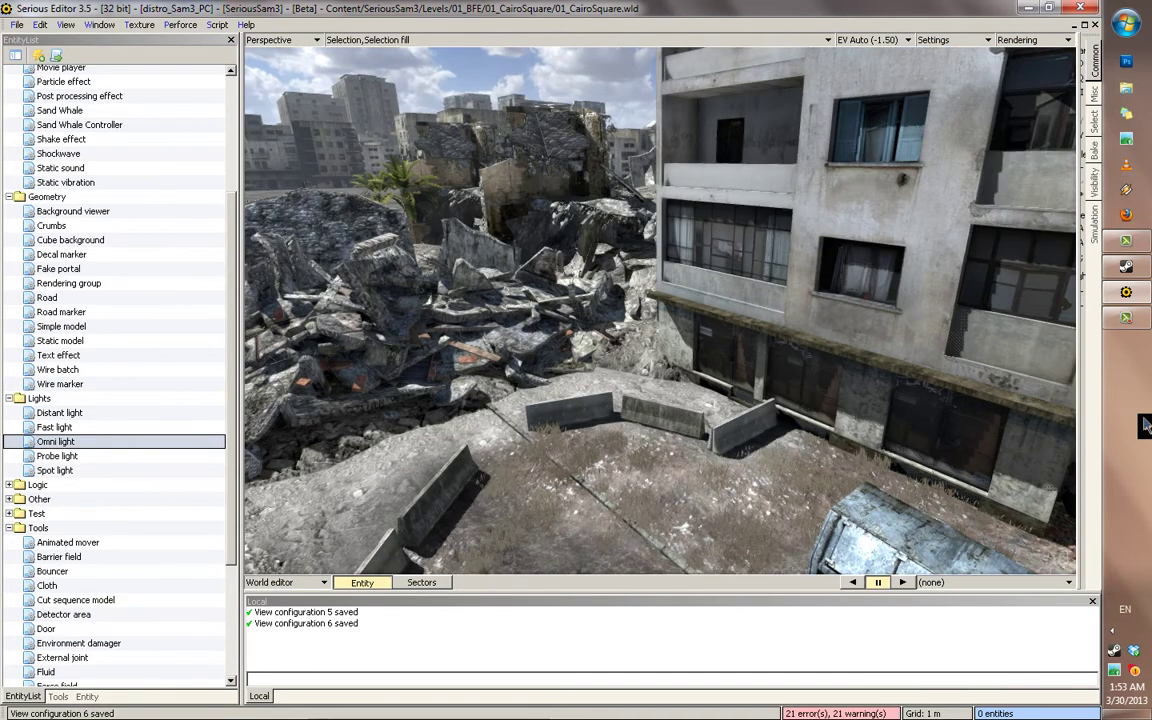
{"action": "key", "text": "6"}
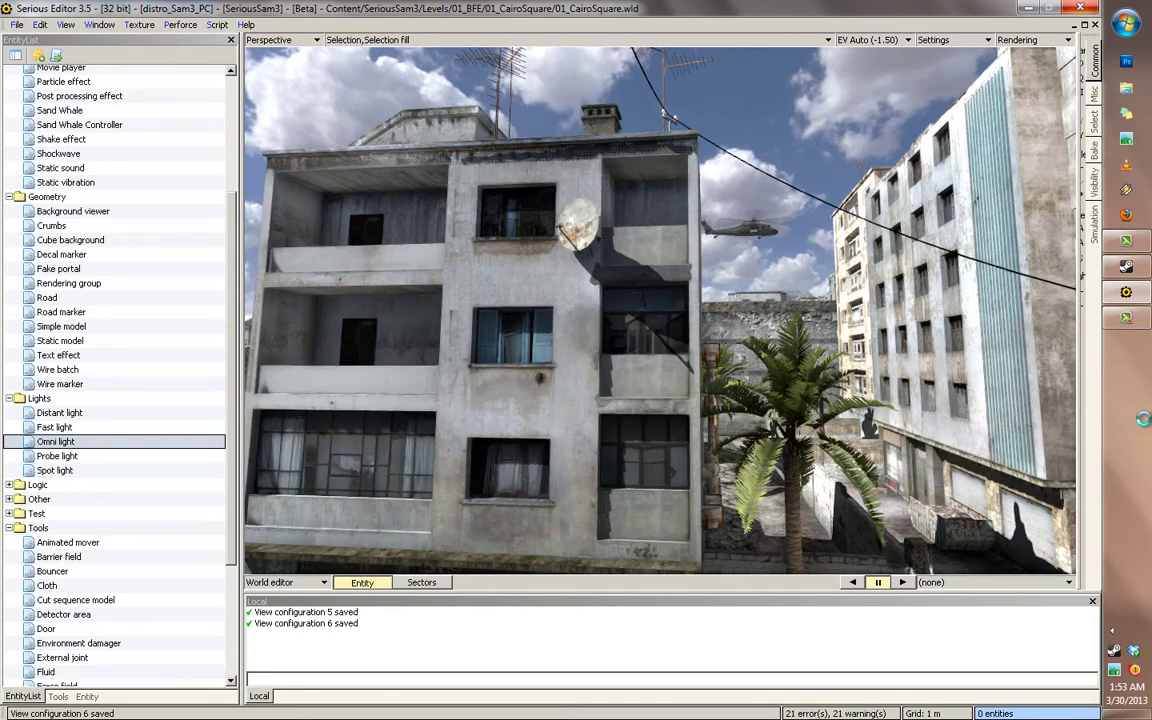
{"action": "key", "text": "1"}
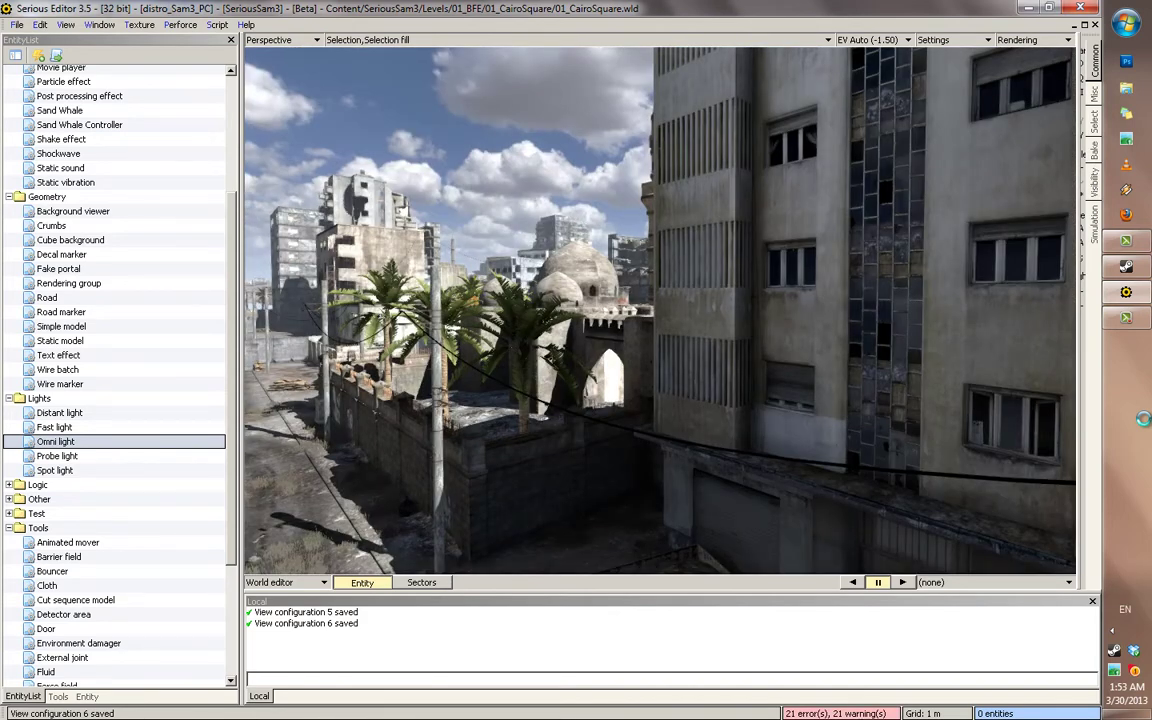
{"action": "key", "text": "3"}
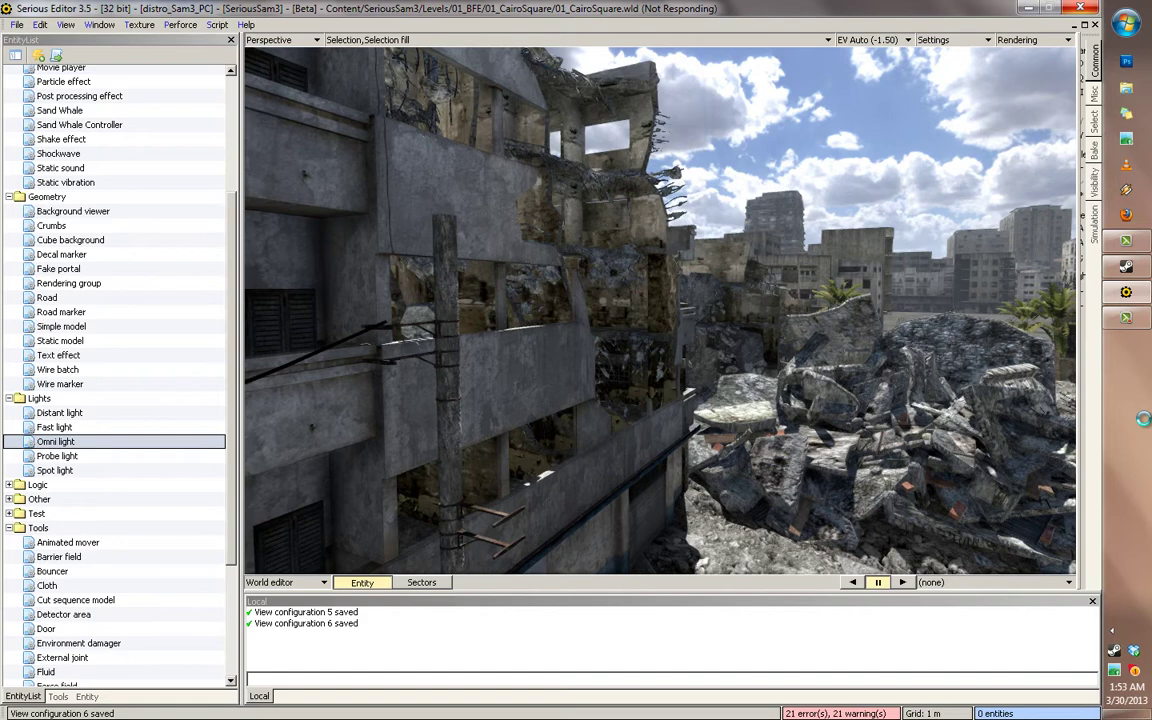
{"action": "key", "text": "4"}
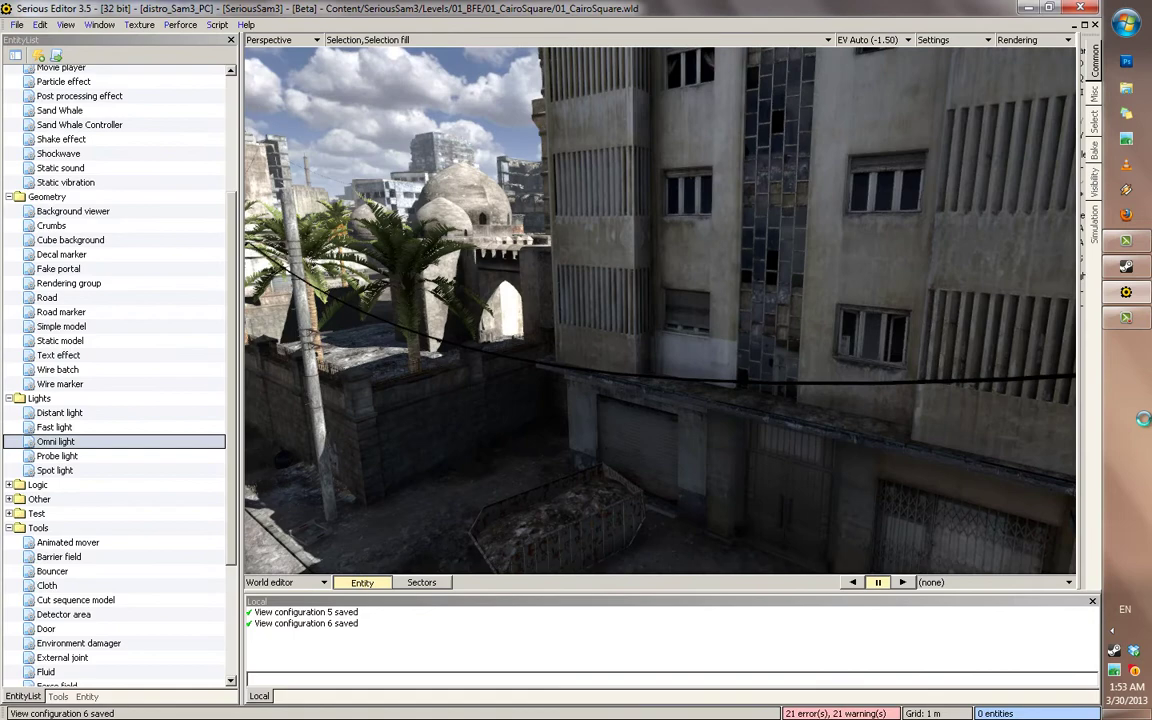
{"action": "key", "text": "5"}
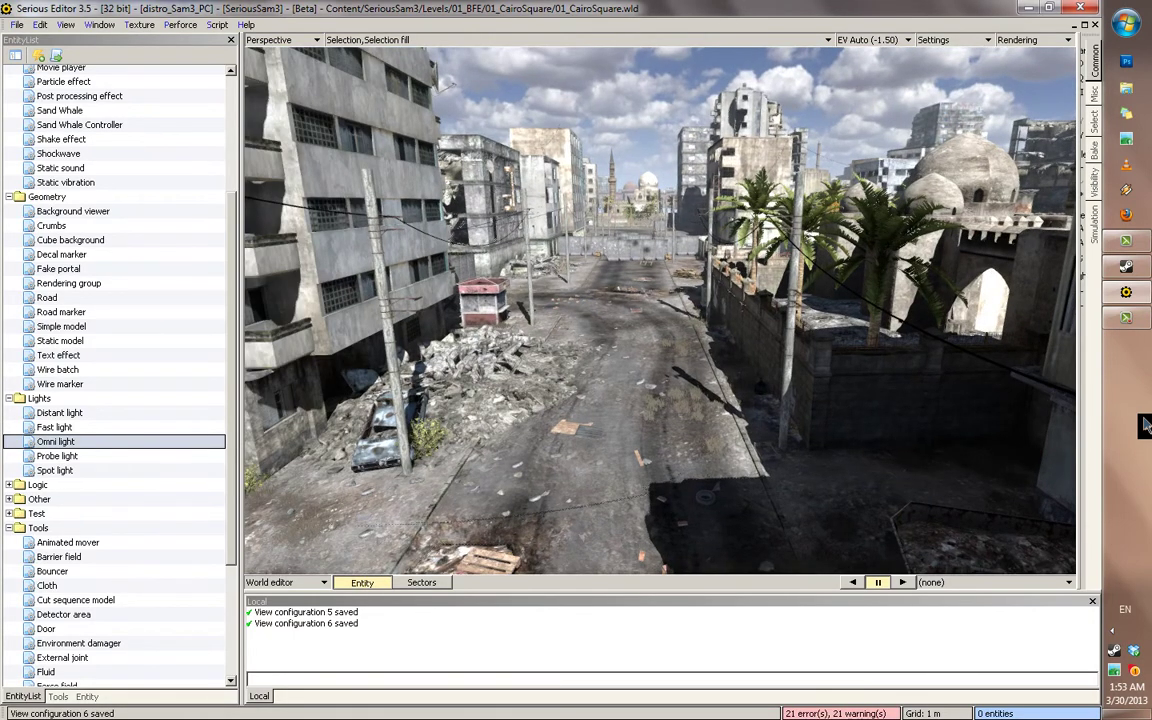
Switch the rendering mode of the Cairo street view to None
{"action": "left_click", "coordinate": [1032, 40]}
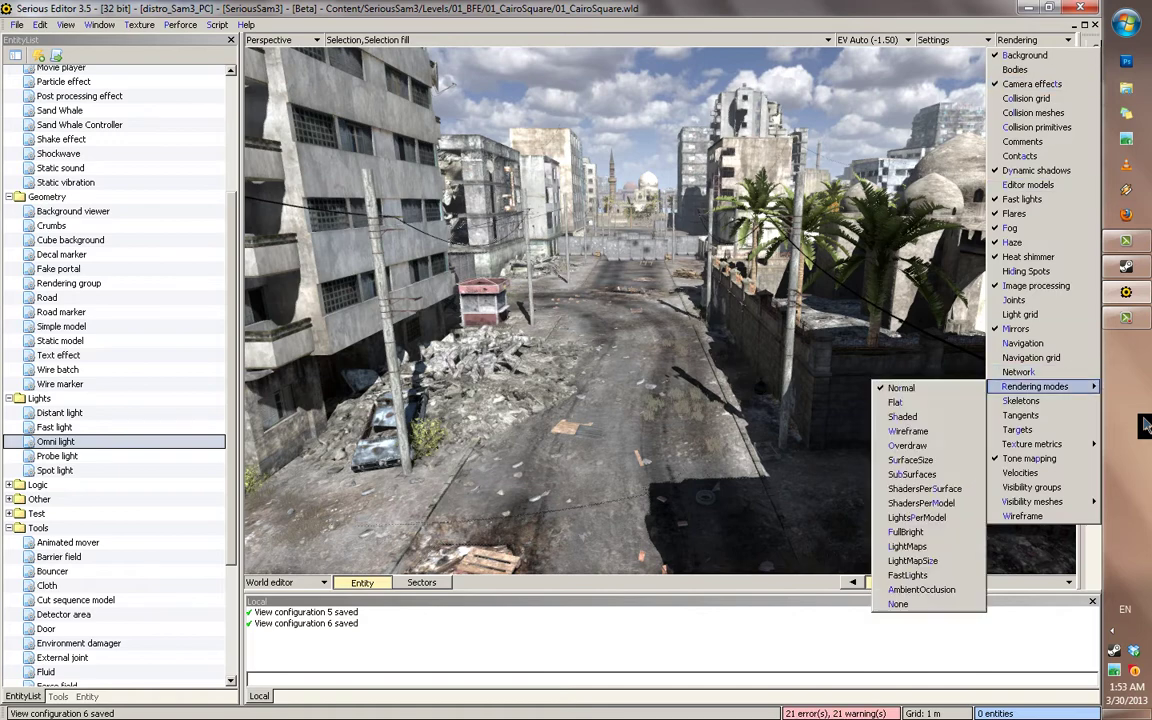
{"action": "mouse_move", "coordinate": [1036, 387]}
{"action": "key", "text": "Right"}
{"action": "key", "text": "Down"}
{"action": "key", "text": "Down"}
{"action": "key", "text": "Down"}
{"action": "key", "text": "Down"}
{"action": "key", "text": "Down"}
{"action": "key", "text": "Down"}
{"action": "key", "text": "Down"}
{"action": "key", "text": "Down"}
{"action": "key", "text": "Down"}
{"action": "key", "text": "Down"}
{"action": "key", "text": "Down"}
{"action": "key", "text": "Down"}
{"action": "key", "text": "Down"}
{"action": "key", "text": "Down"}
{"action": "key", "text": "Down"}
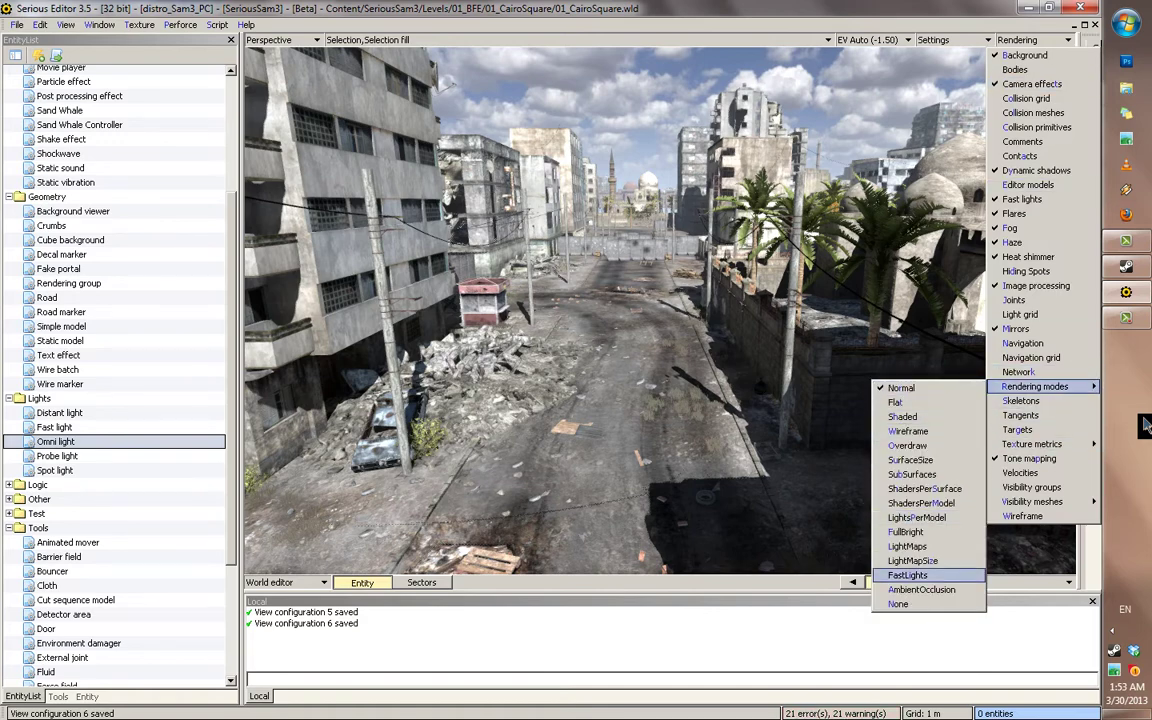
{"action": "key", "text": "Return"}
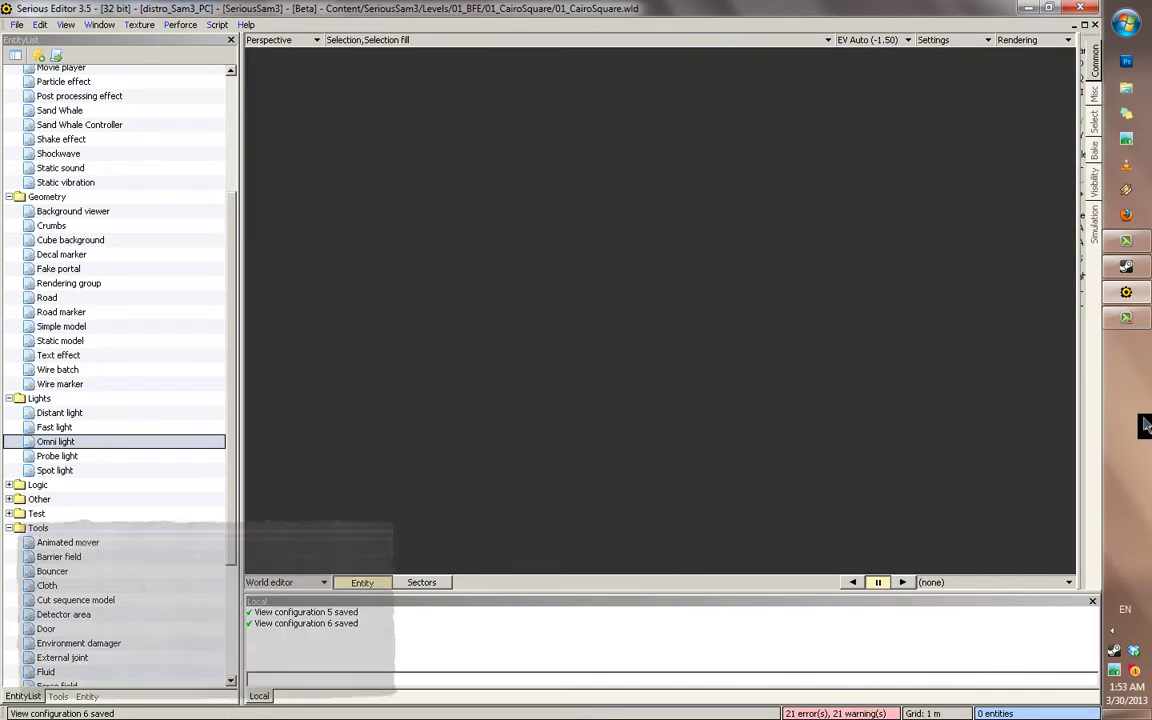
Switch the rendering mode of the Perspective view to AmbientOcclusion
{"action": "left_click", "coordinate": [1032, 40]}
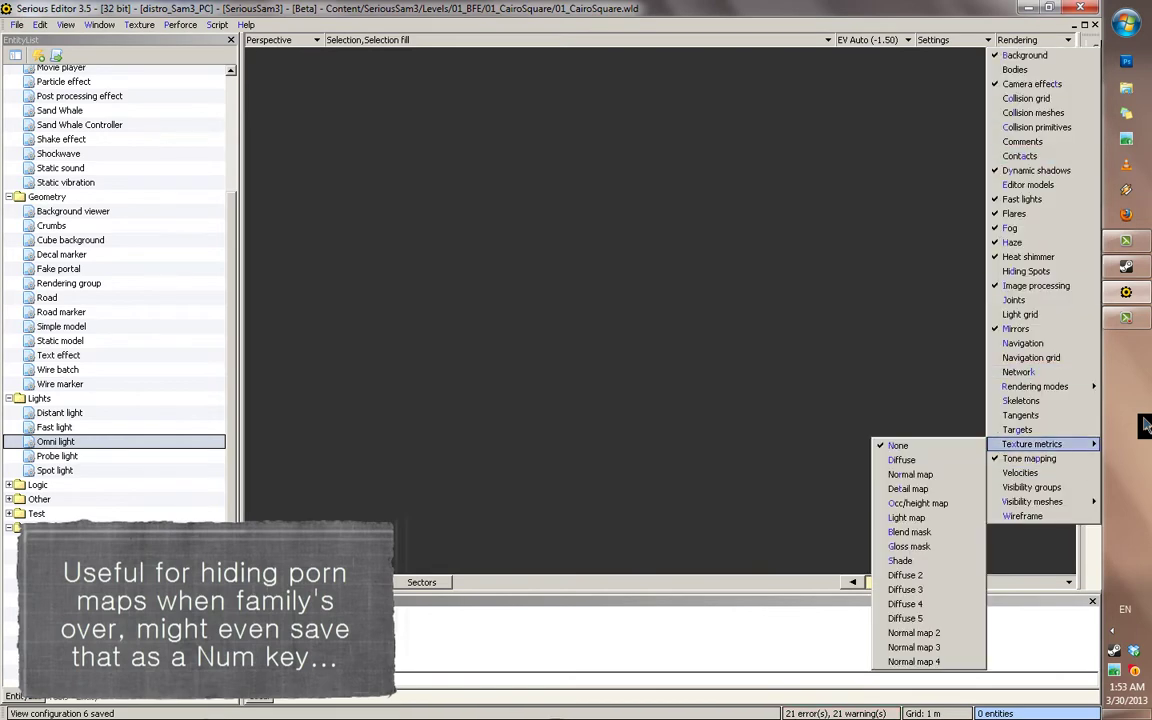
{"action": "key", "text": "Right"}
{"action": "key", "text": "Down"}
{"action": "key", "text": "Down"}
{"action": "key", "text": "Down"}
{"action": "key", "text": "Down"}
{"action": "key", "text": "Down"}
{"action": "key", "text": "Down"}
{"action": "key", "text": "Down"}
{"action": "key", "text": "Down"}
{"action": "key", "text": "Down"}
{"action": "key", "text": "Down"}
{"action": "key", "text": "Down"}
{"action": "key", "text": "Down"}
{"action": "key", "text": "Down"}
{"action": "key", "text": "Down"}
{"action": "key", "text": "Down"}
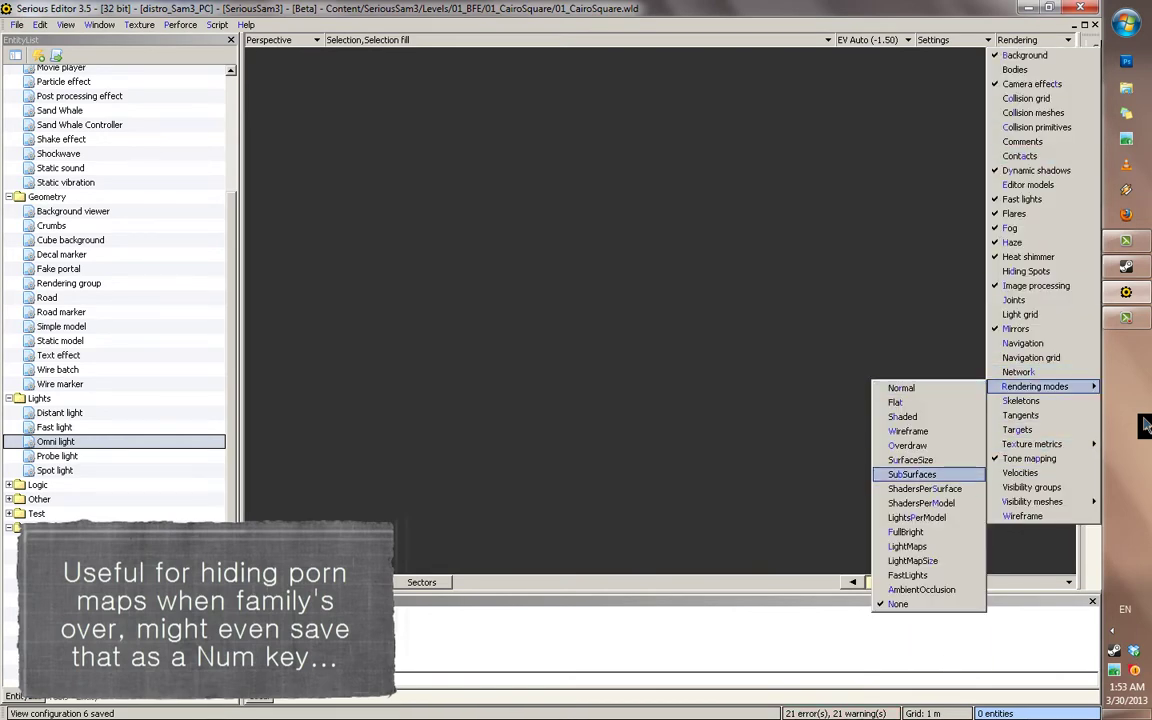
{"action": "key", "text": "Return"}
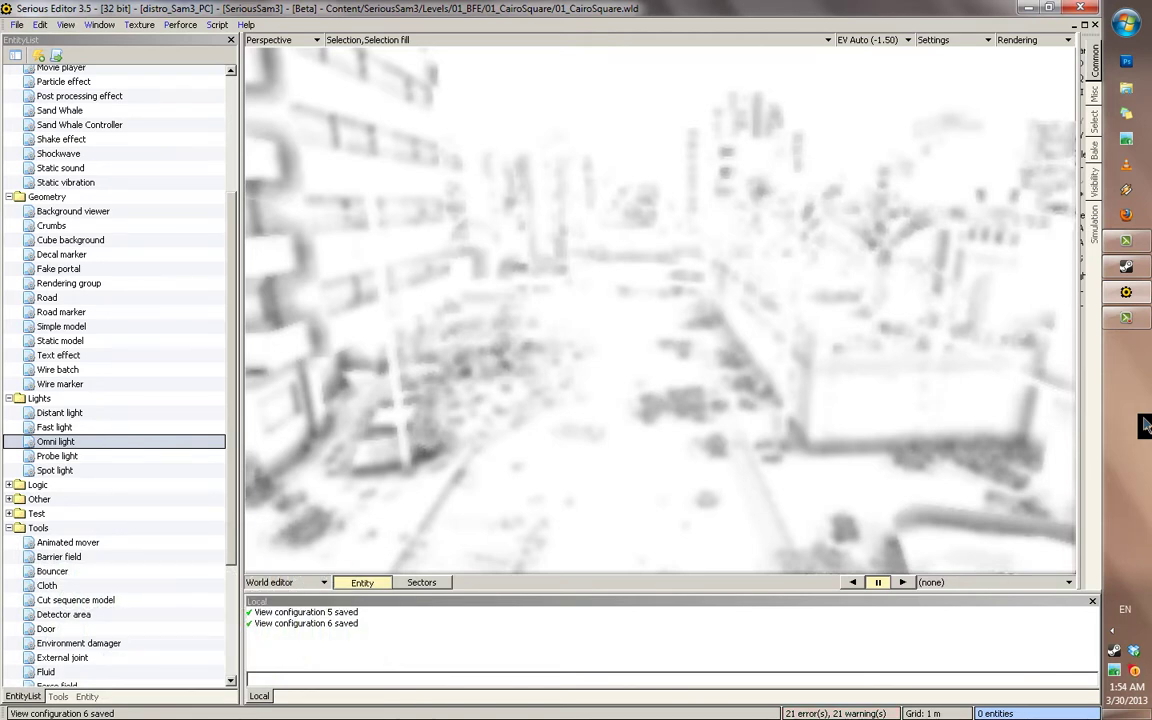
Set the rendering mode of the Perspective view to FastLights
{"action": "left_click", "coordinate": [1034, 40]}
{"action": "mouse_move", "coordinate": [1036, 387]}
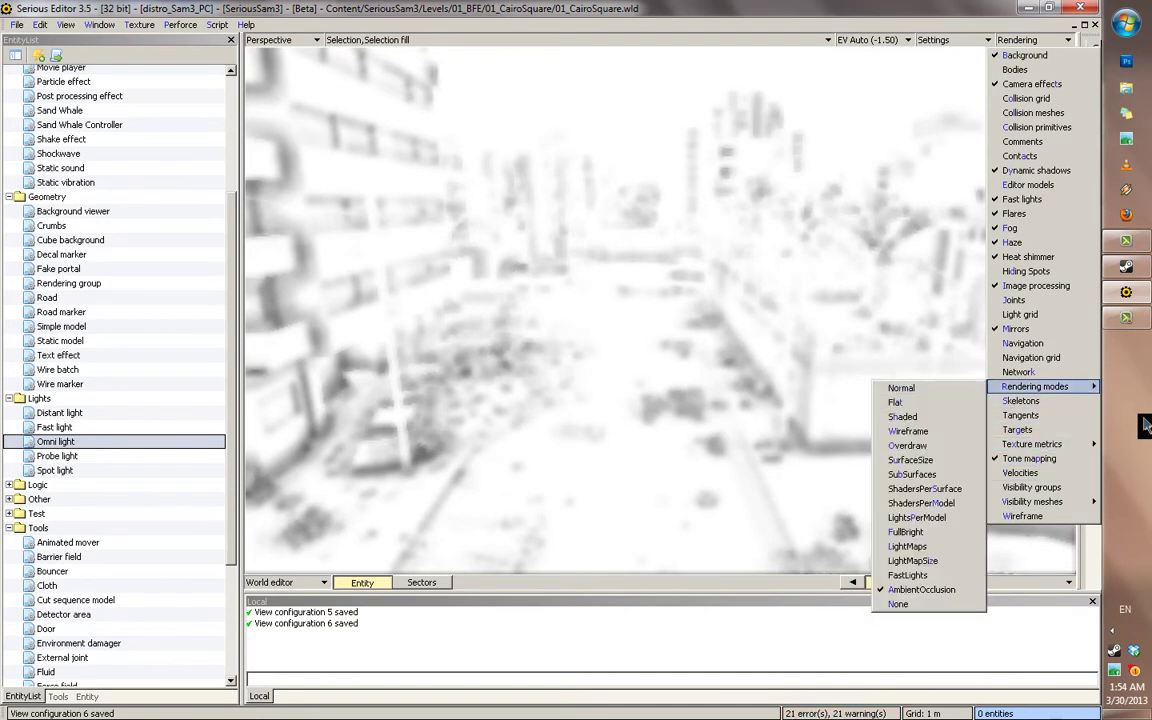
{"action": "left_click", "coordinate": [908, 575]}
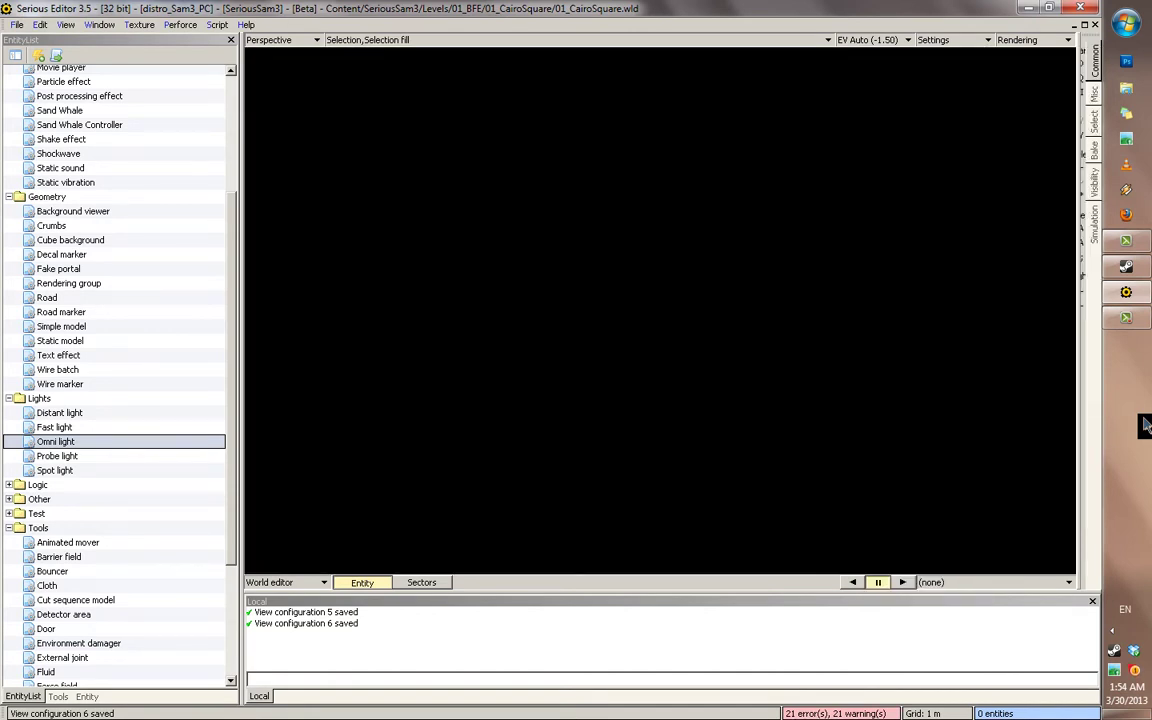
Set the rendering mode of the Perspective view to LightMapSize
{"action": "left_click", "coordinate": [1034, 40]}
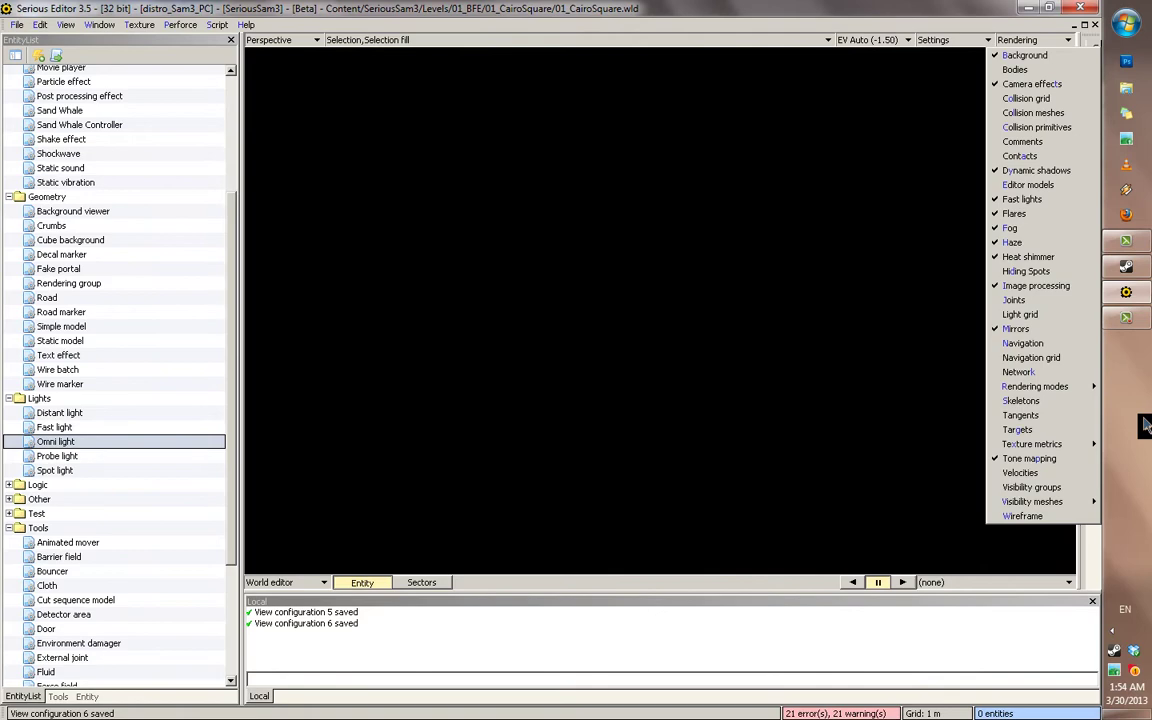
{"action": "mouse_move", "coordinate": [1036, 387]}
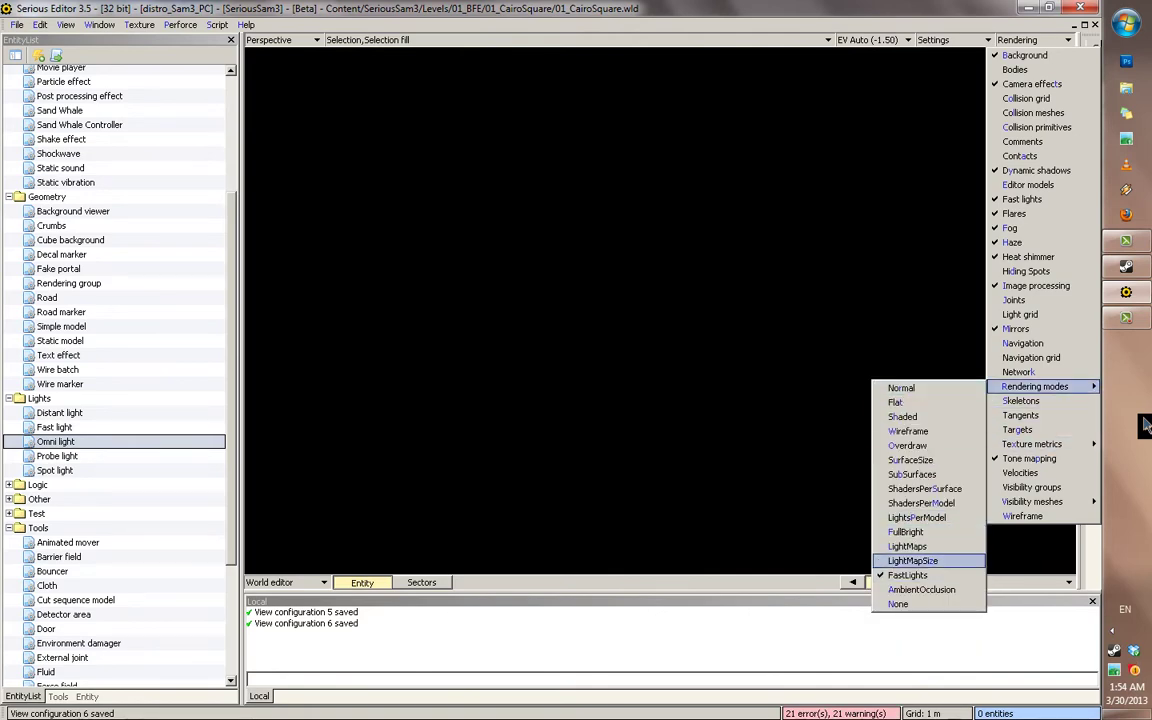
{"action": "key", "text": "Return"}
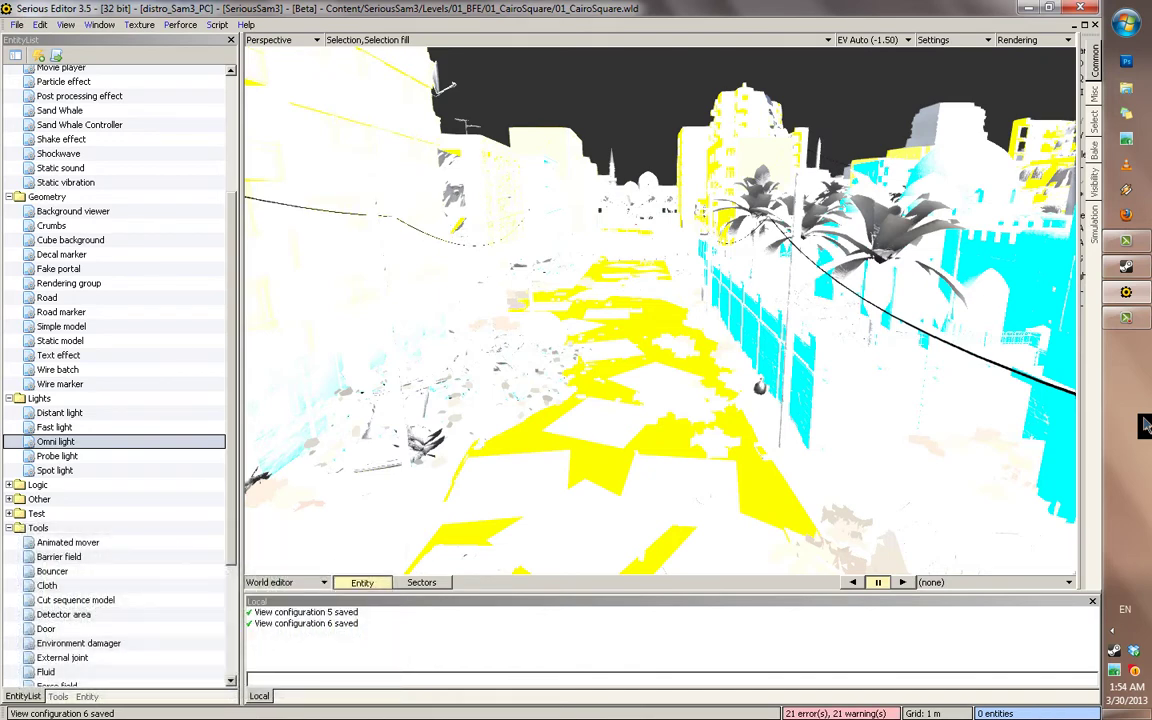
Switch the rendering mode of the Cairo street view to LightMaps
{"action": "left_click", "coordinate": [1030, 40]}
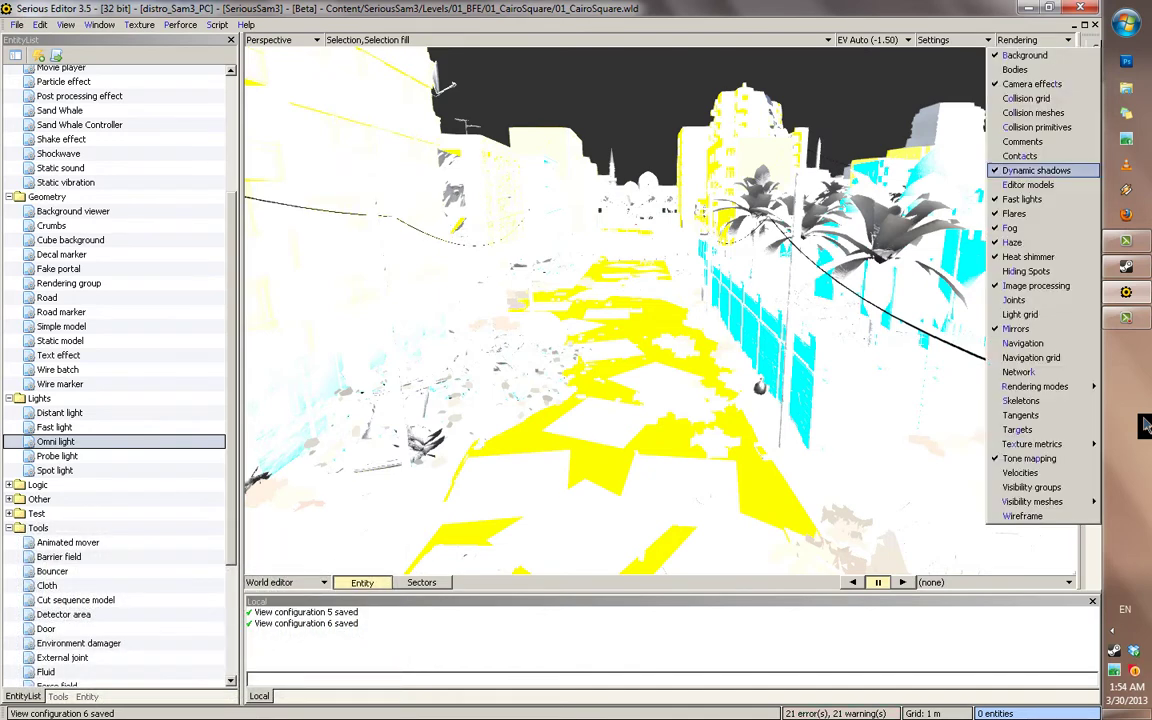
{"action": "left_click", "coordinate": [902, 402]}
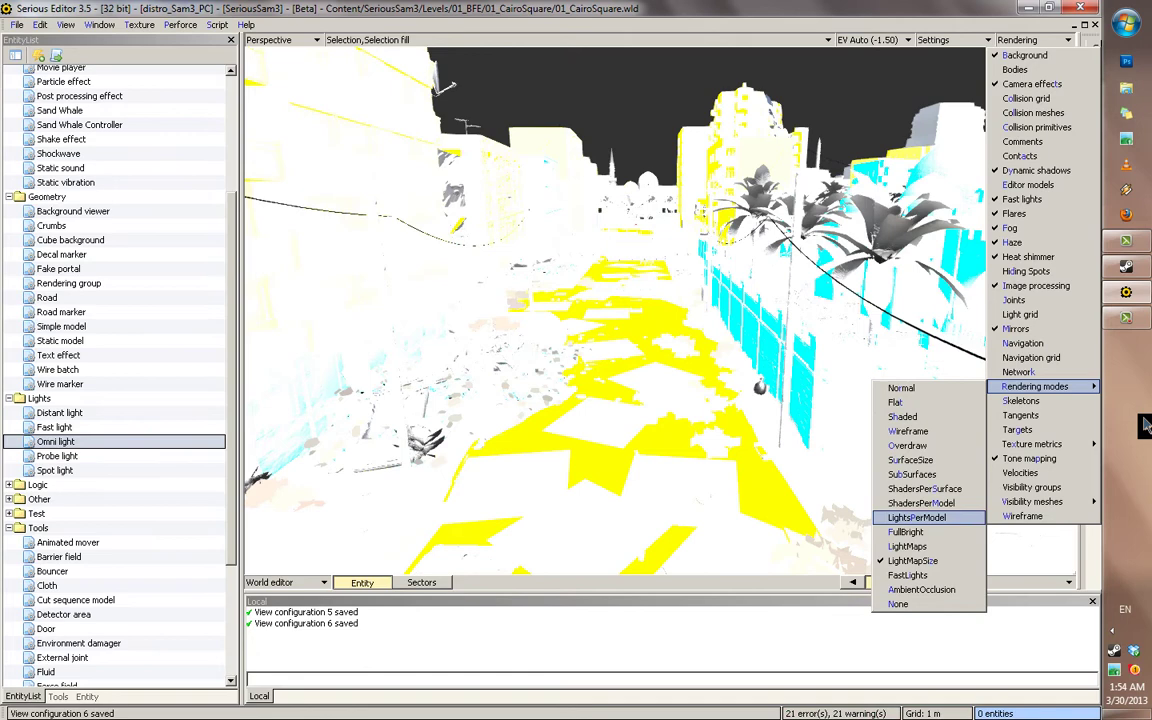
{"action": "key", "text": "Return"}
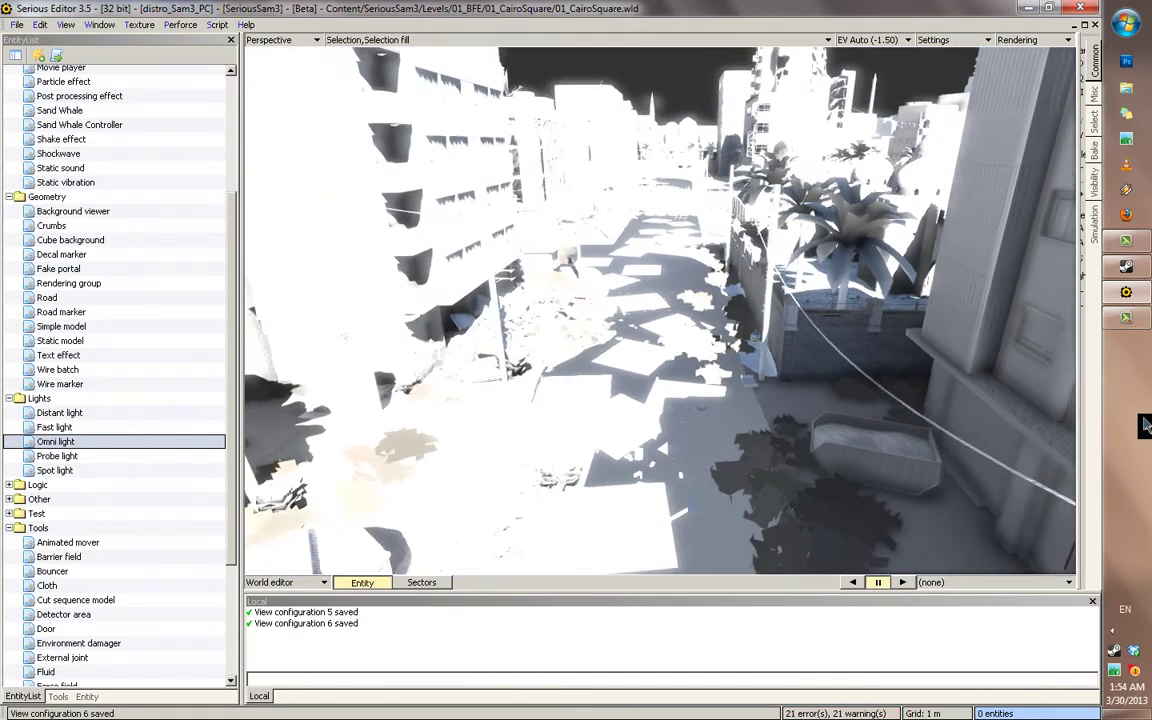
Change the rendering mode of the Perspective view to FullBright
{"action": "left_click", "coordinate": [1030, 40]}
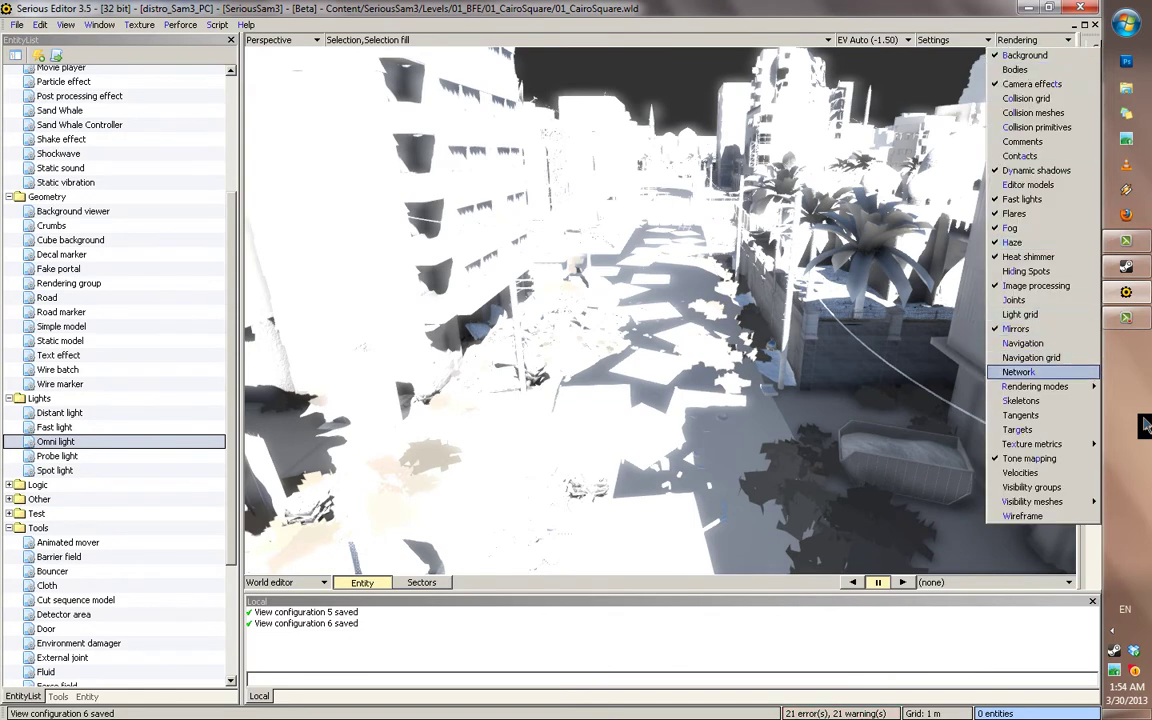
{"action": "mouse_move", "coordinate": [1036, 387]}
{"action": "left_click", "coordinate": [906, 532]}
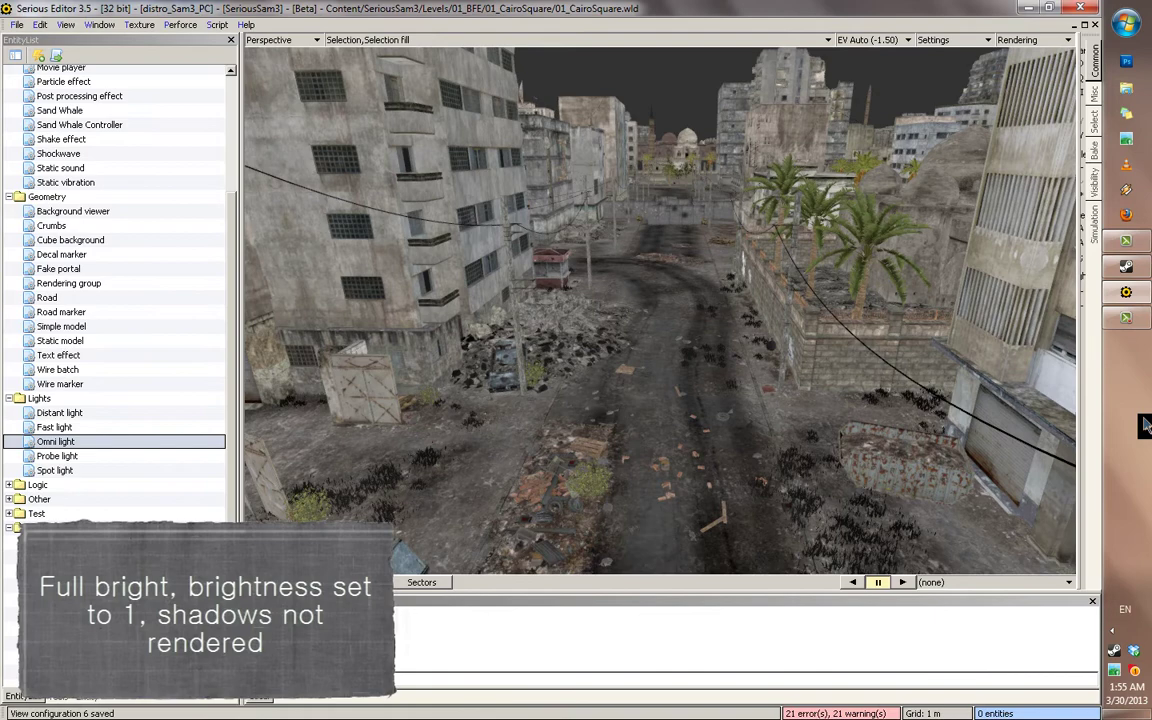
Set the rendering mode of the Cairo street view to Overdraw
{"action": "left_click", "coordinate": [1030, 40]}
{"action": "mouse_move", "coordinate": [1036, 387]}
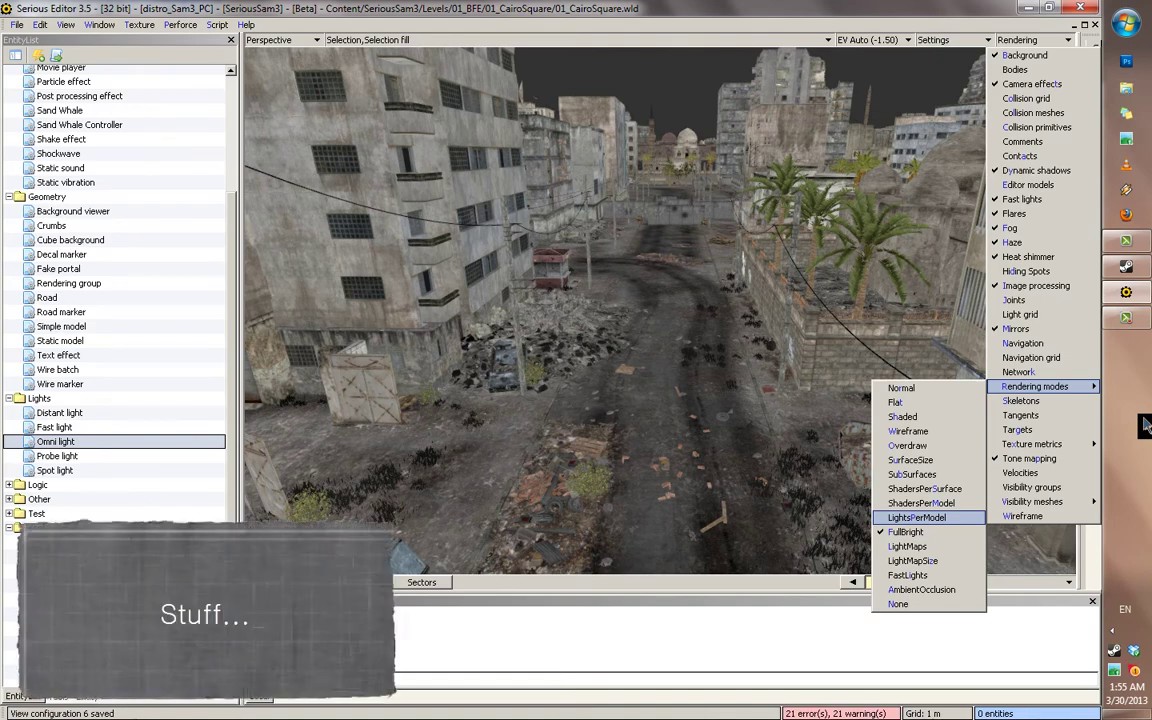
{"action": "key", "text": "Up"}
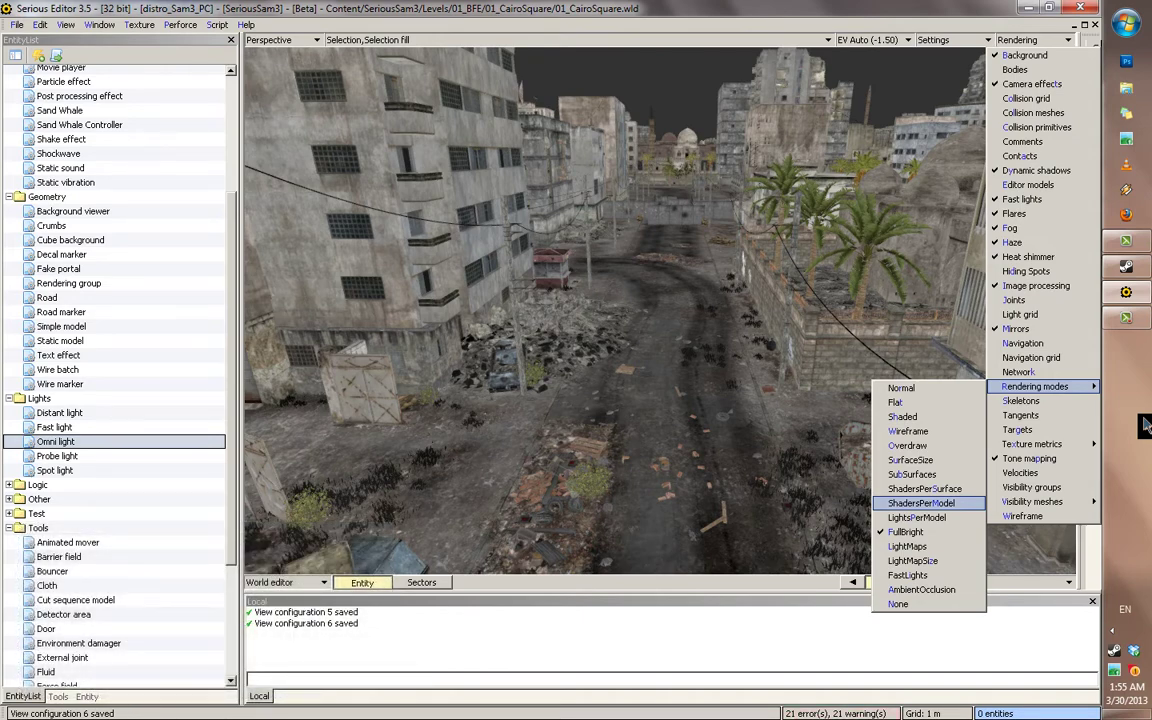
{"action": "key", "text": "Up"}
{"action": "key", "text": "Up"}
{"action": "key", "text": "Down"}
{"action": "key", "text": "Up"}
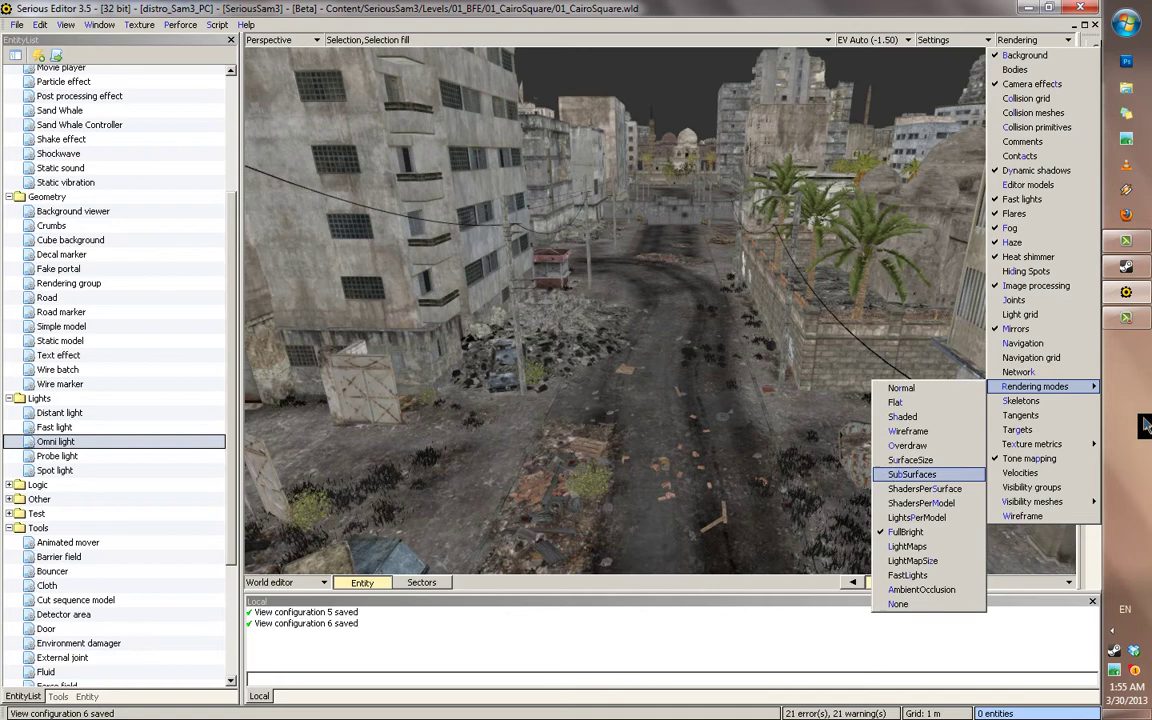
{"action": "key", "text": "Up"}
{"action": "key", "text": "Up"}
{"action": "key", "text": "Return"}
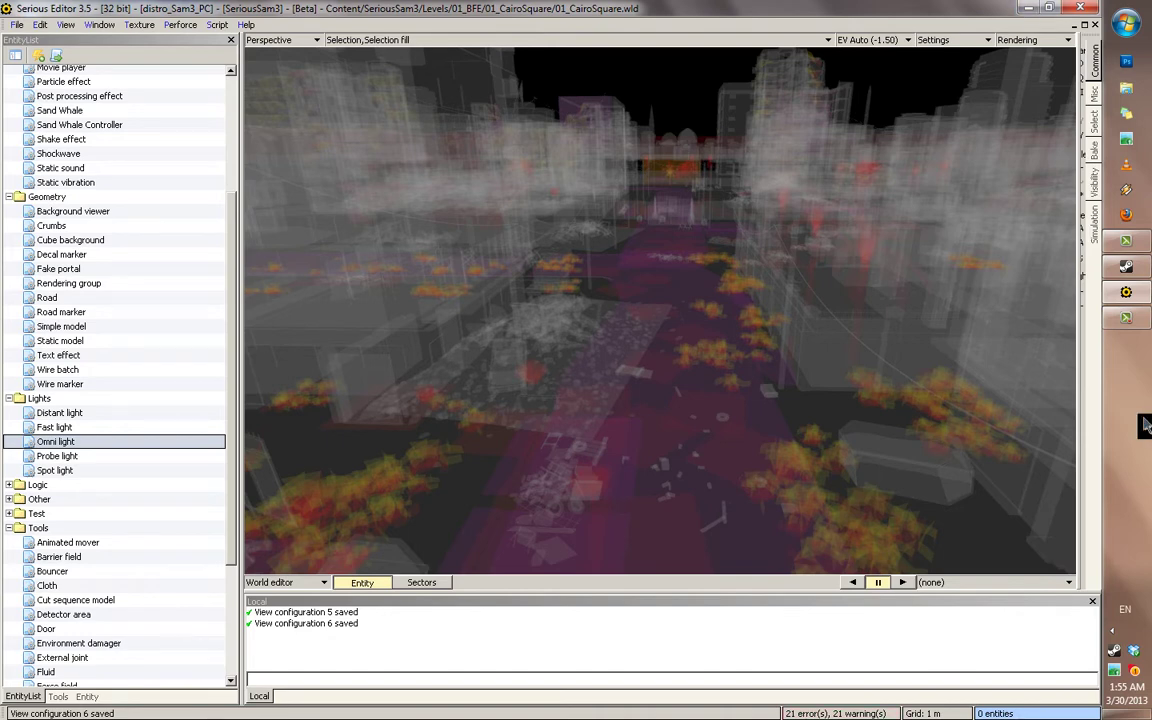
Switch the rendering mode of the Perspective view to Wireframe
{"action": "left_click", "coordinate": [1033, 40]}
{"action": "key", "text": "Right"}
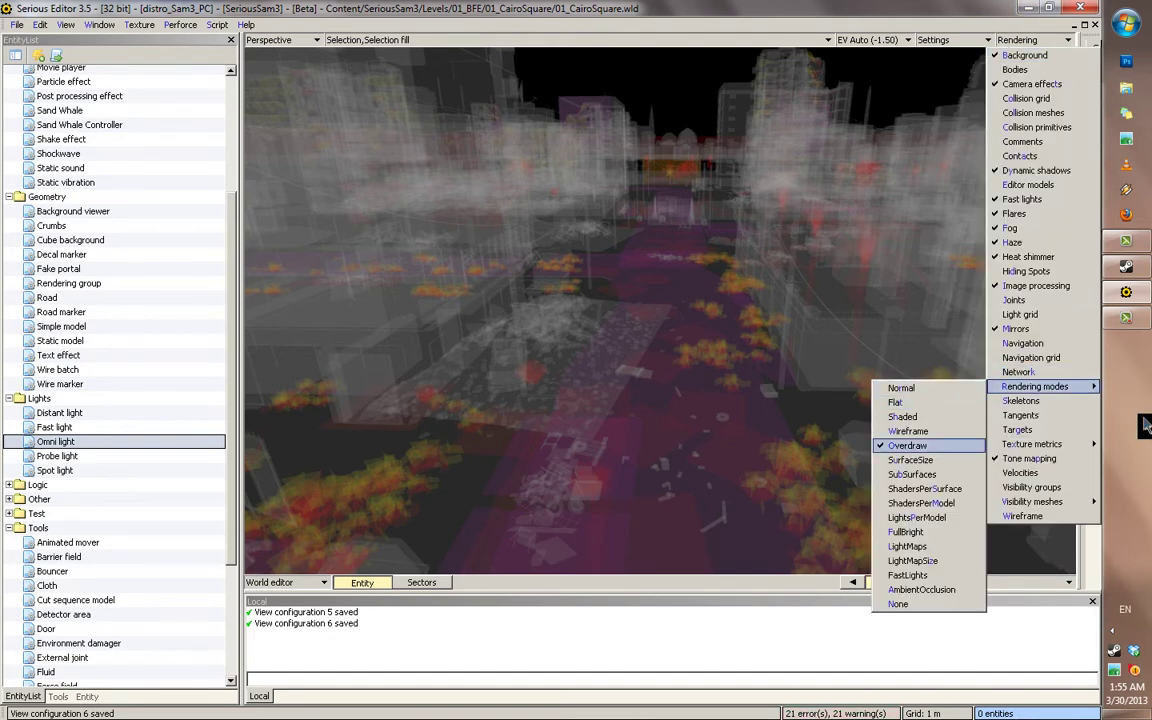
{"action": "key", "text": "Up"}
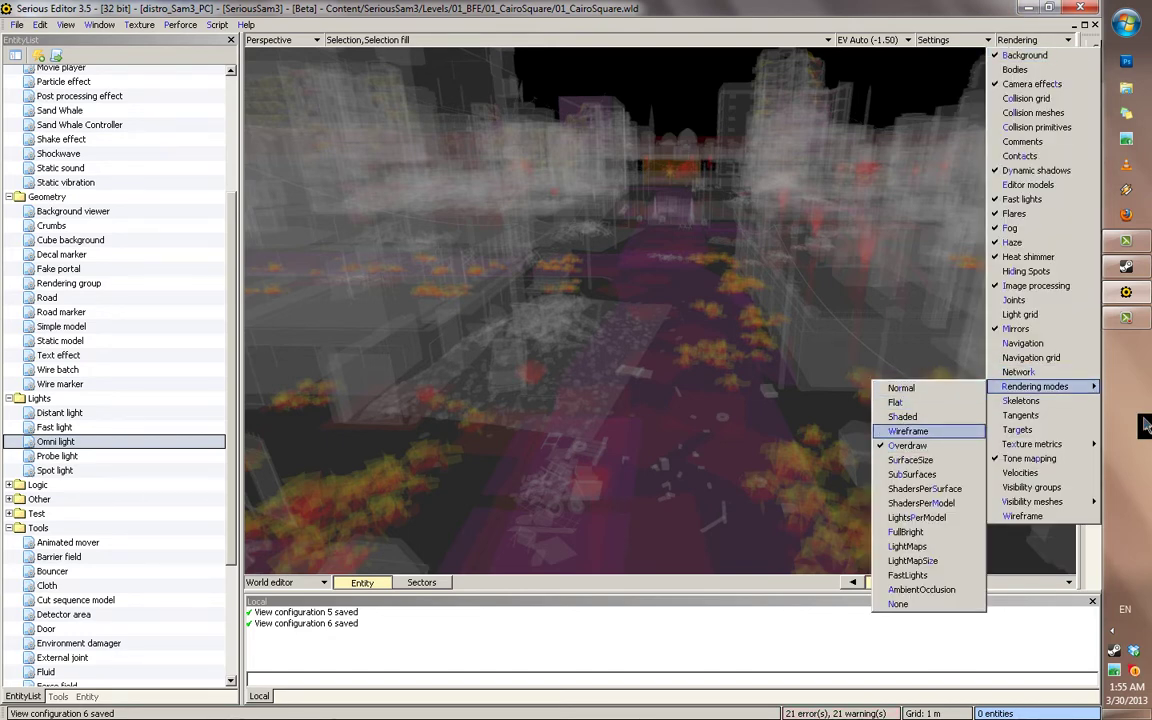
{"action": "key", "text": "Return"}
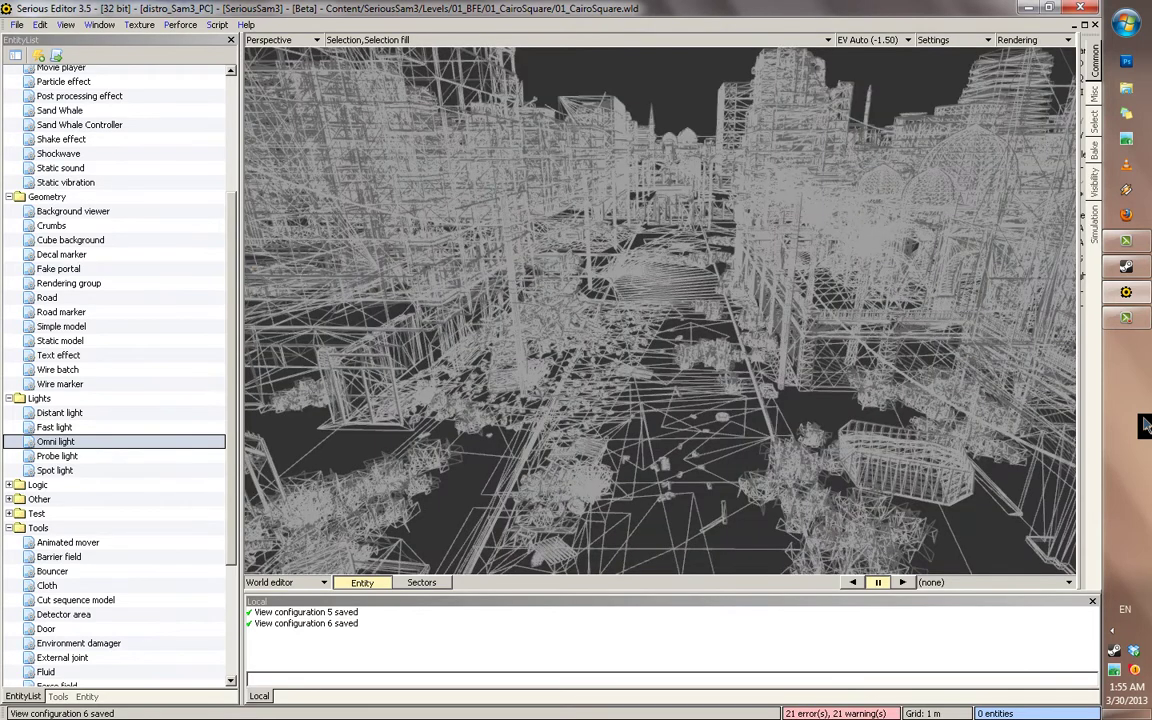
Try an untextured grey rendering mode on the Cairo street view and return the rendering mode to Normal
{"action": "left_click", "coordinate": [1033, 40]}
{"action": "mouse_move", "coordinate": [1036, 386]}
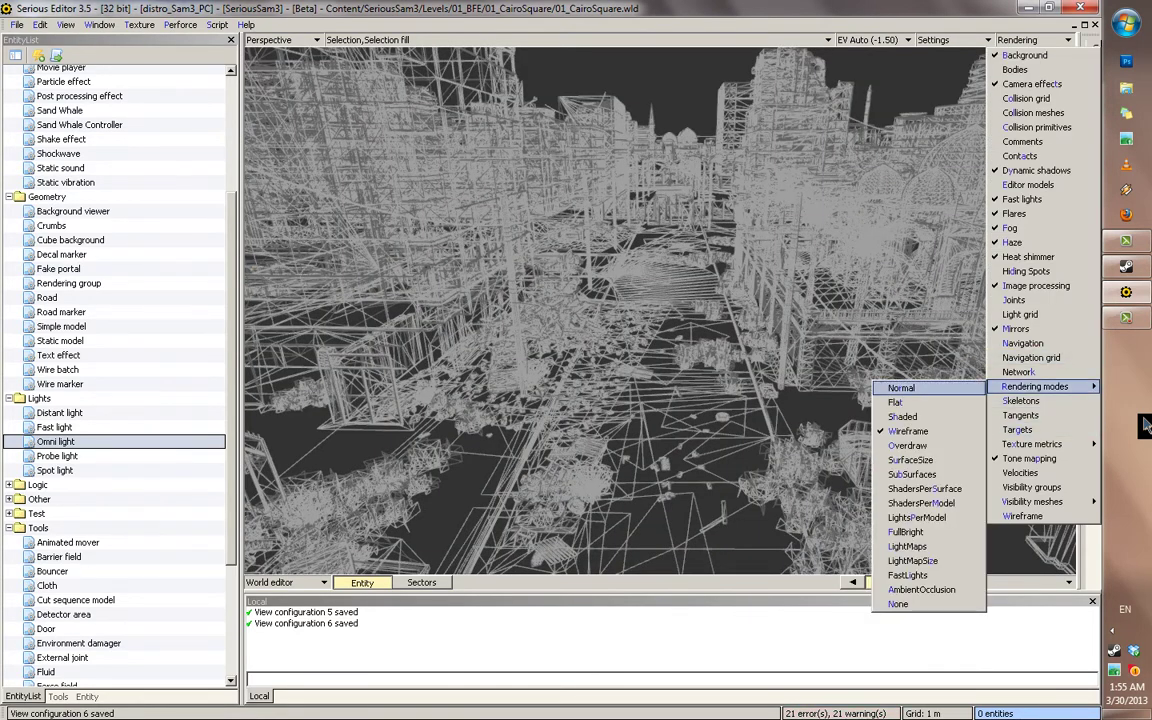
{"action": "key", "text": "Return"}
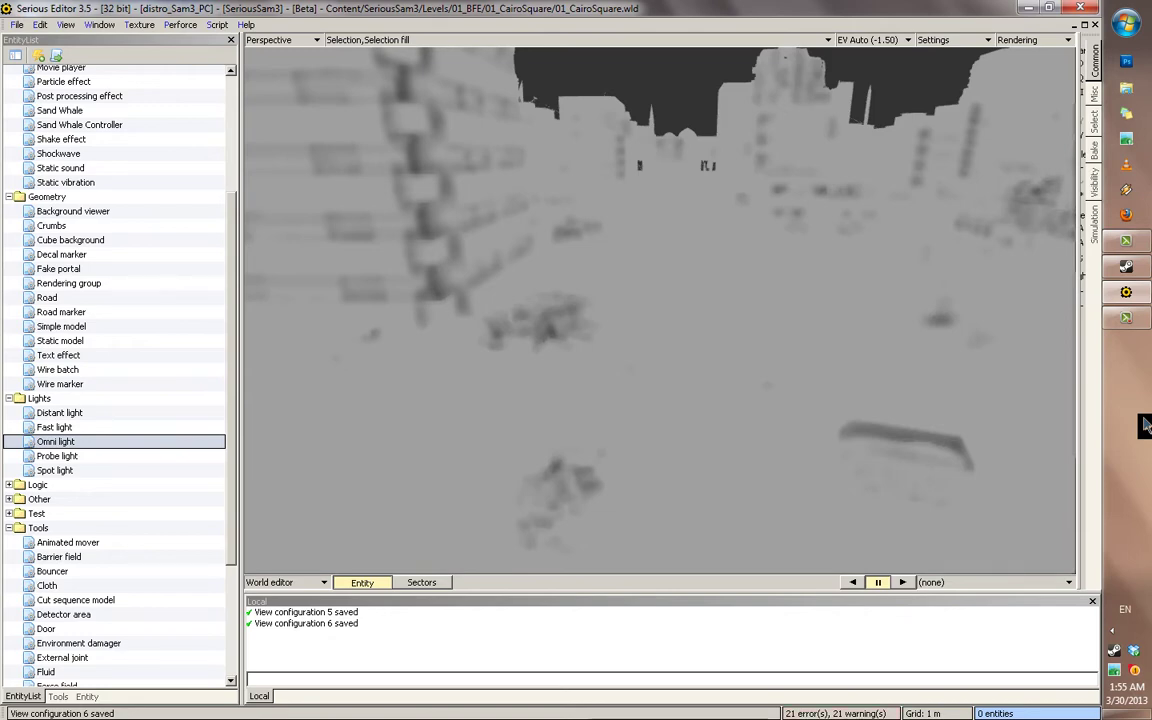
{"action": "key", "text": "Return"}
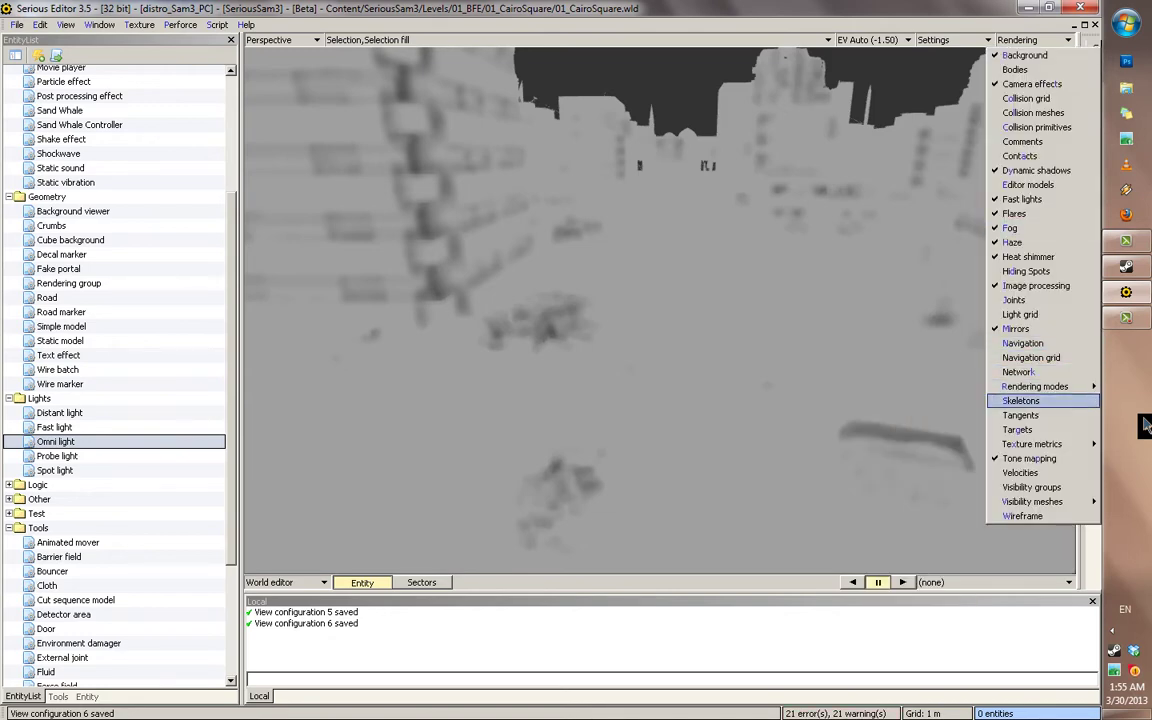
{"action": "left_click", "coordinate": [903, 388]}
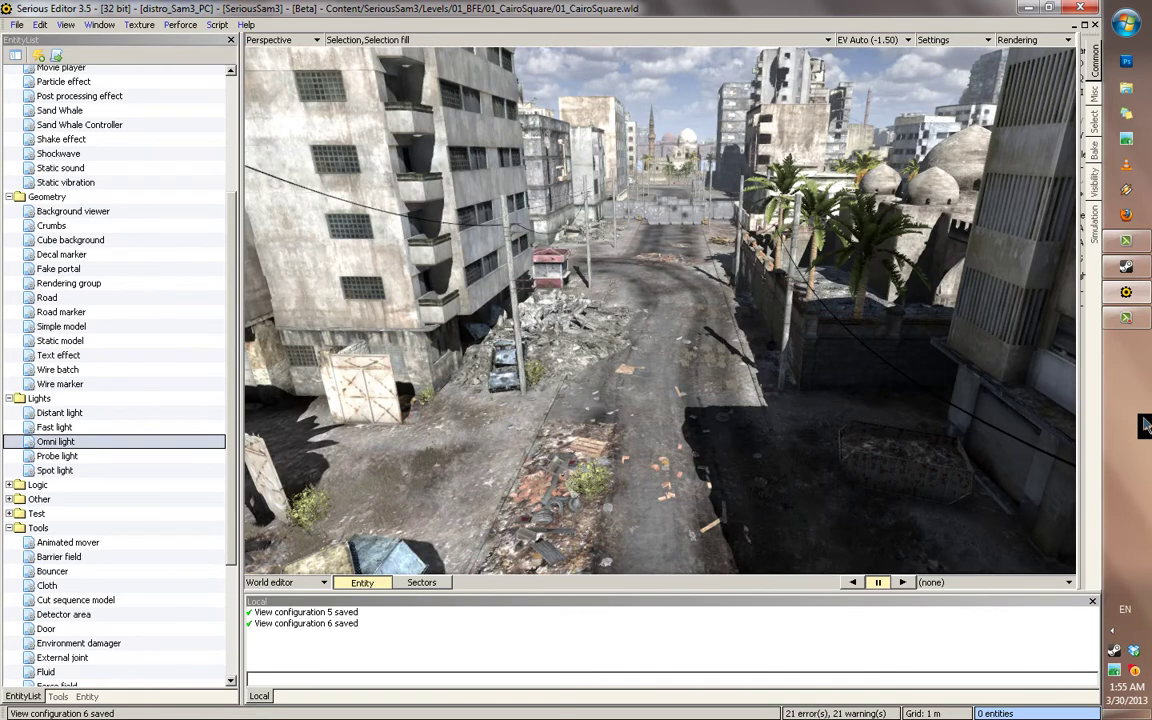
{"action": "scroll", "coordinate": [660, 310], "scroll_direction": "up", "scroll_amount": 3}
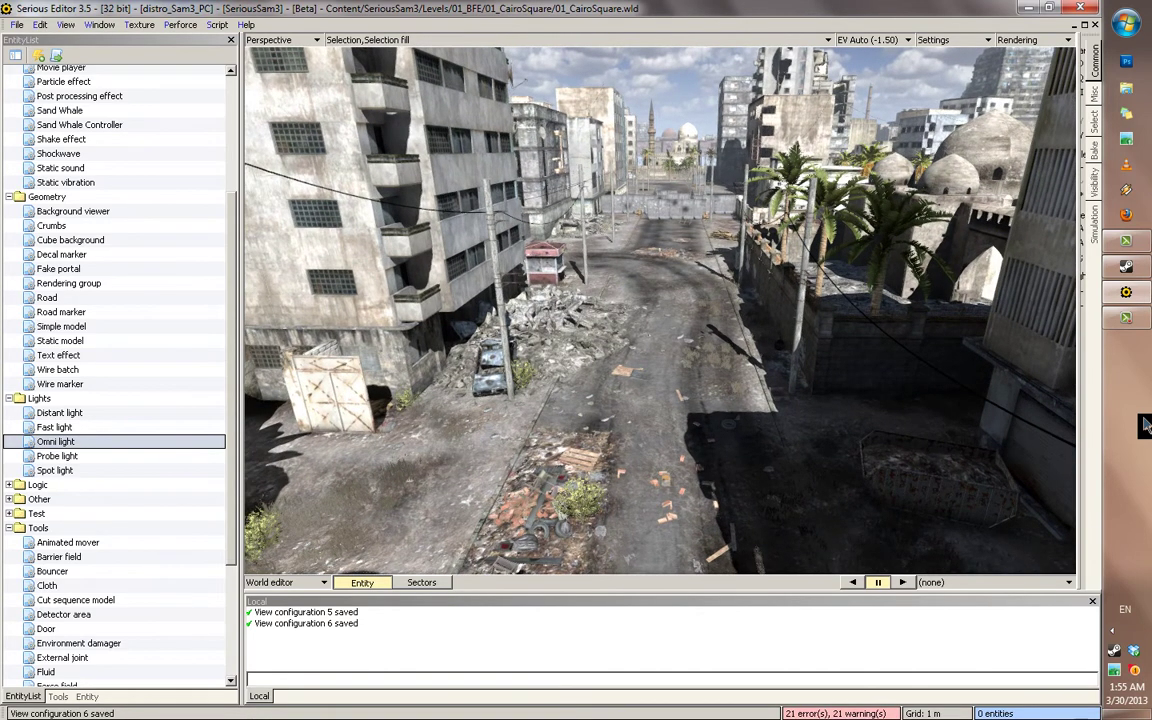
Examine the view's QuickDraw options: Auto QuickDraw, Force QuickDraw and Configure QuickDraw
{"action": "left_click", "coordinate": [953, 40]}
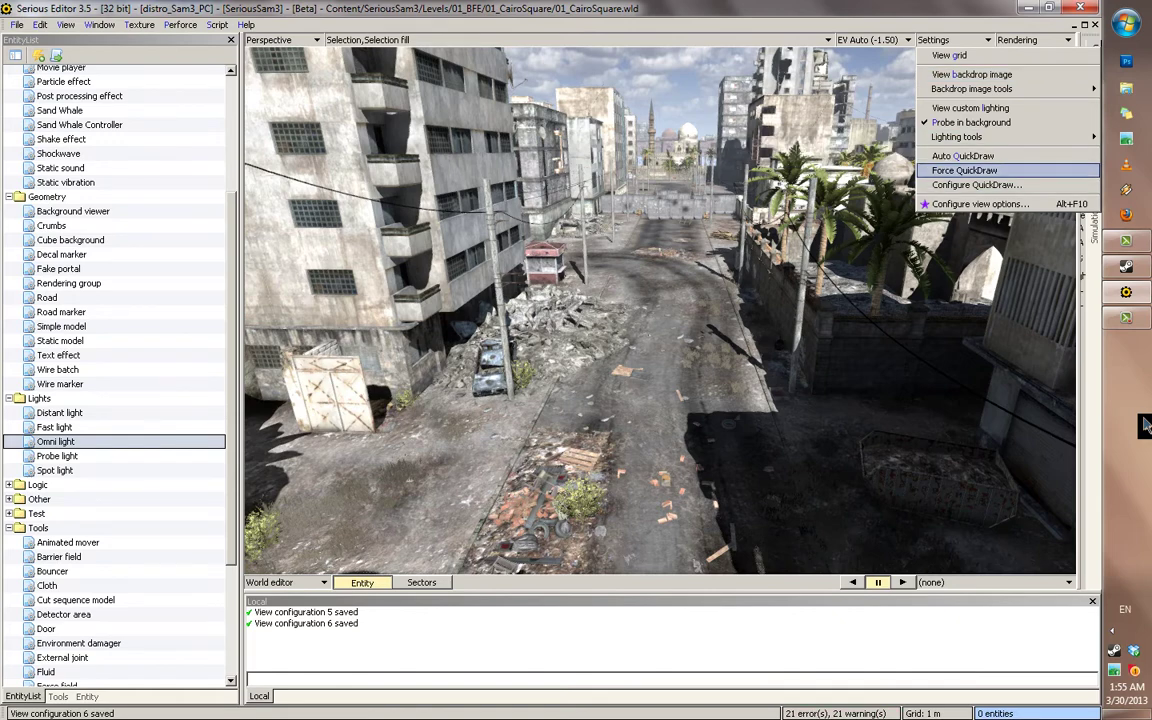
{"action": "key", "text": "Up"}
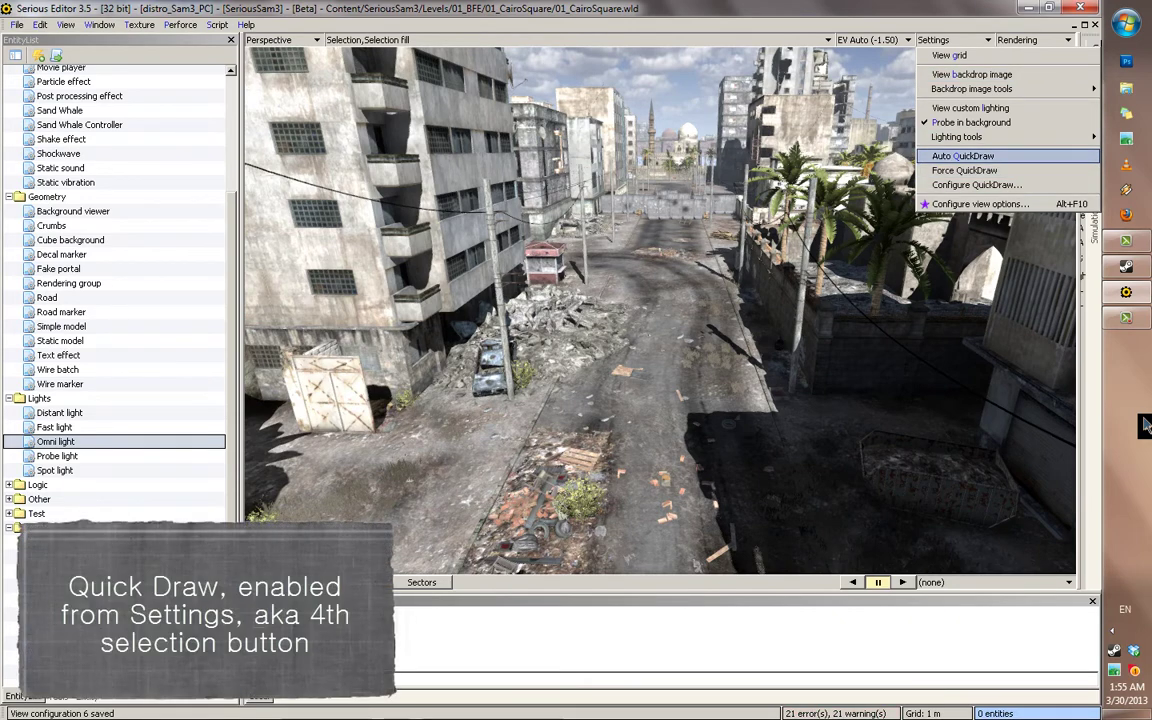
{"action": "key", "text": "Down"}
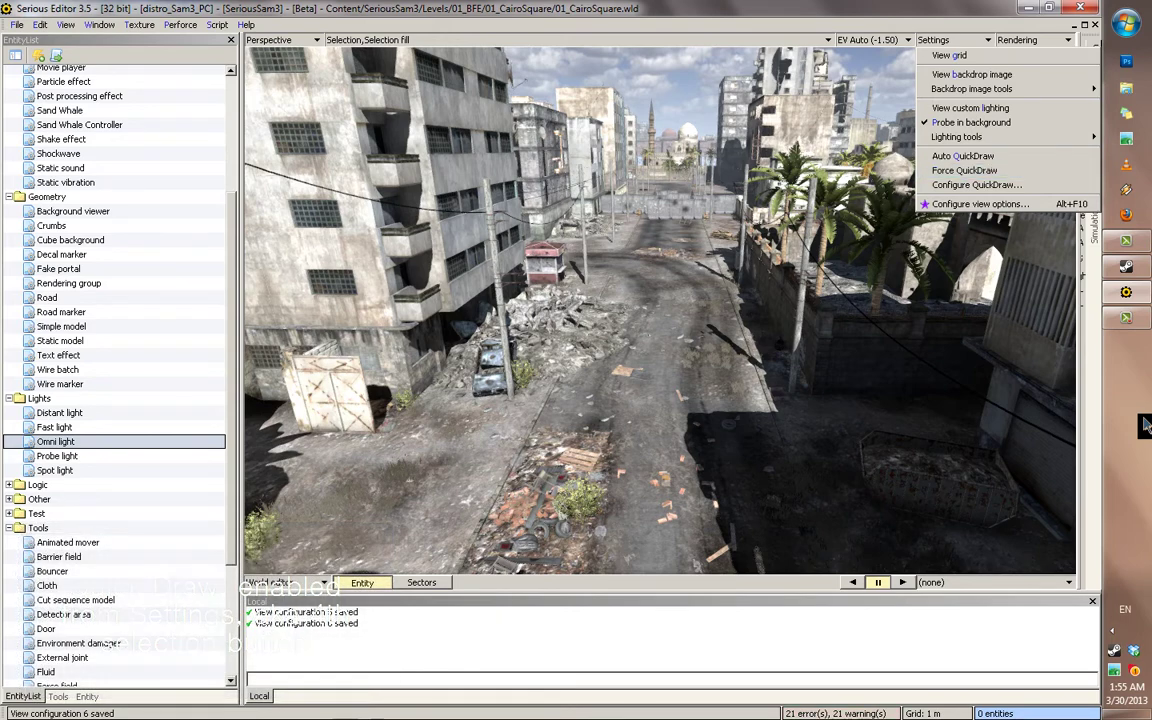
{"action": "key", "text": "Down"}
{"action": "key", "text": "Up"}
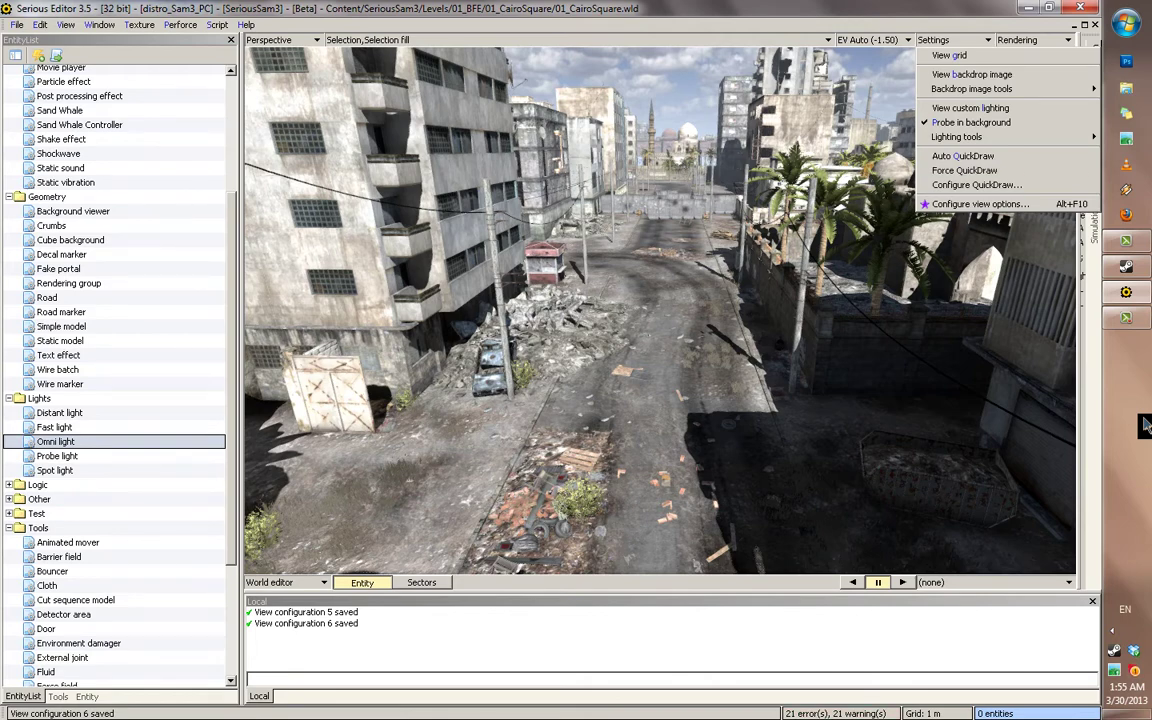
{"action": "key", "text": "Down"}
{"action": "key", "text": "Up"}
{"action": "key", "text": "Up"}
{"action": "key", "text": "Escape"}
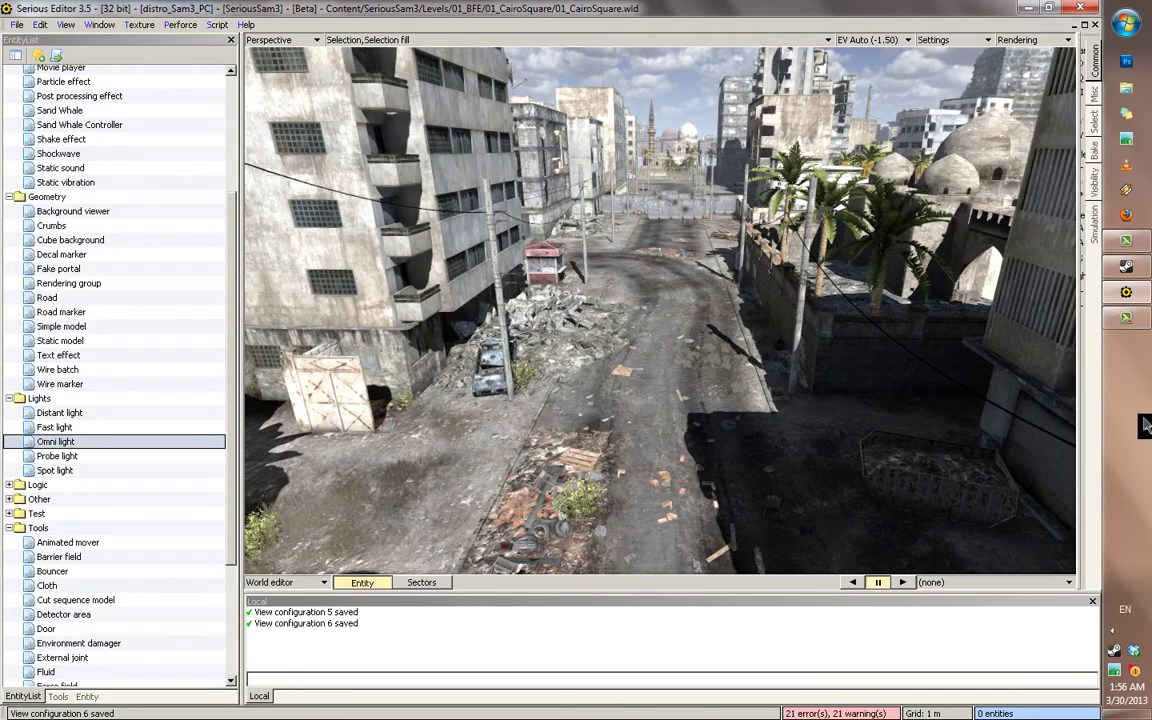
Turn Force QuickDraw on for the Perspective view of the Cairo streets and switch it back off
{"action": "middle_click_drag", "start_coordinate": [660, 310], "coordinate": [642, 200]}
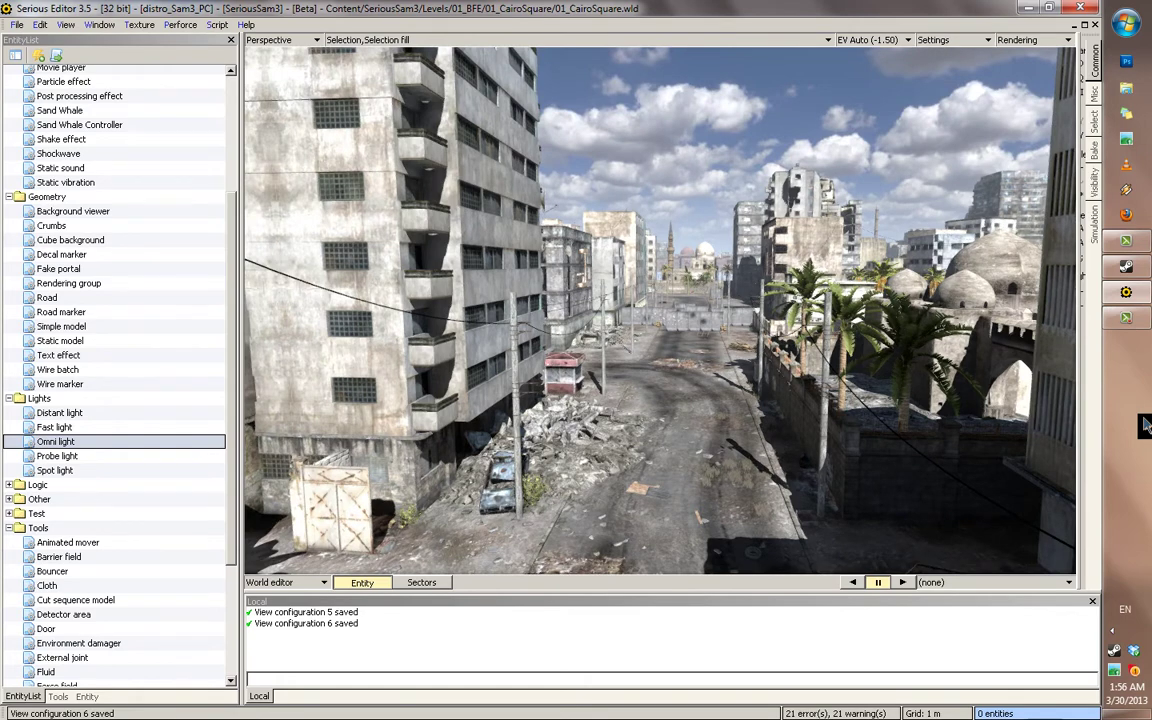
{"action": "mouse_move", "coordinate": [660, 310]}
{"action": "middle_mouse_down"}
{"action": "mouse_move", "coordinate": [800, 440]}
{"action": "mouse_move", "coordinate": [800, 350]}
{"action": "mouse_move", "coordinate": [735, 325]}
{"action": "mouse_move", "coordinate": [747, 325]}
{"action": "mouse_move", "coordinate": [715, 300]}
{"action": "middle_mouse_up"}
{"action": "scroll", "coordinate": [660, 310], "scroll_direction": "up", "scroll_amount": 4}
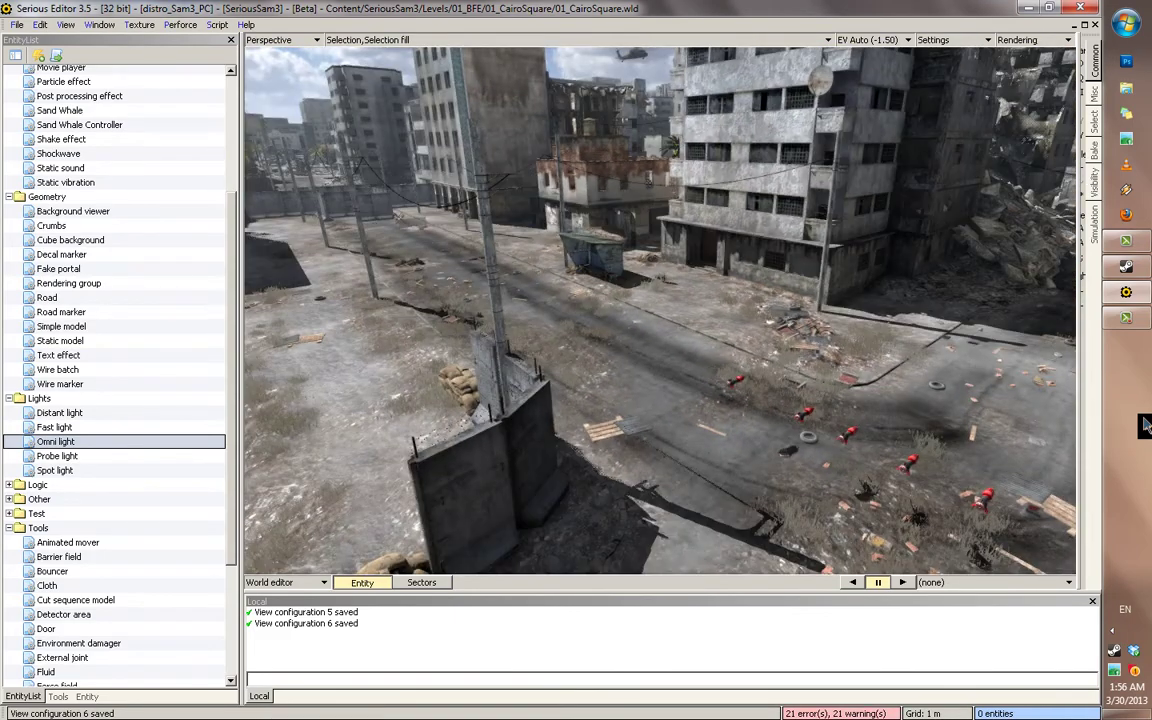
{"action": "left_click", "coordinate": [953, 40]}
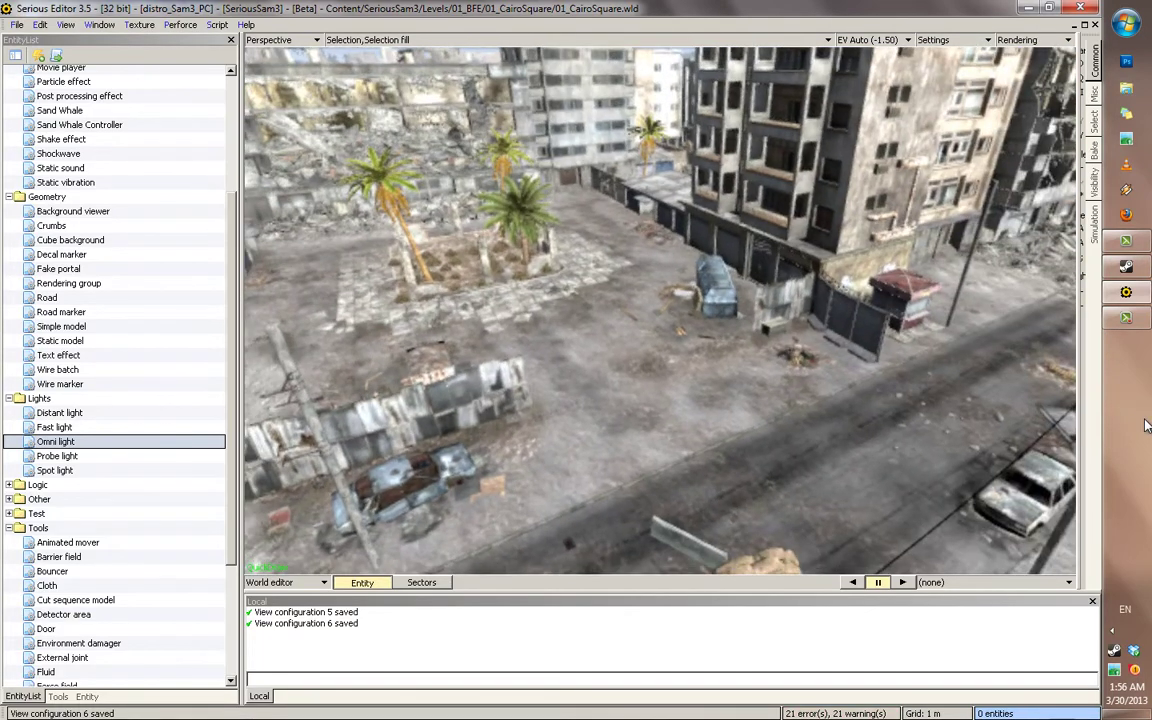
{"action": "left_click", "coordinate": [953, 40]}
{"action": "left_click", "coordinate": [964, 170]}
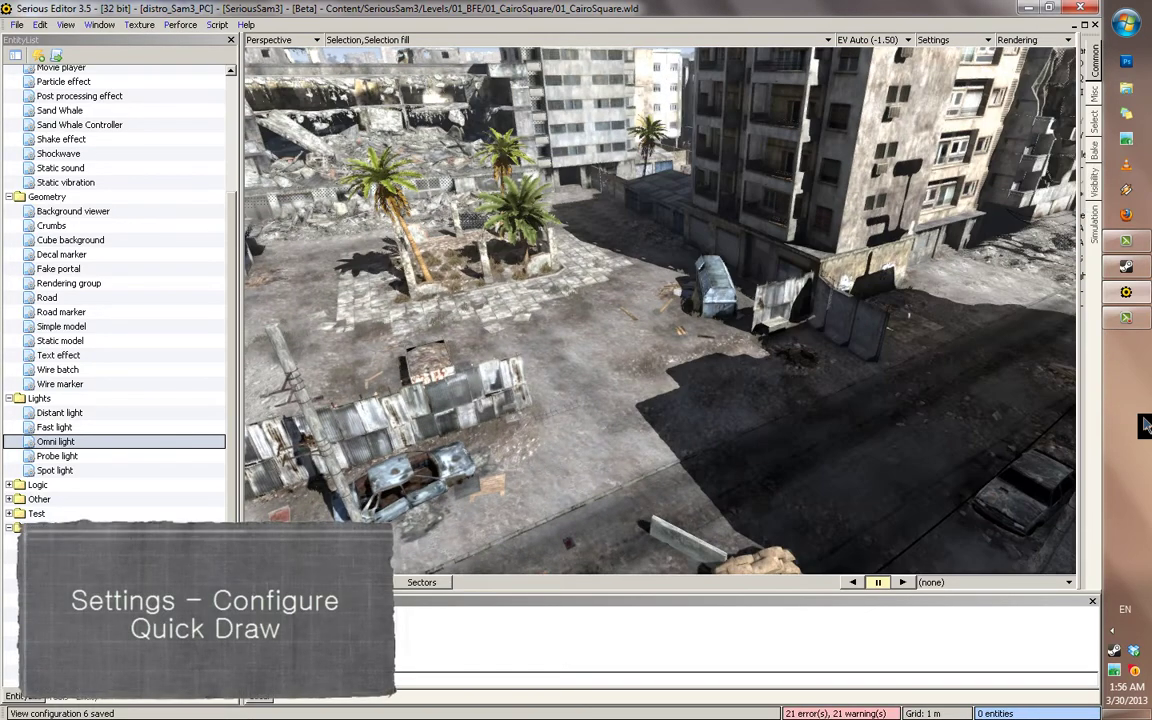
Open the QuickDraw preferences, examine the Trigger FPS and Restore time settings, and expand the Modifiers list
{"action": "left_click", "coordinate": [953, 40]}
{"action": "key", "text": "Return"}
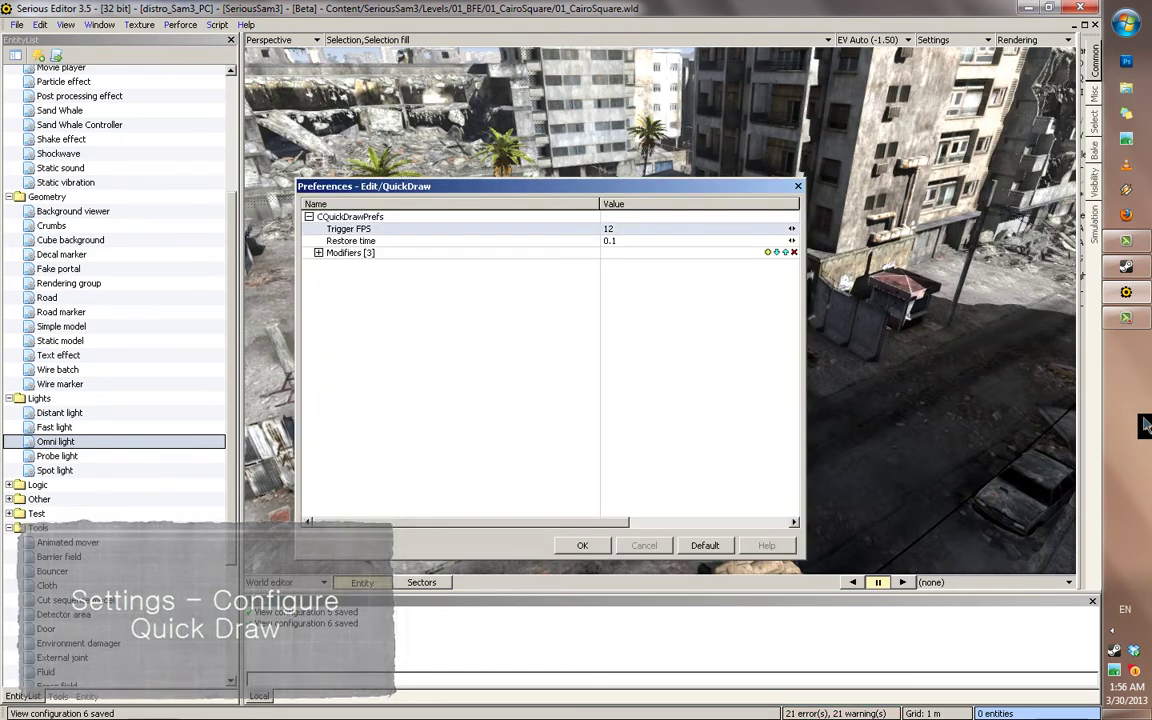
{"action": "left_click", "coordinate": [609, 229]}
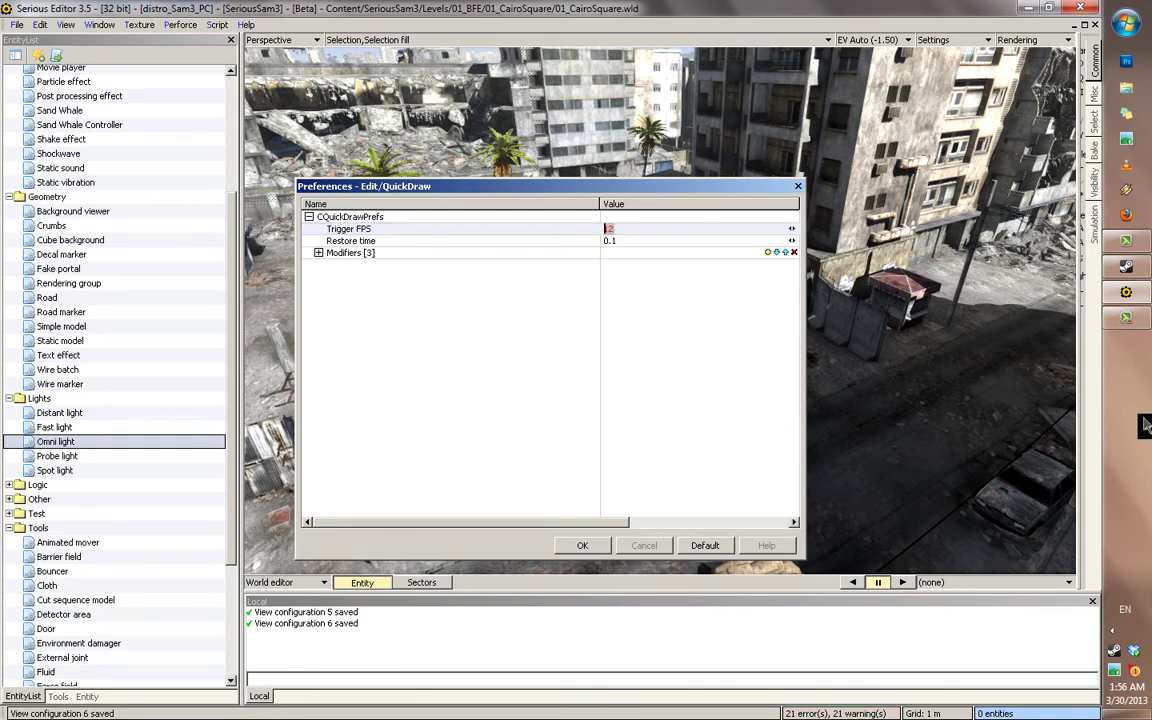
{"action": "key", "text": "Return"}
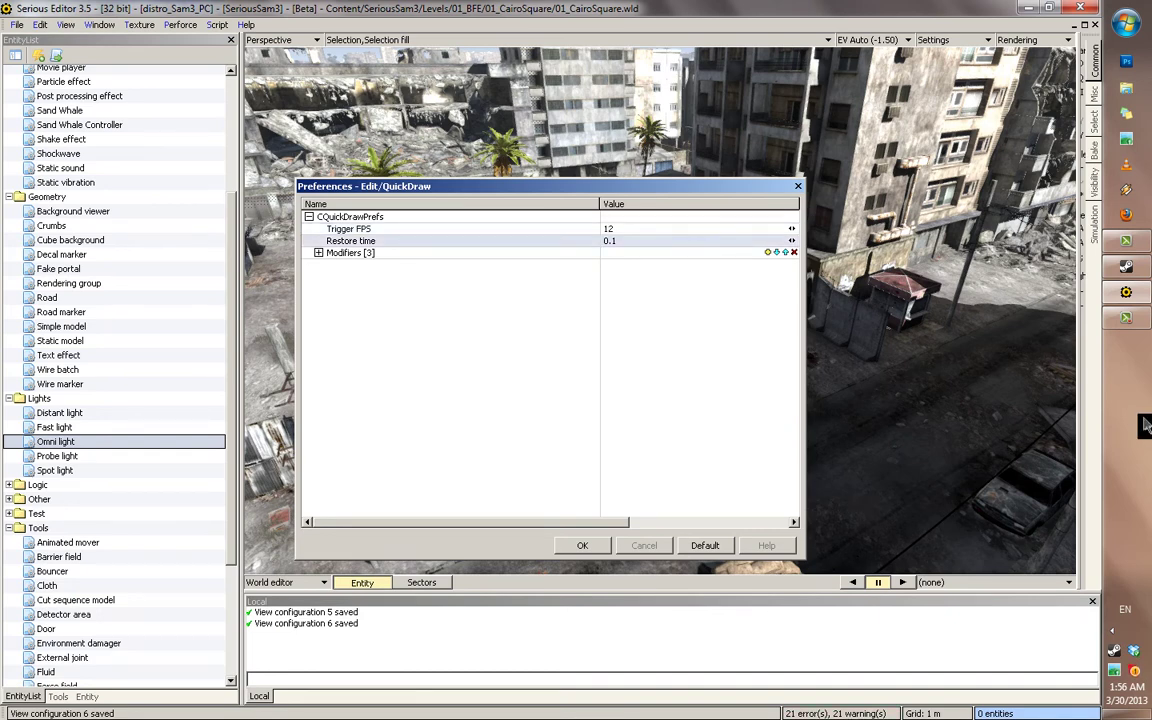
{"action": "key", "text": "Return"}
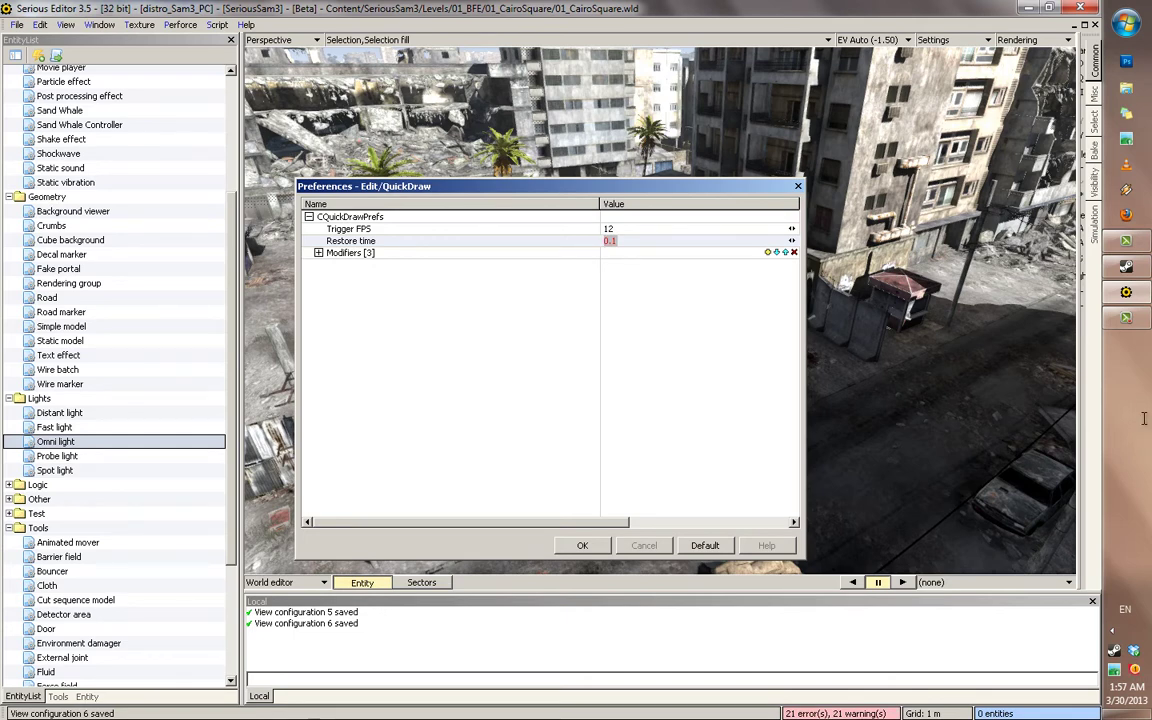
{"action": "key", "text": "Up"}
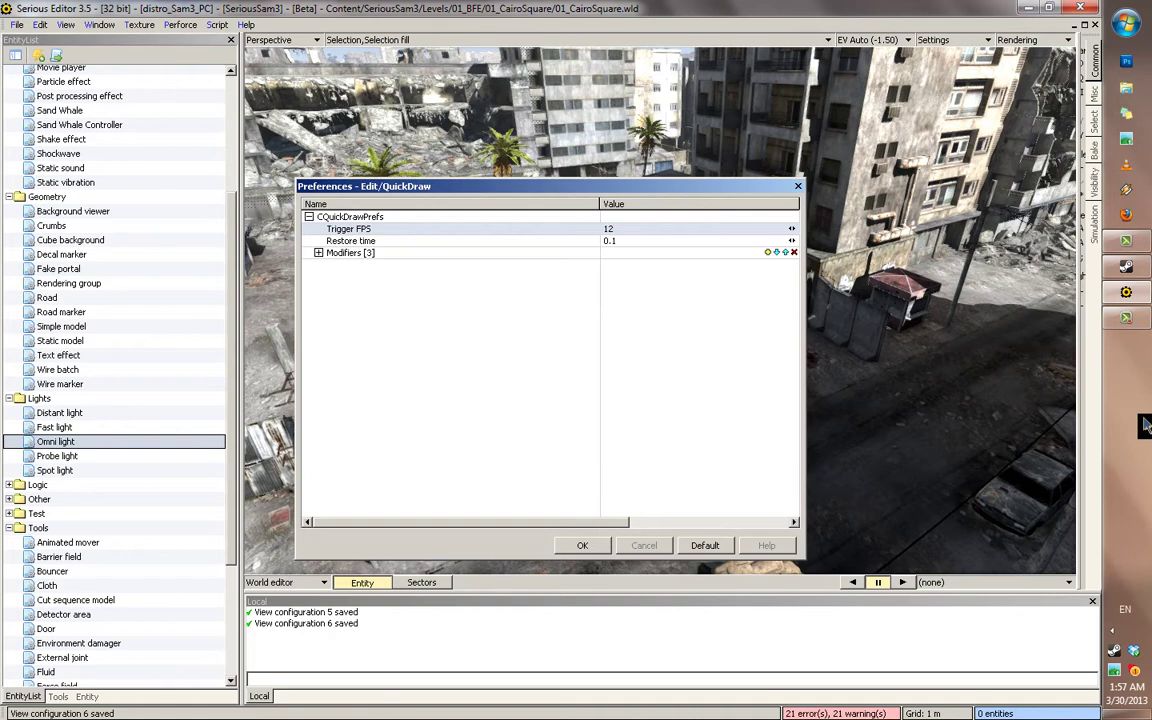
{"action": "left_click", "coordinate": [319, 253]}
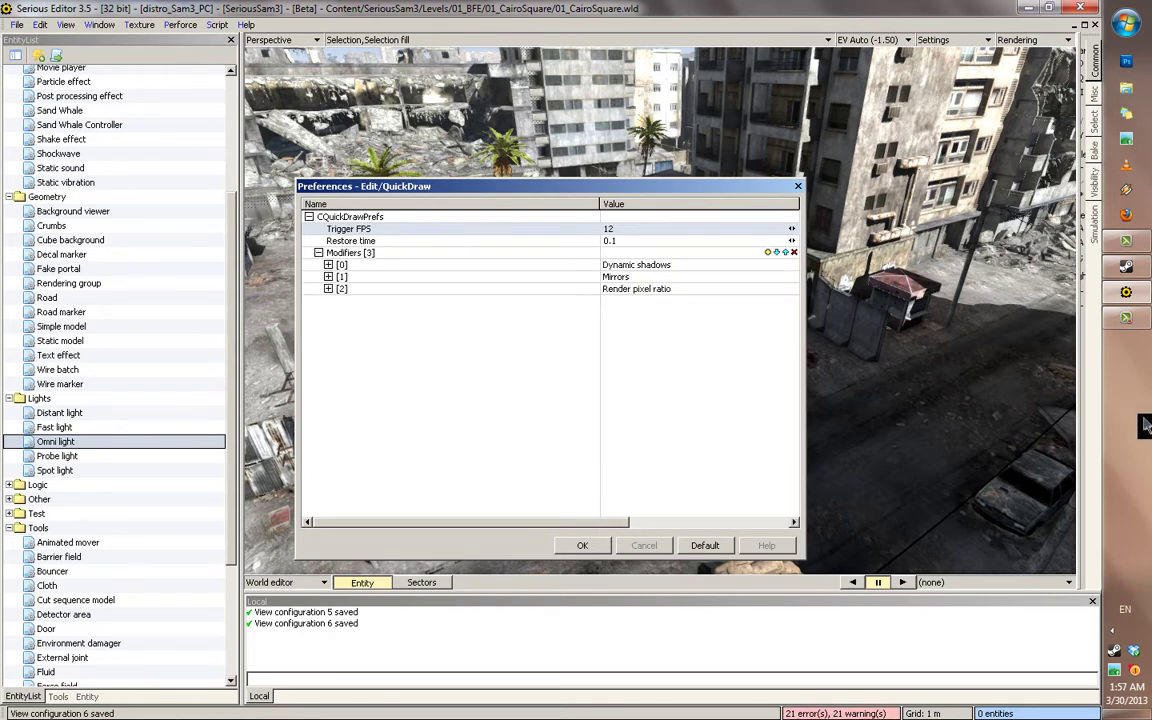
Expand the three QuickDraw modifiers and examine their Dynamic shadows, Mirrors and Render pixel ratio settings
{"action": "key", "text": "Down"}
{"action": "key", "text": "Down"}
{"action": "key", "text": "Down"}
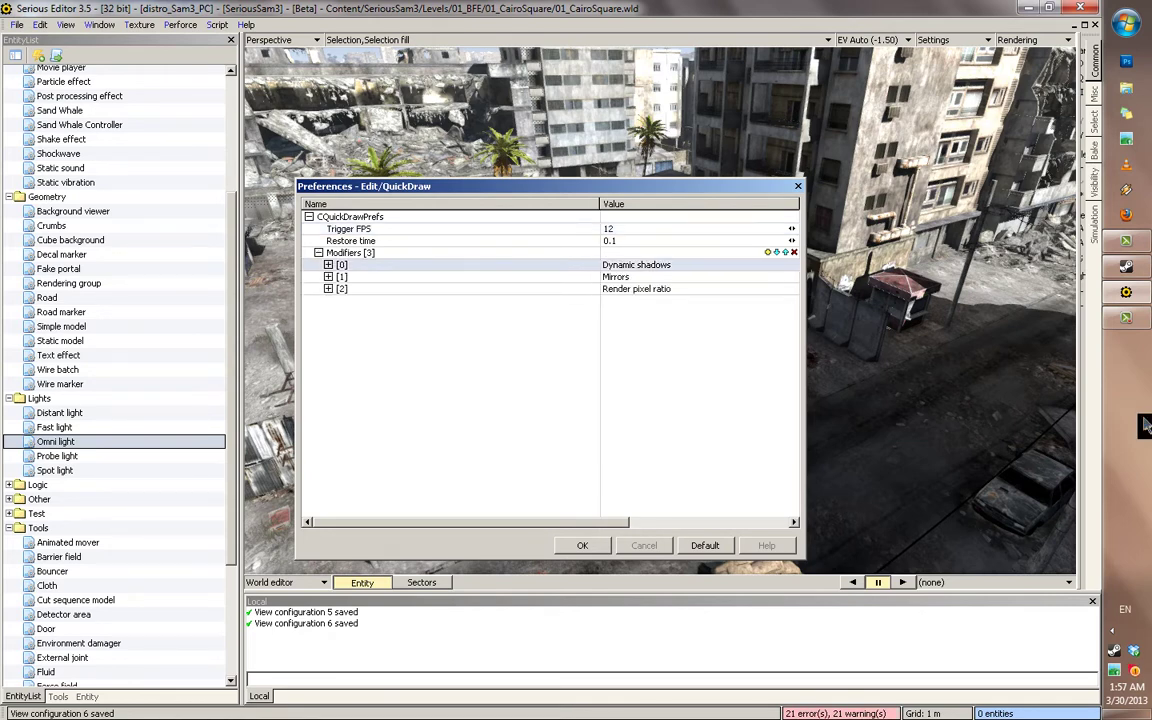
{"action": "key", "text": "Right"}
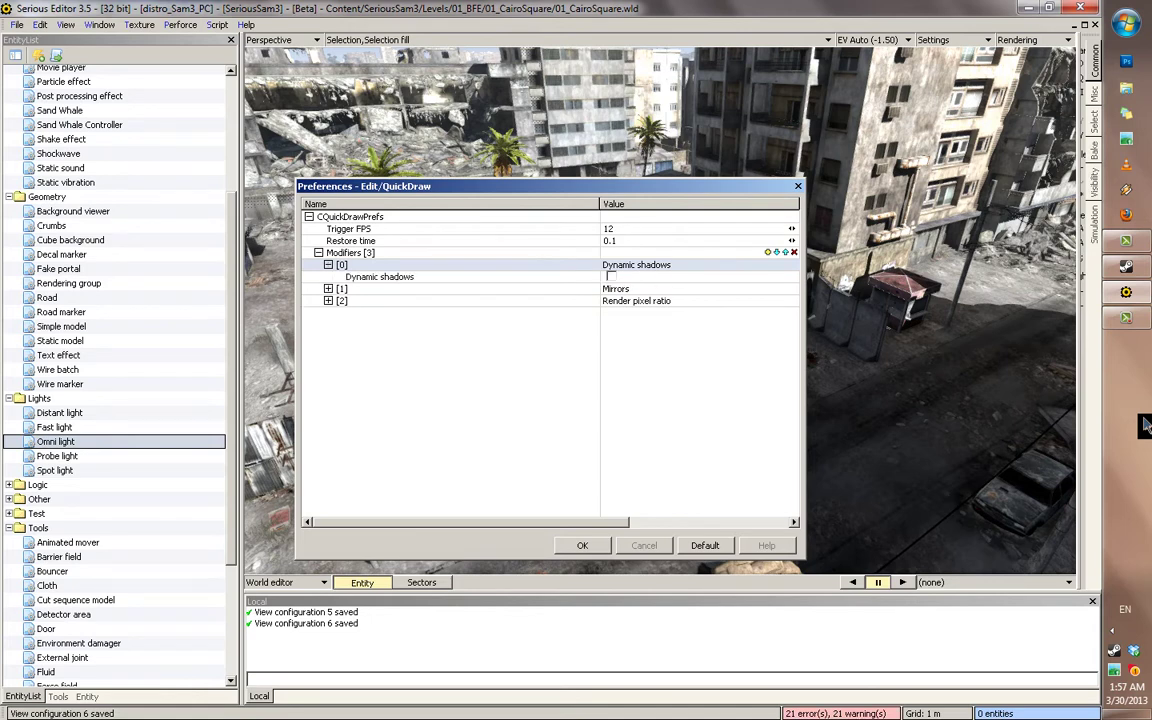
{"action": "key", "text": "Down"}
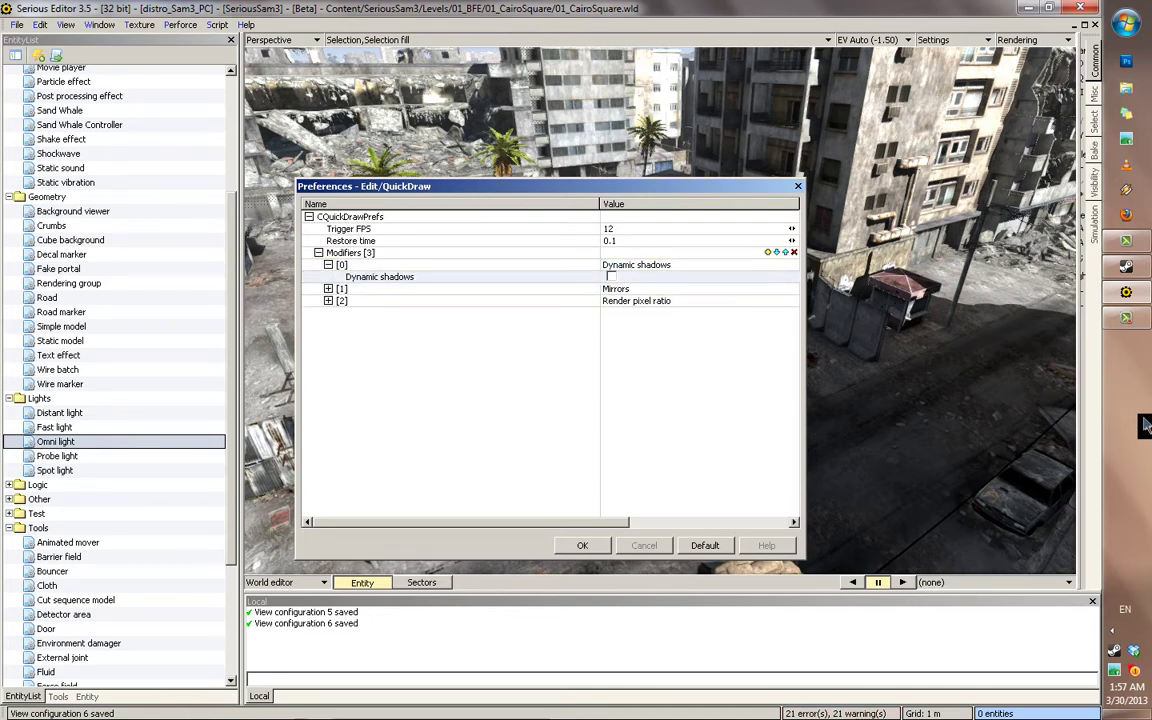
{"action": "key", "text": "space"}
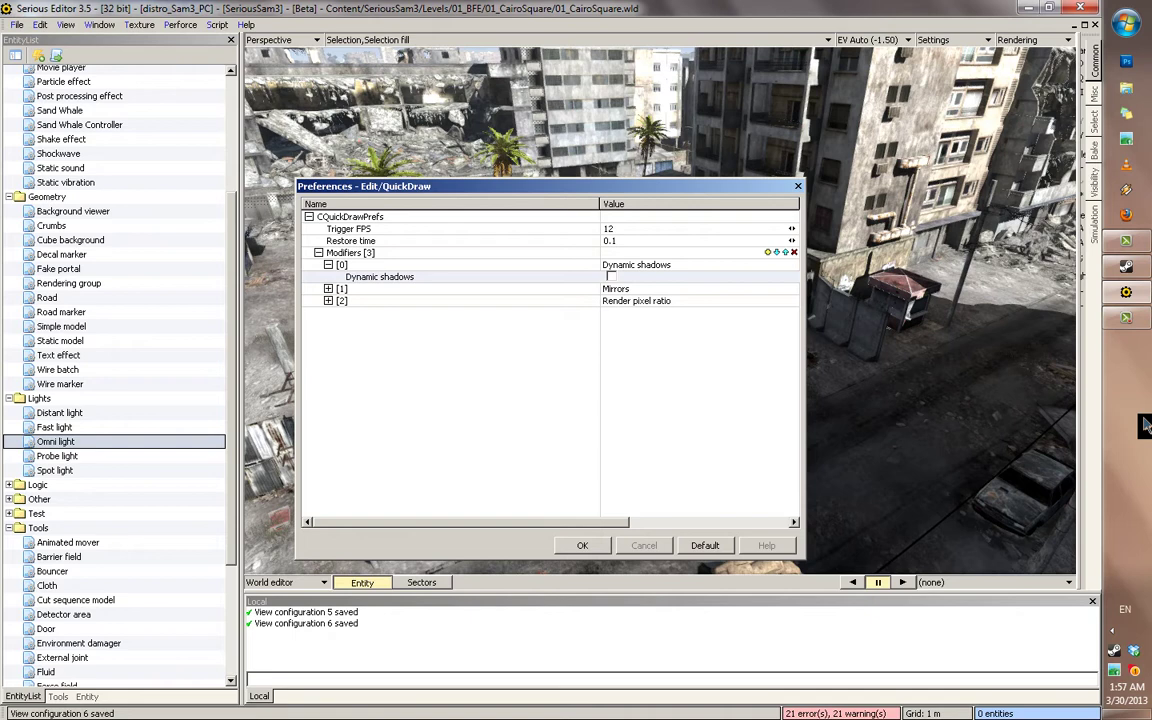
{"action": "left_click", "coordinate": [328, 289]}
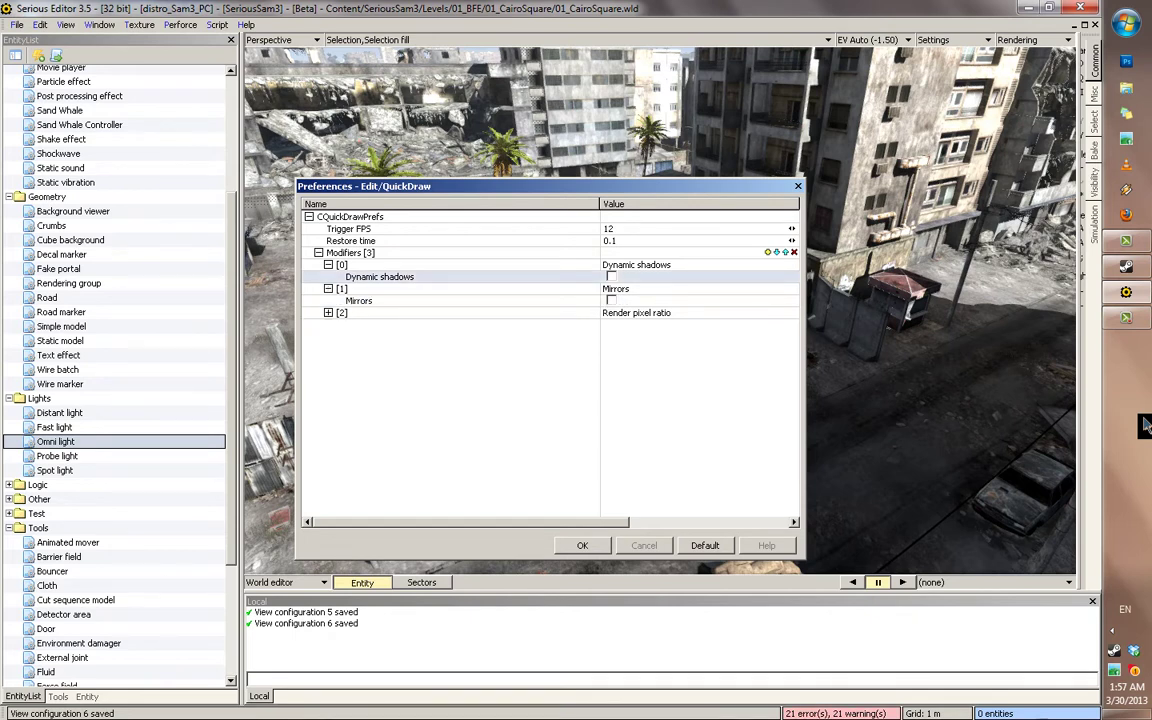
{"action": "key", "text": "Right"}
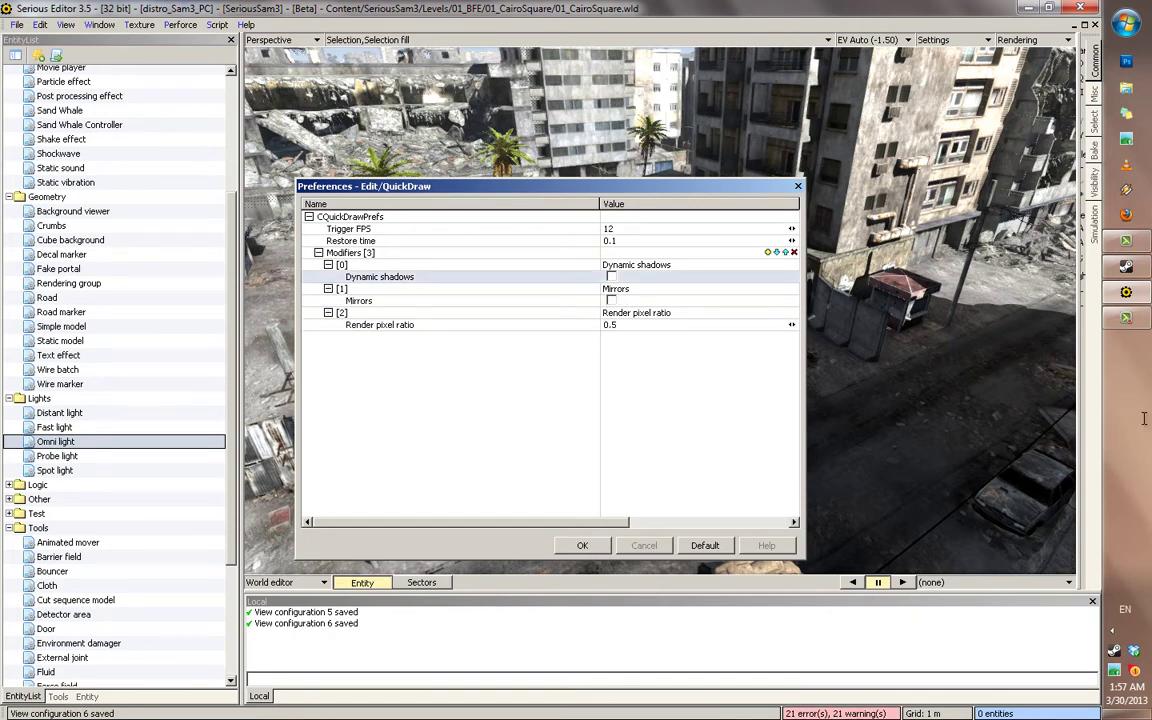
Set the QuickDraw modifier's Render pixel ratio to 0.1 and confirm the preferences
{"action": "left_click", "coordinate": [612, 325]}
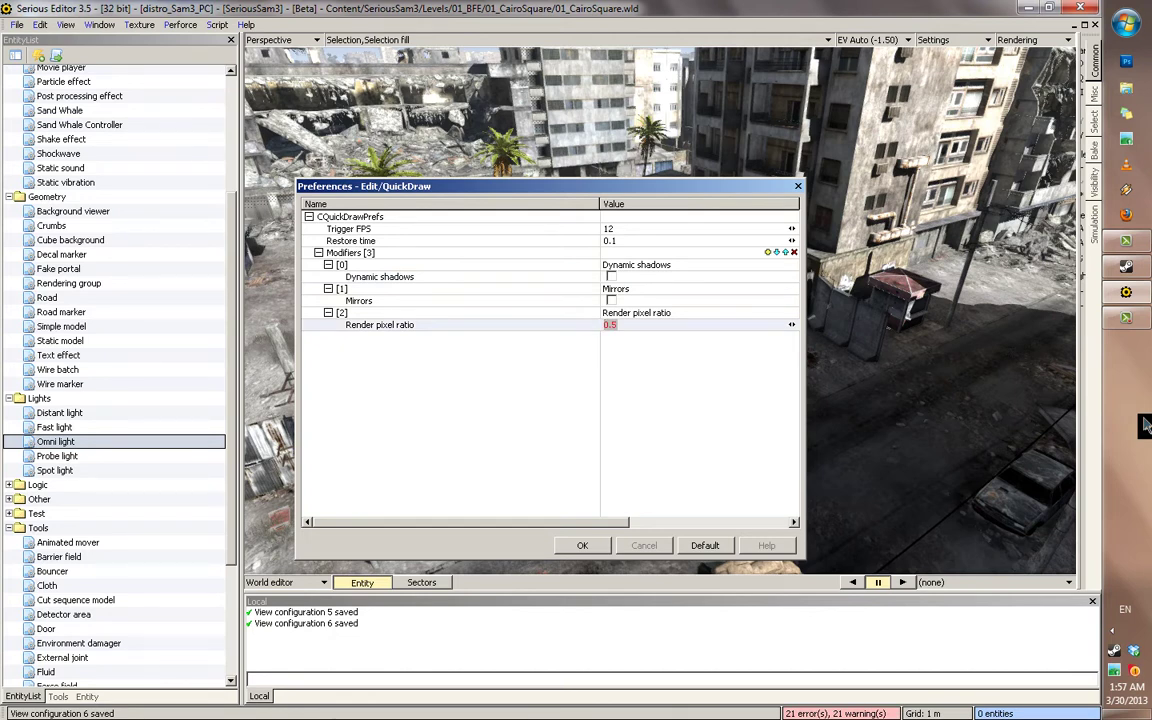
{"action": "type", "text": "0.1"}
{"action": "key", "text": "Return"}
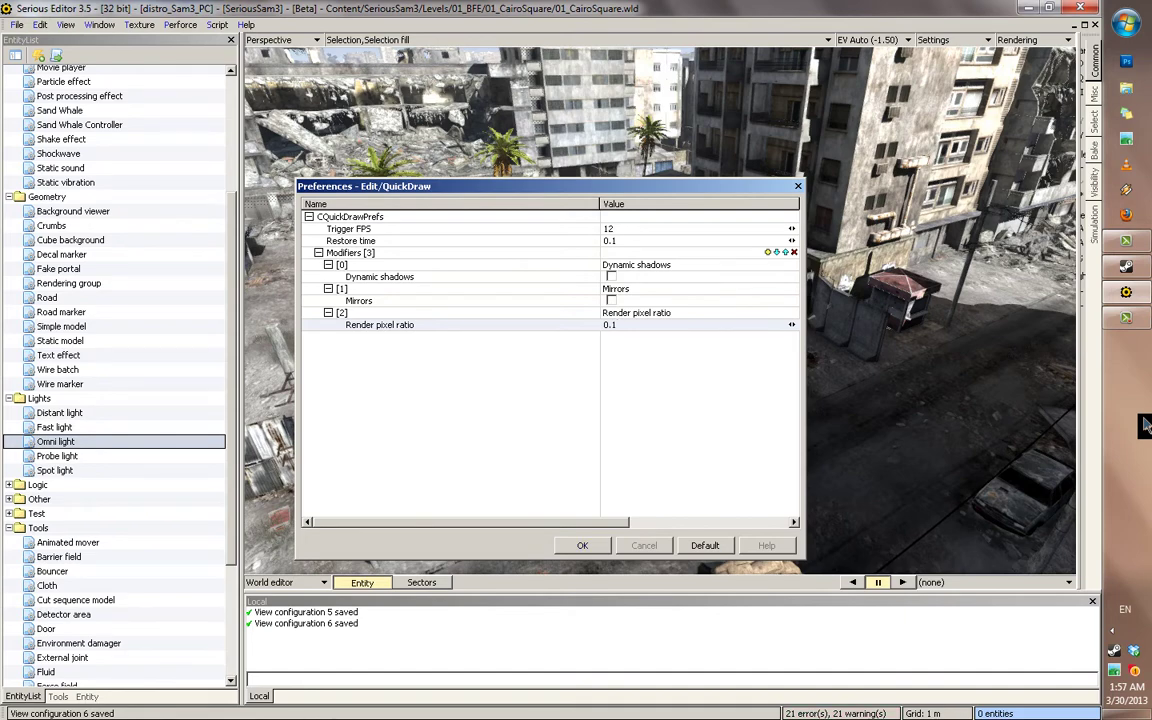
{"action": "key", "text": "Return"}
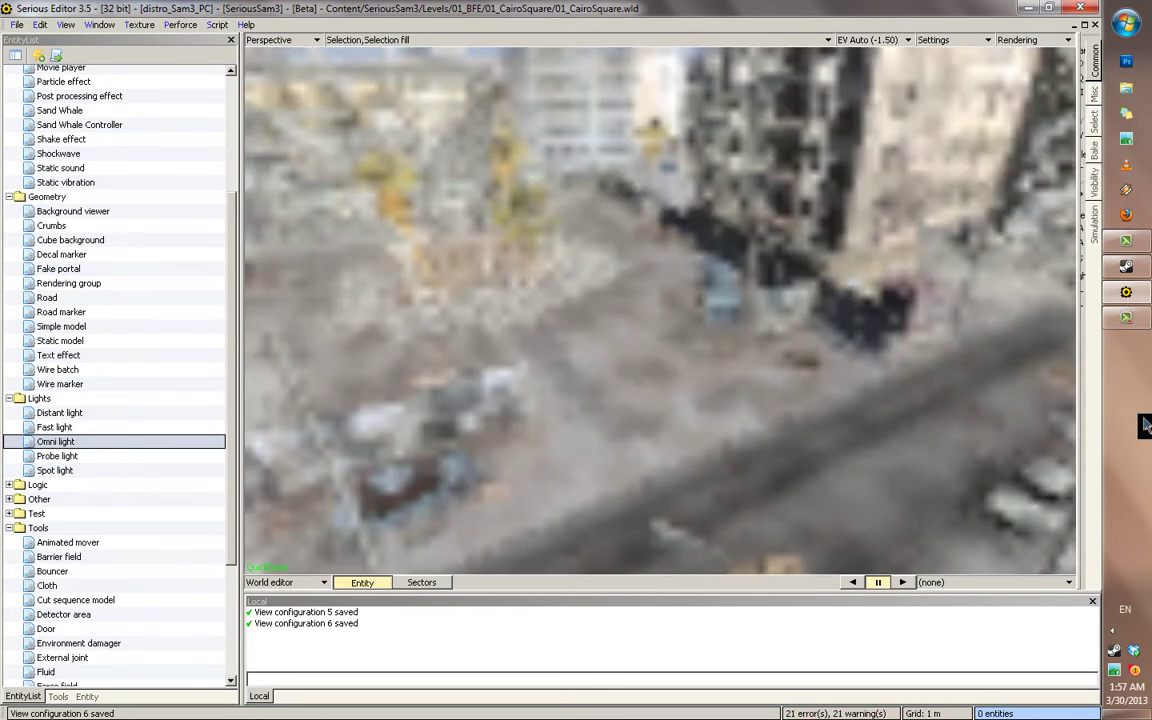
Turn Force QuickDraw on for the Perspective view of the Cairo square
{"action": "left_click", "coordinate": [952, 40]}
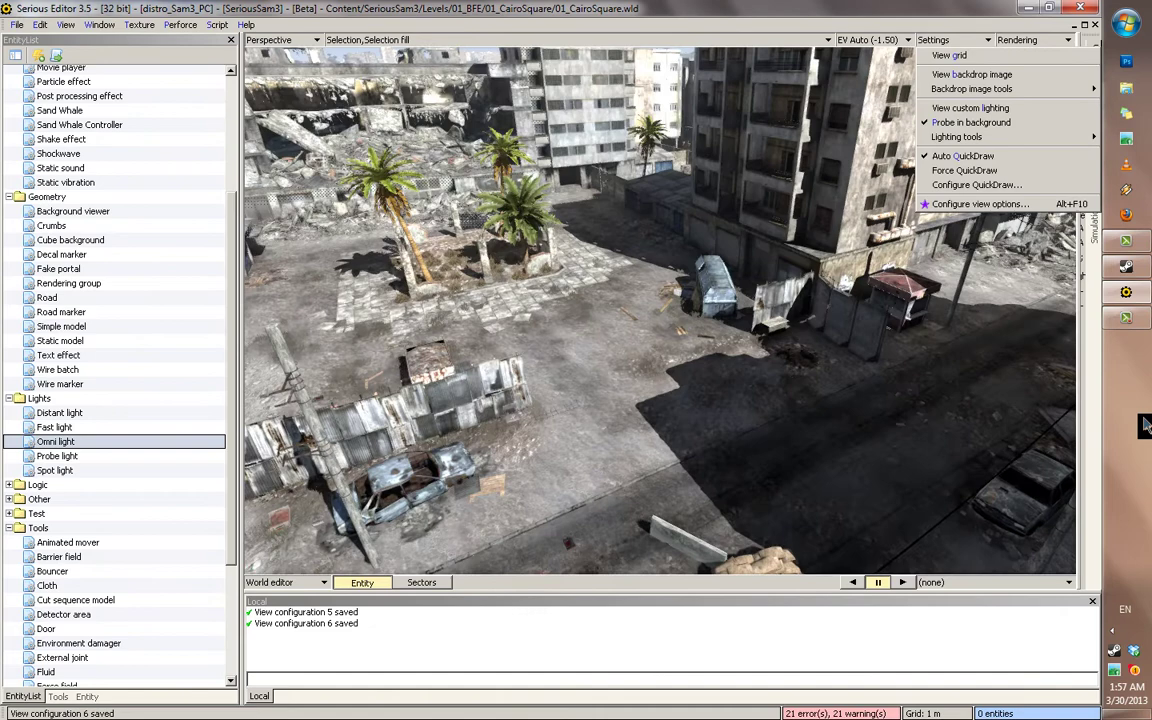
{"action": "key", "text": "Return"}
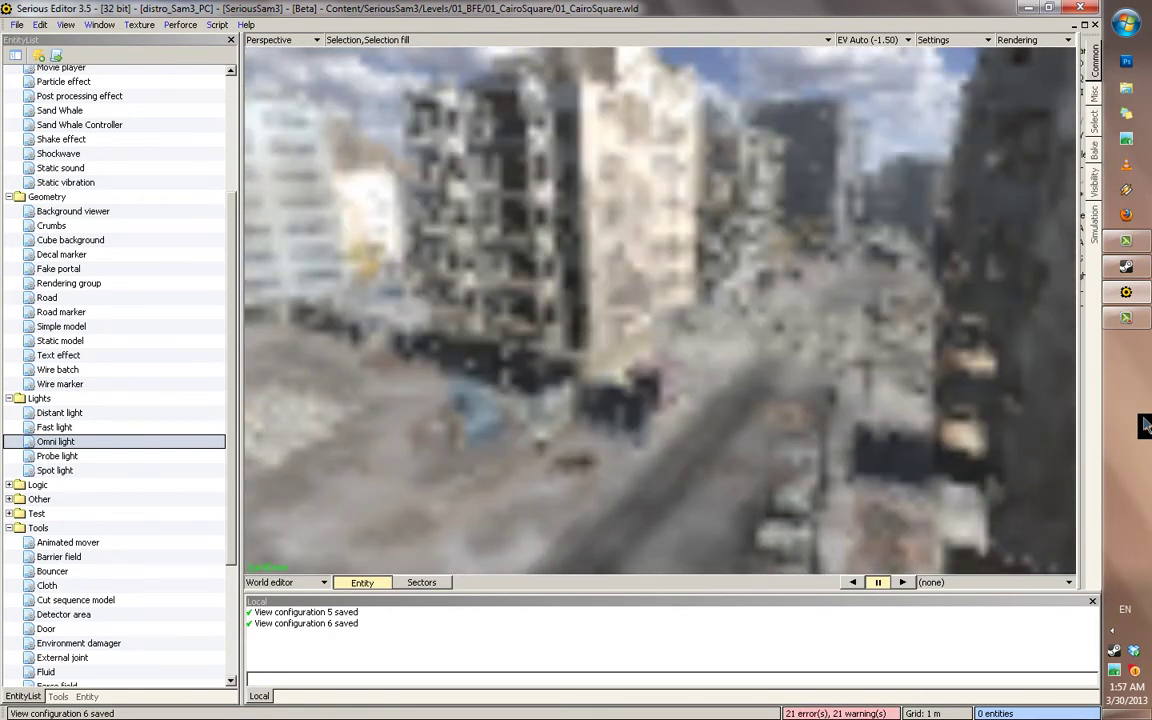
{"action": "left_click", "coordinate": [952, 40]}
{"action": "key", "text": "Return"}
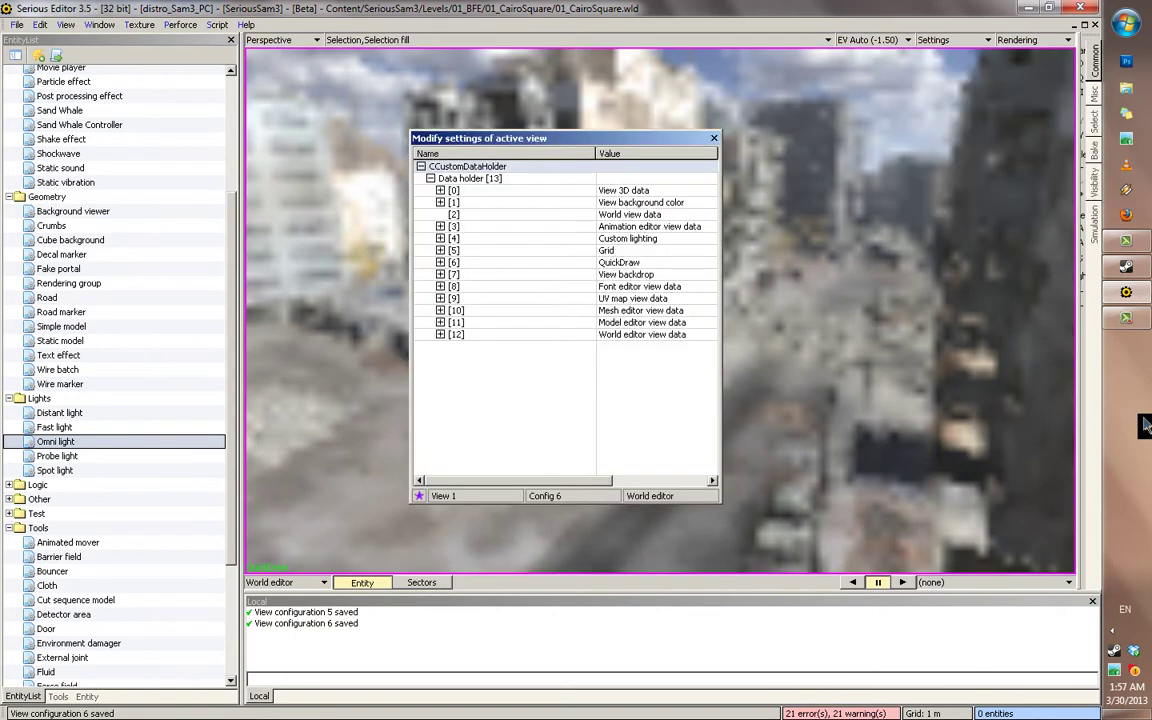
{"action": "key", "text": "Escape"}
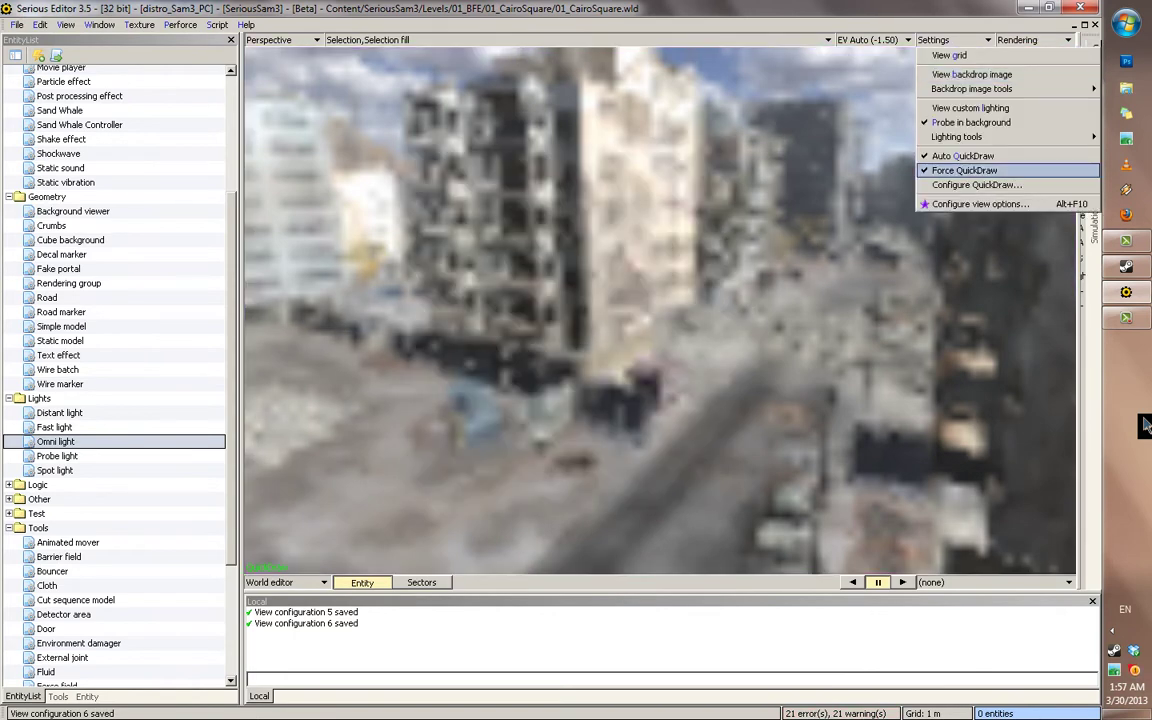
Reopen the QuickDraw preferences, set the Render pixel ratio modifier to 0.5 and confirm
{"action": "key", "text": "Down"}
{"action": "key", "text": "Return"}
{"action": "key", "text": "Down"}
{"action": "key", "text": "Down"}
{"action": "key", "text": "Down"}
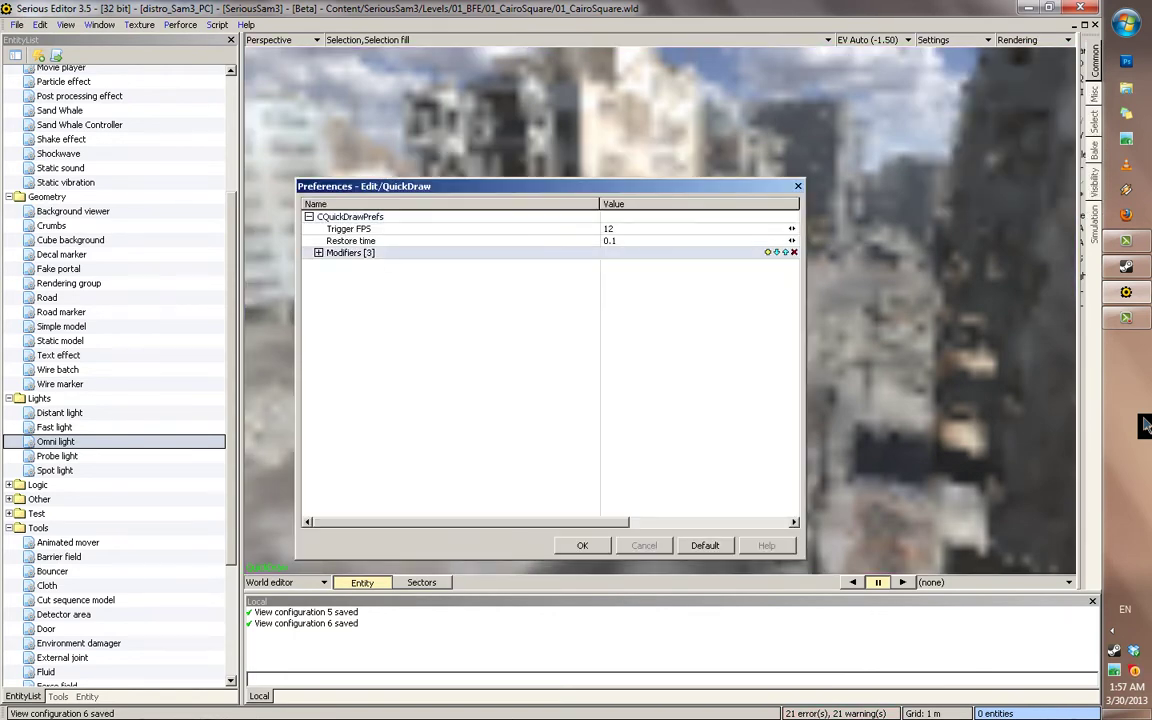
{"action": "key", "text": "Right"}
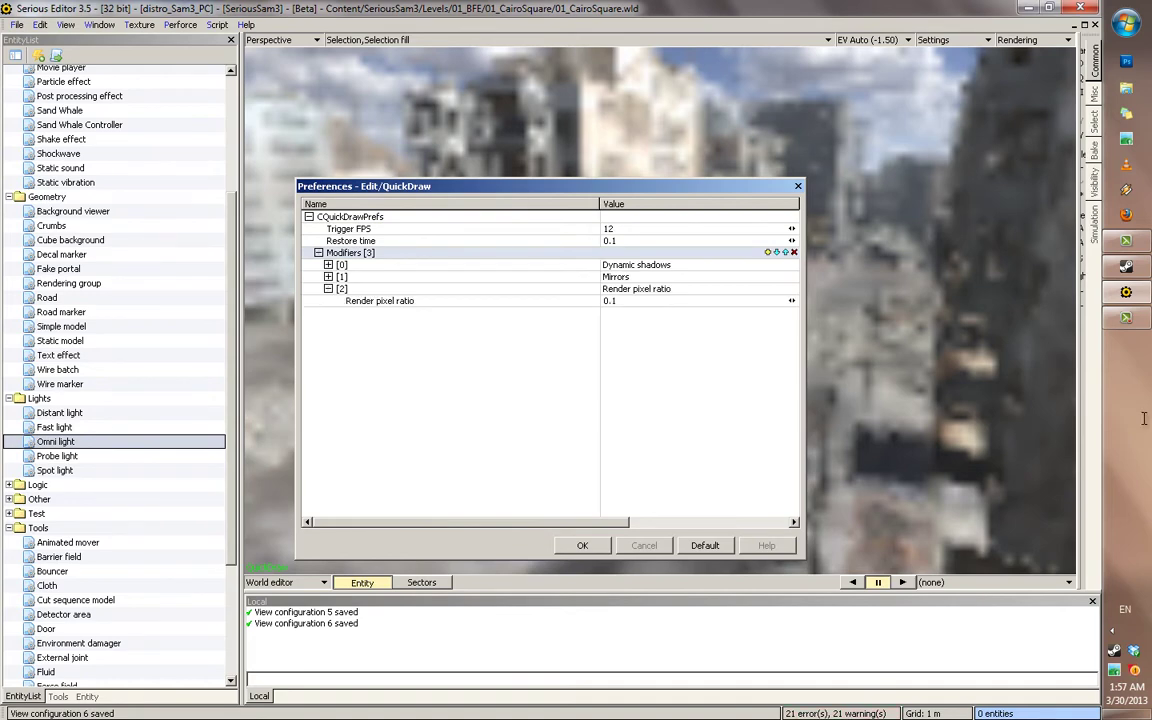
{"action": "key", "text": "End"}
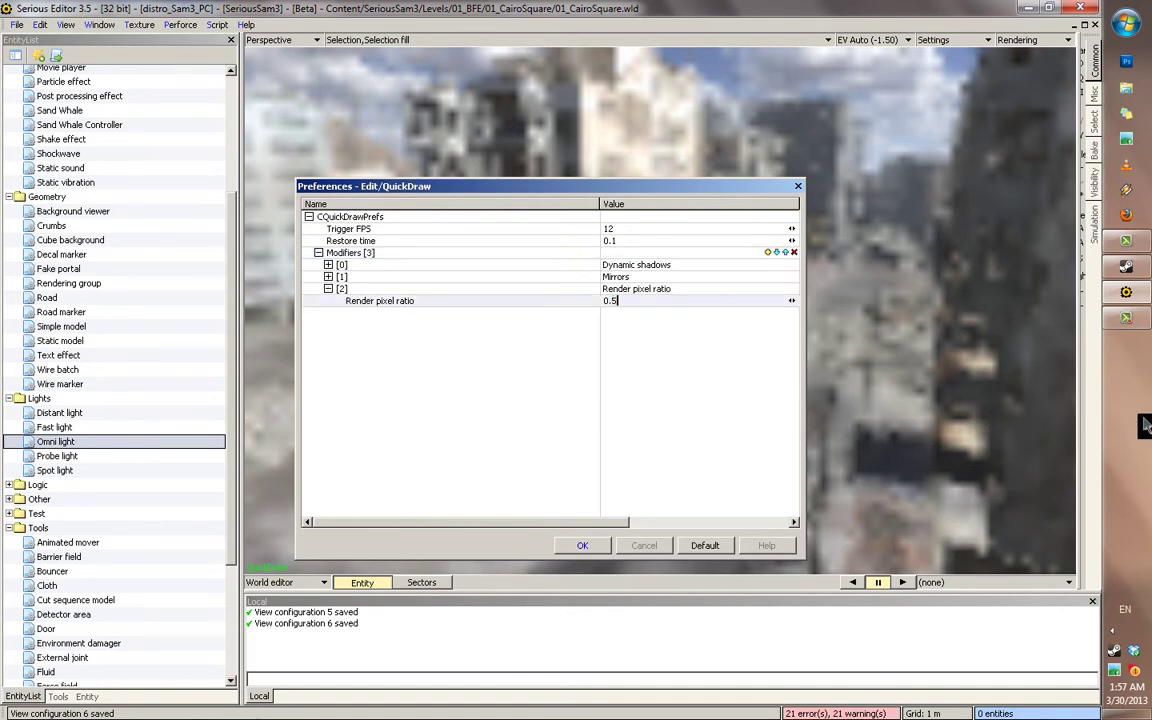
{"action": "key", "text": "Return"}
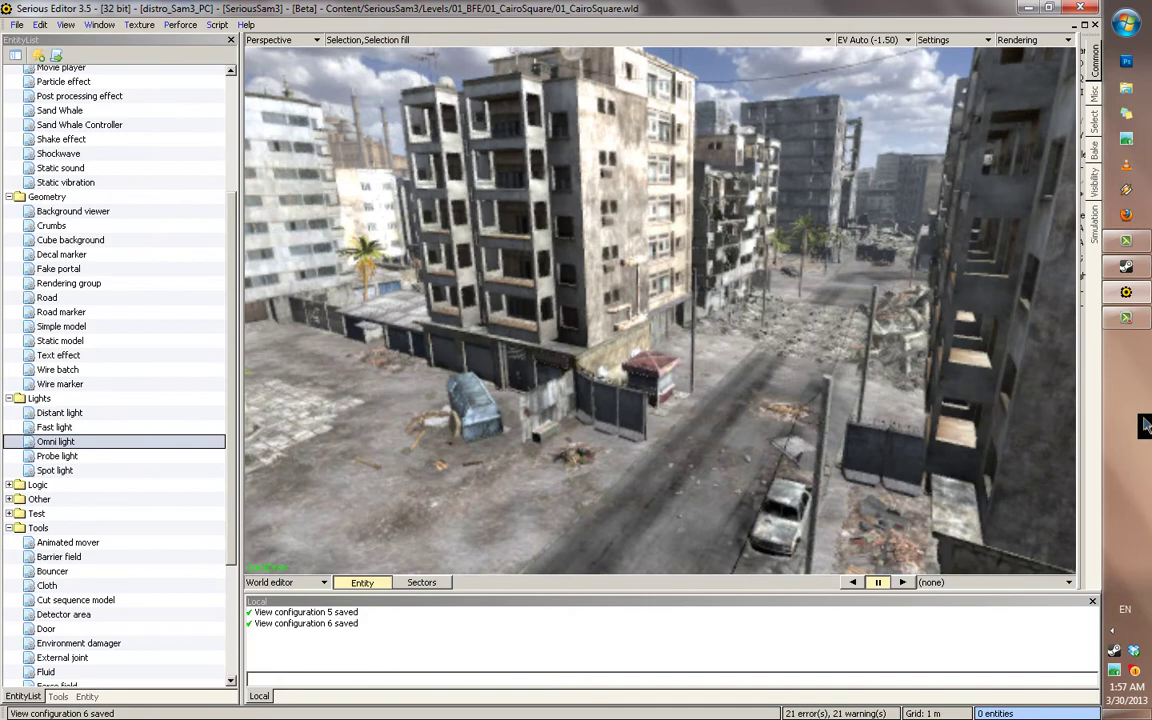
Check the selection display under QuickDraw on the apartment block's garage-level base, clear the selection and look around the square
{"action": "left_click", "coordinate": [500, 359]}
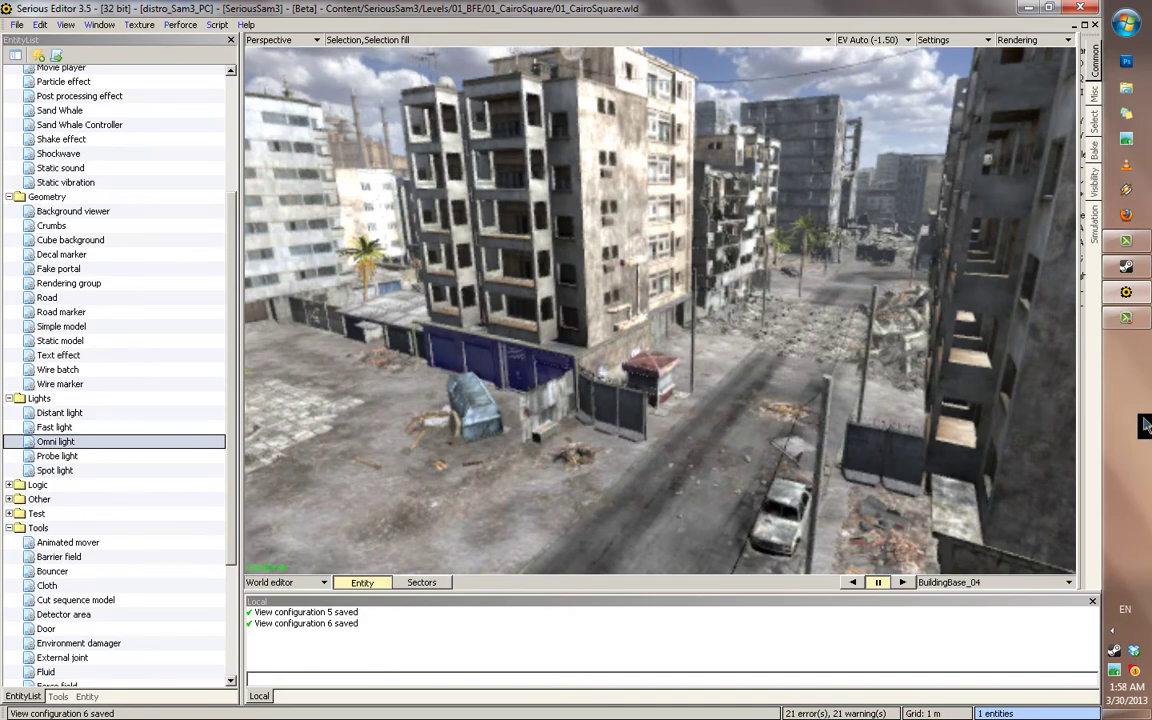
{"action": "key", "text": "Escape"}
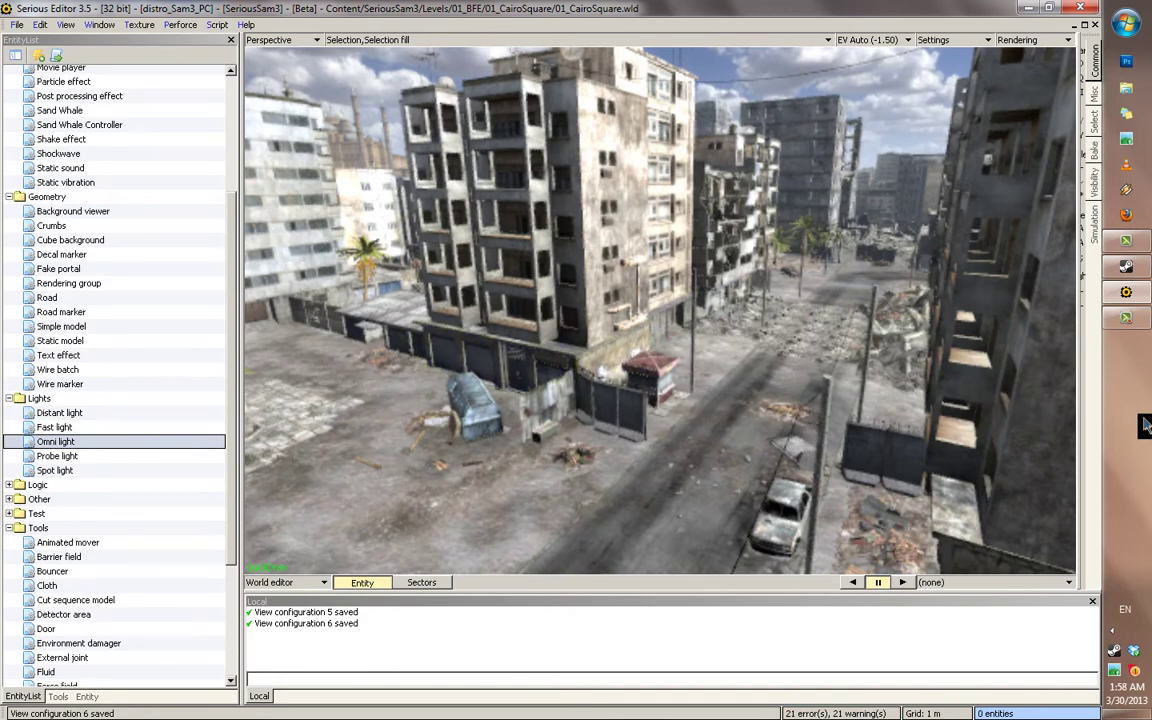
{"action": "mouse_move", "coordinate": [560, 310]}
{"action": "middle_mouse_down"}
{"action": "mouse_move", "coordinate": [800, 350]}
{"action": "mouse_move", "coordinate": [790, 310]}
{"action": "middle_mouse_up"}
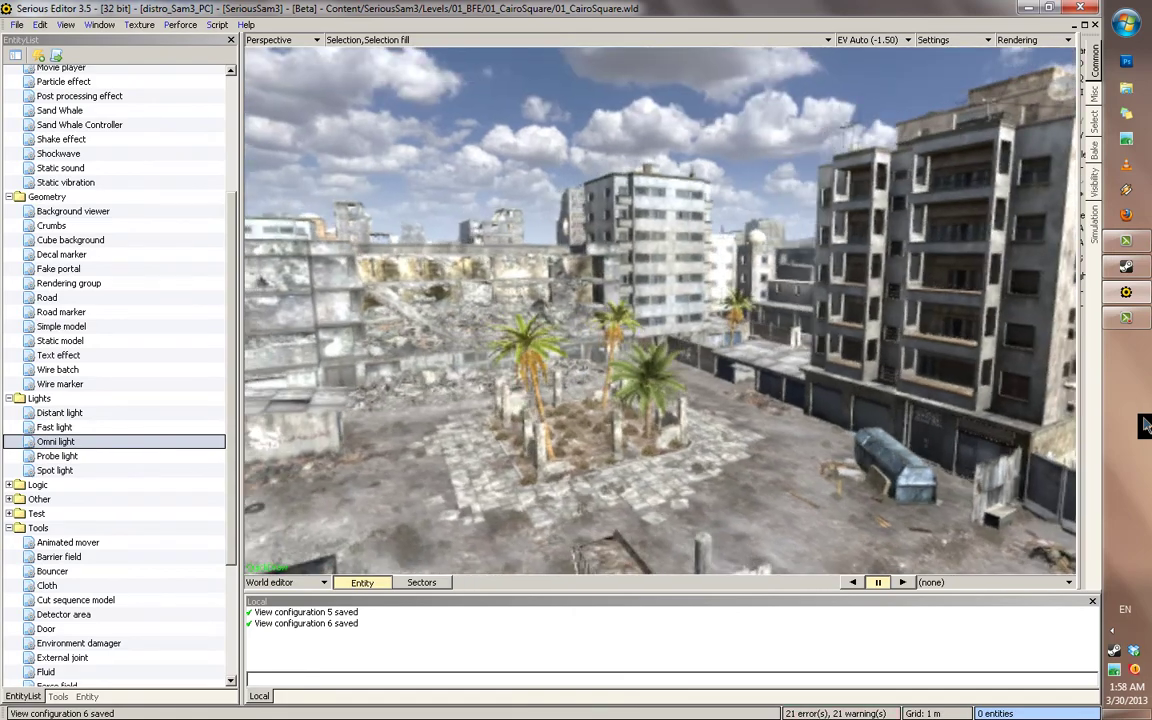
{"action": "key", "text": "6"}
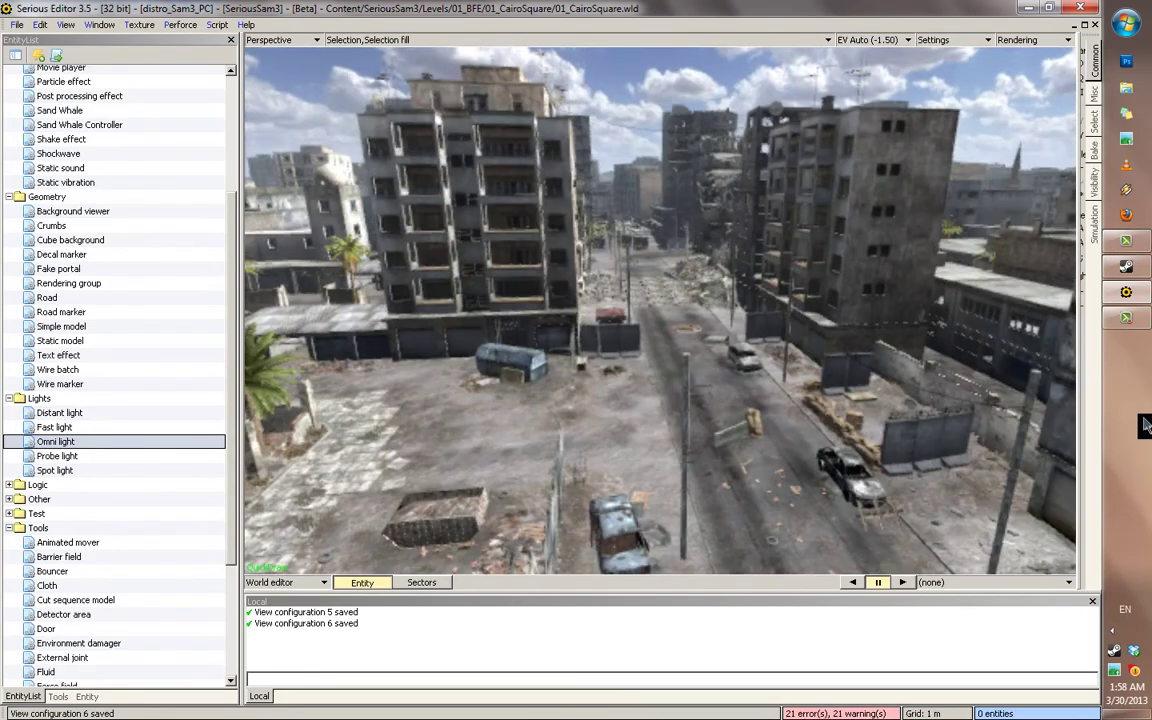
Open the QuickDraw preferences, expand the Modifiers list and add a World render mode modifier
{"action": "left_click", "coordinate": [952, 40]}
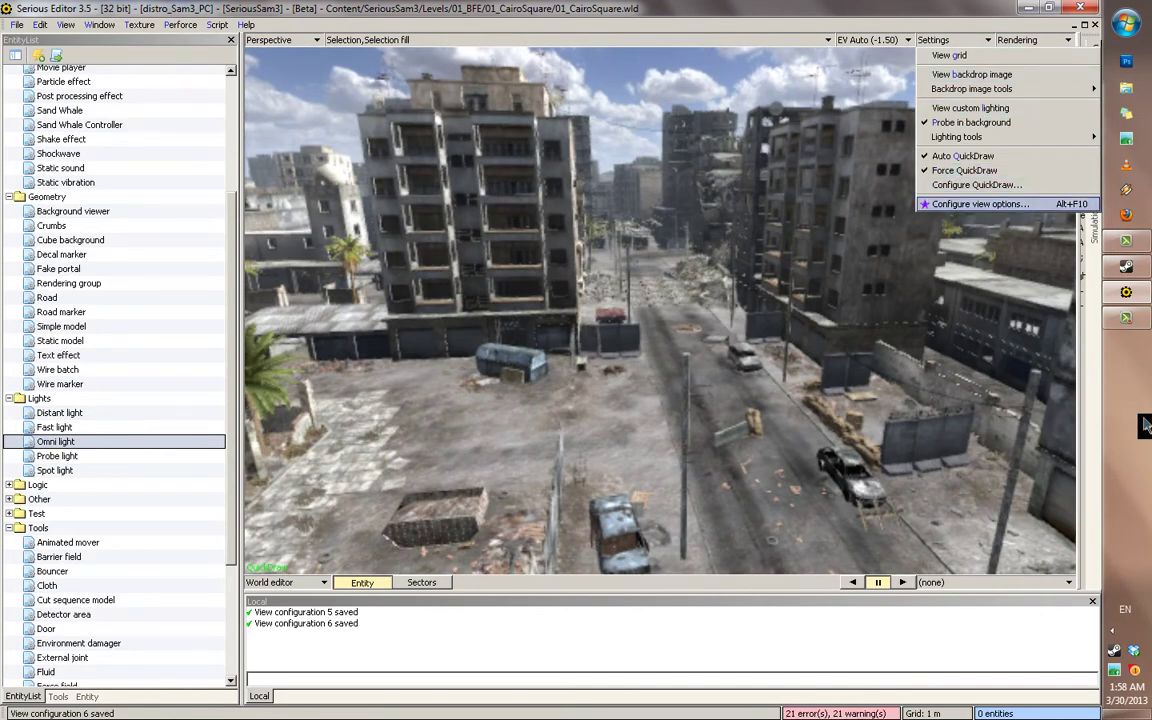
{"action": "left_click", "coordinate": [978, 185]}
{"action": "left_click", "coordinate": [769, 253]}
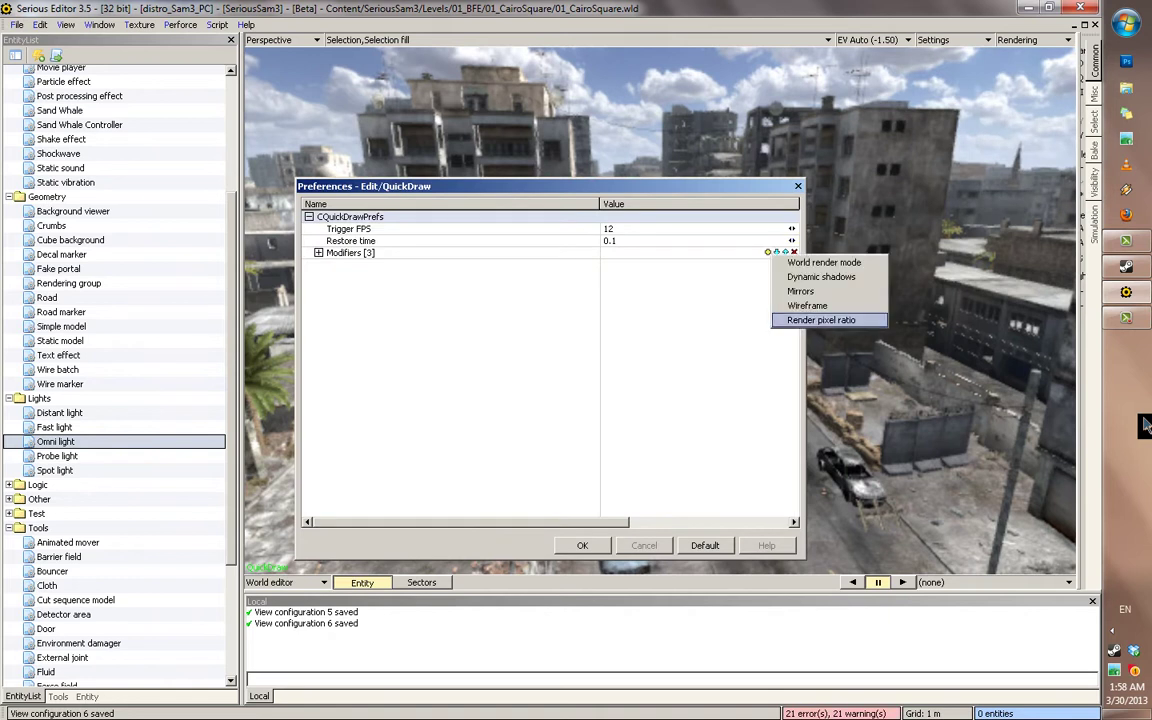
{"action": "key", "text": "Up"}
{"action": "key", "text": "Up"}
{"action": "key", "text": "Up"}
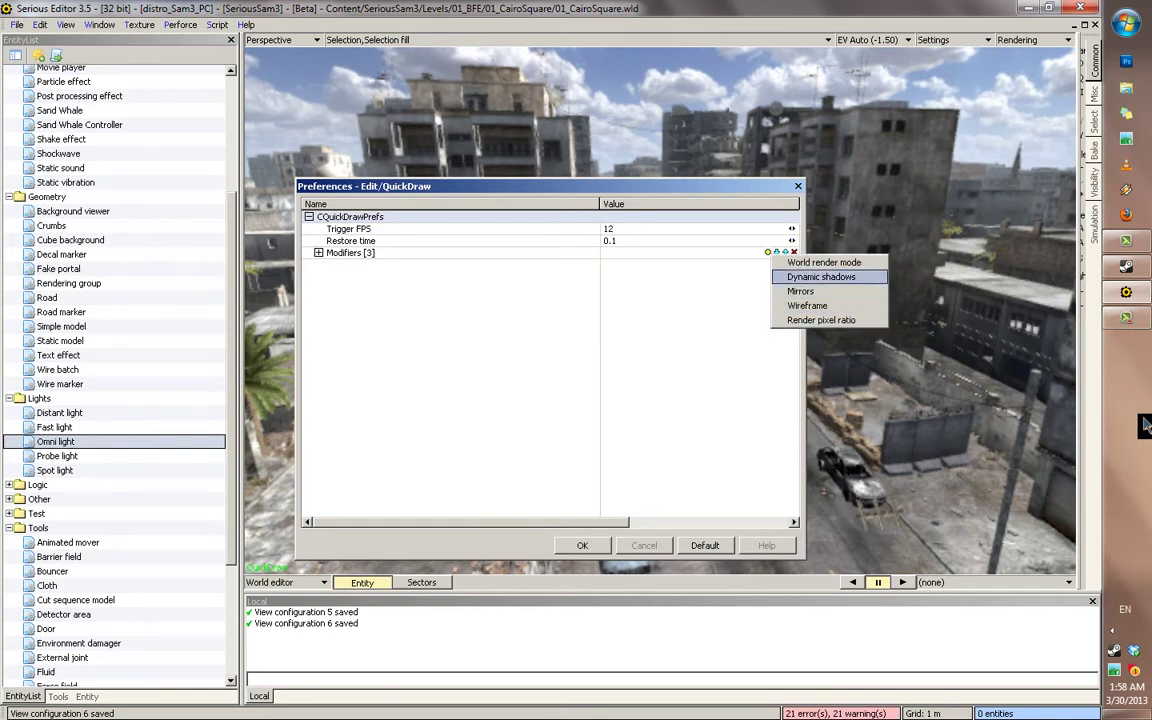
{"action": "left_click", "coordinate": [319, 253]}
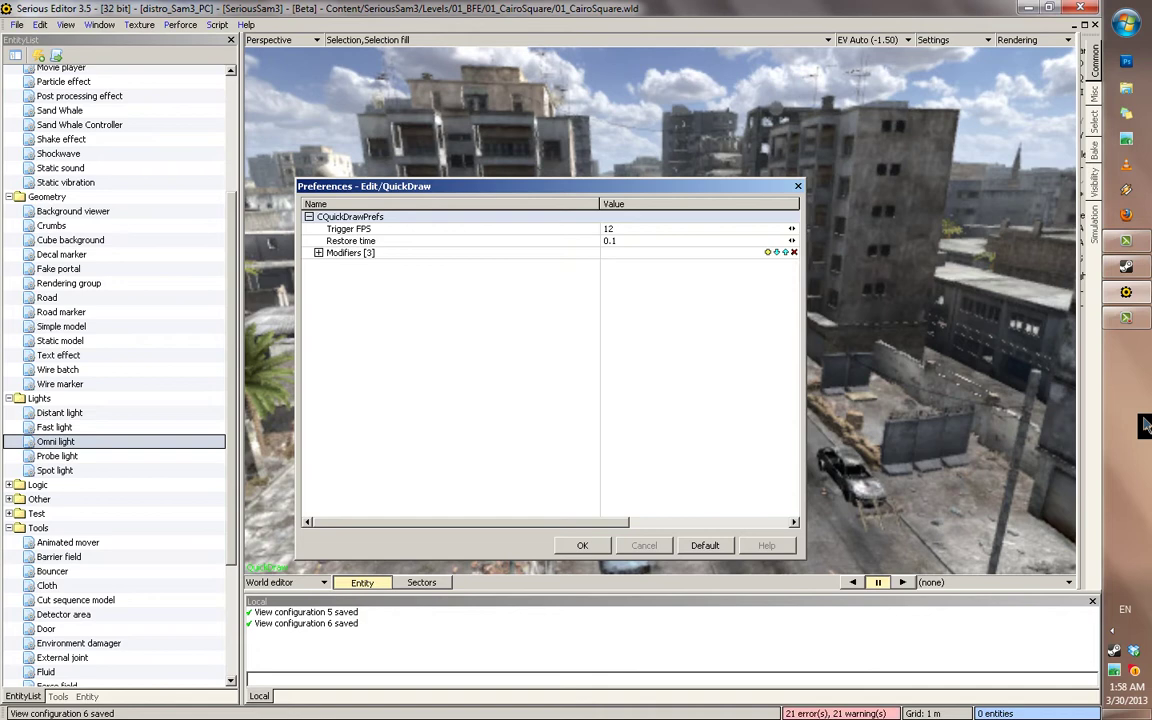
{"action": "left_click", "coordinate": [319, 253]}
{"action": "left_click", "coordinate": [768, 253]}
{"action": "key", "text": "Return"}
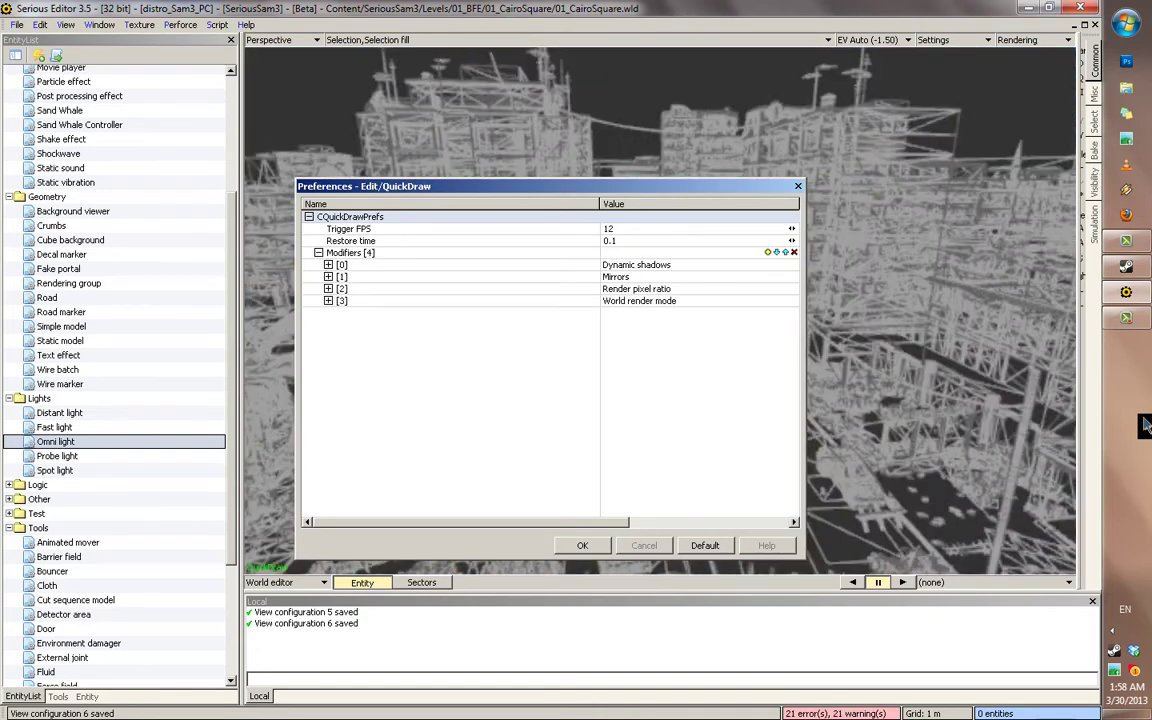
Browse the World render mode modifier's render modes, set Render mode to Normal and confirm the QuickDraw preferences
{"action": "left_click", "coordinate": [328, 301]}
{"action": "left_click", "coordinate": [792, 313]}
{"action": "left_click", "coordinate": [640, 370]}
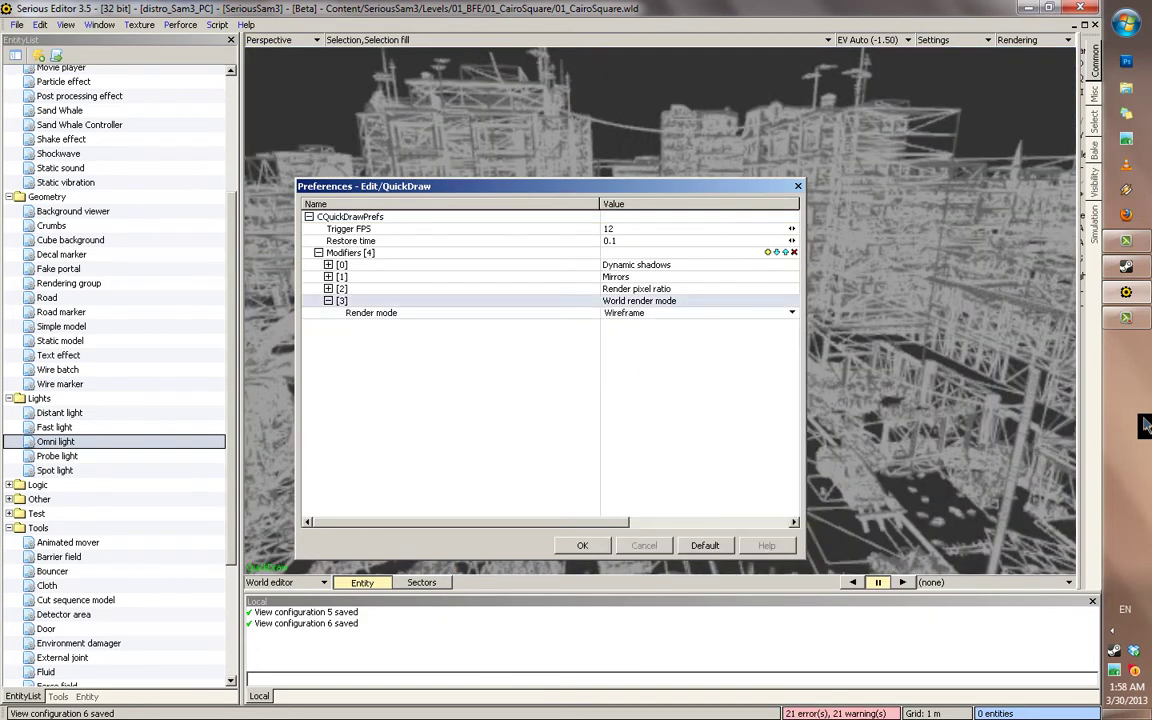
{"action": "left_click", "coordinate": [792, 313]}
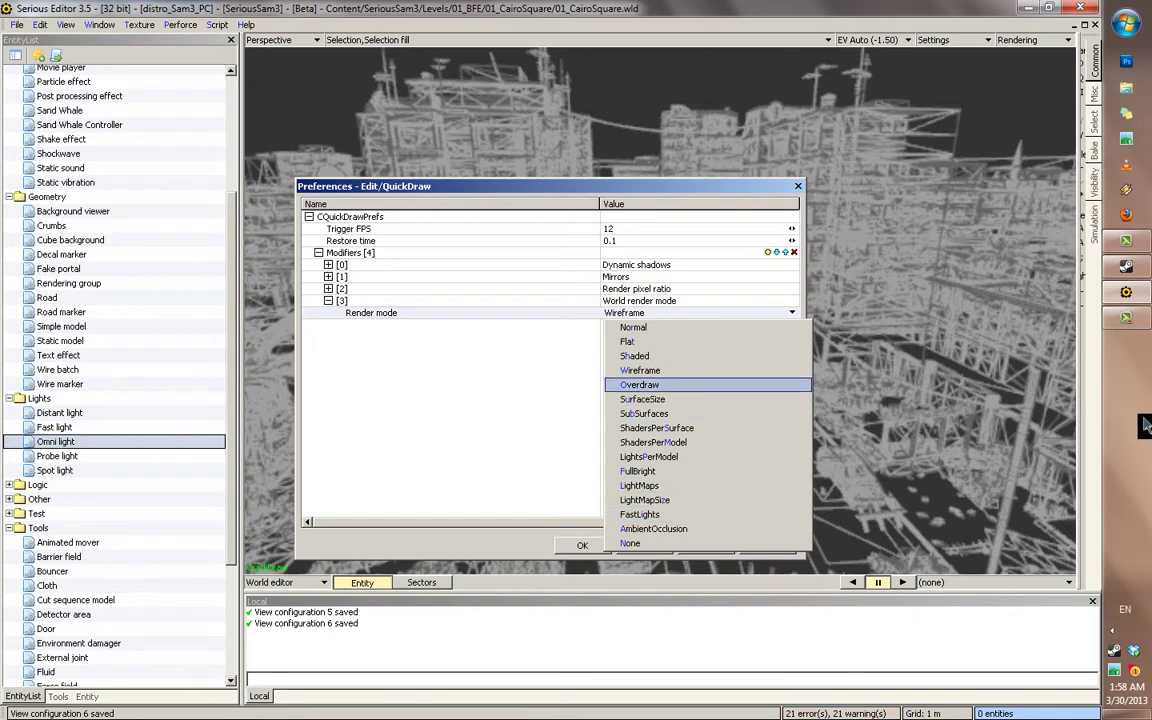
{"action": "key", "text": "Up"}
{"action": "key", "text": "Up"}
{"action": "key", "text": "Up"}
{"action": "key", "text": "Down"}
{"action": "key", "text": "Down"}
{"action": "key", "text": "Down"}
{"action": "key", "text": "Down"}
{"action": "key", "text": "Down"}
{"action": "key", "text": "Down"}
{"action": "key", "text": "Down"}
{"action": "key", "text": "Down"}
{"action": "key", "text": "Down"}
{"action": "key", "text": "Down"}
{"action": "key", "text": "Down"}
{"action": "key", "text": "Down"}
{"action": "key", "text": "Up"}
{"action": "key", "text": "Up"}
{"action": "key", "text": "Up"}
{"action": "key", "text": "Up"}
{"action": "key", "text": "Up"}
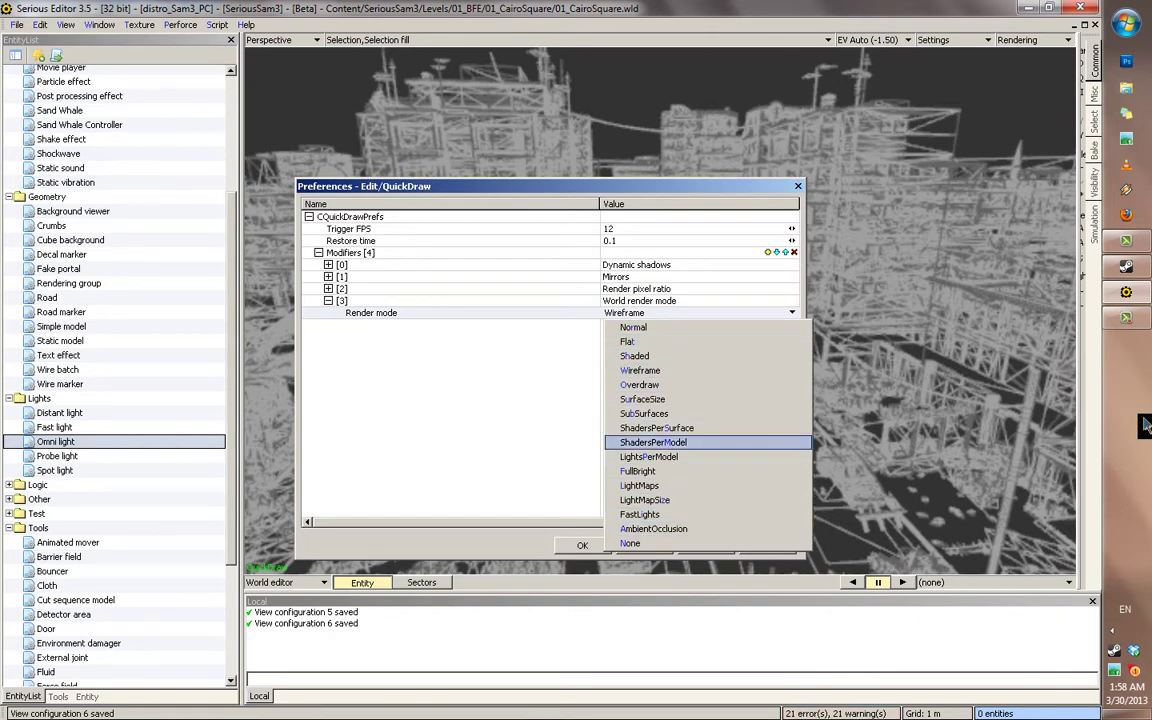
{"action": "key", "text": "Home"}
{"action": "key", "text": "Return"}
{"action": "key", "text": "Return"}
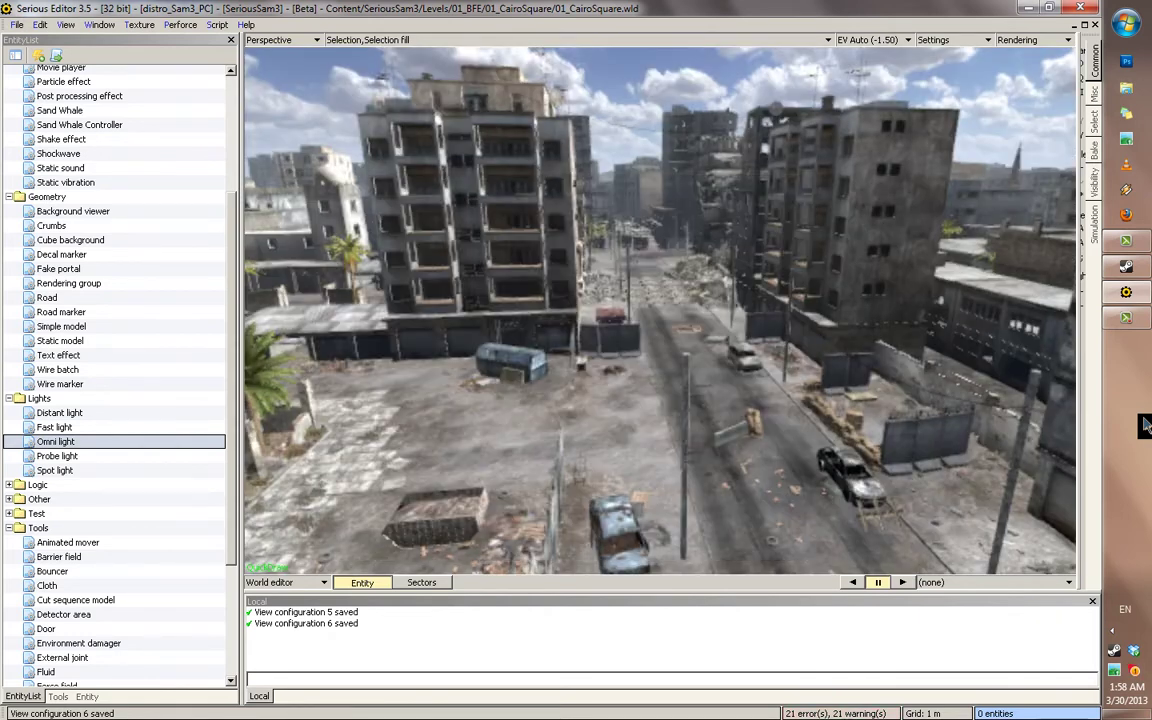
Turn Force QuickDraw off for the Perspective view and toggle its Auto QuickDraw option
{"action": "middle_click_drag", "start_coordinate": [660, 310], "coordinate": [420, 310]}
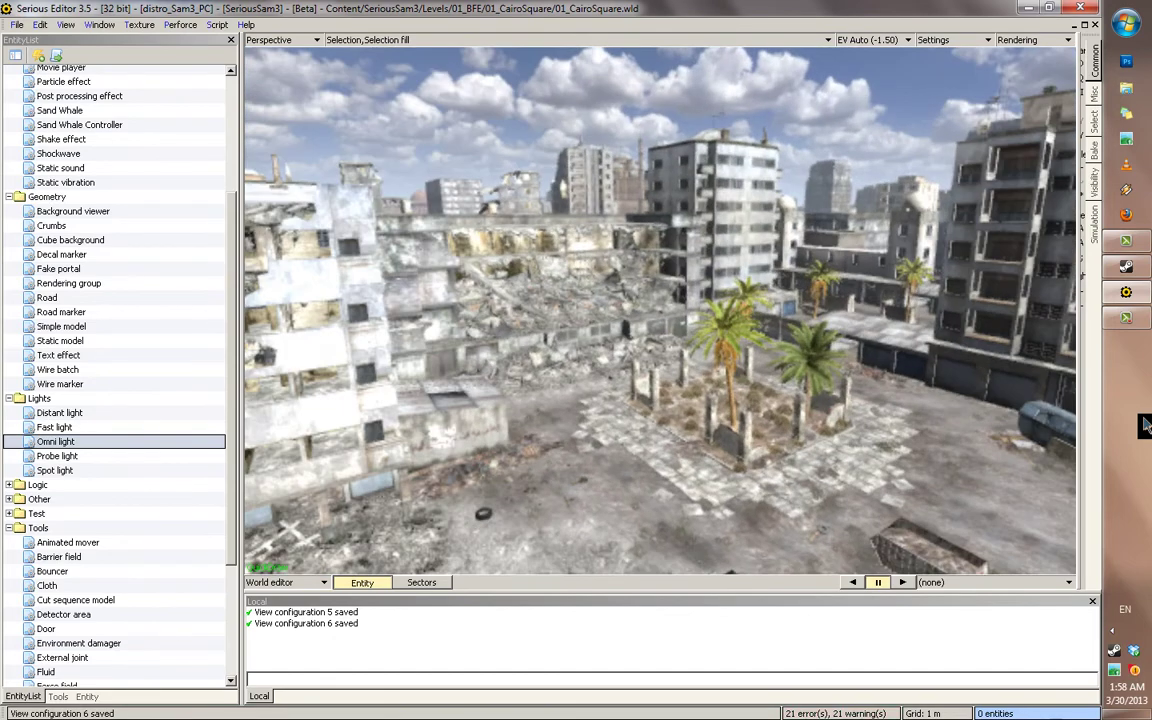
{"action": "left_click", "coordinate": [952, 40]}
{"action": "key", "text": "Return"}
{"action": "left_click", "coordinate": [952, 40]}
{"action": "left_click", "coordinate": [964, 170]}
{"action": "left_click", "coordinate": [952, 40]}
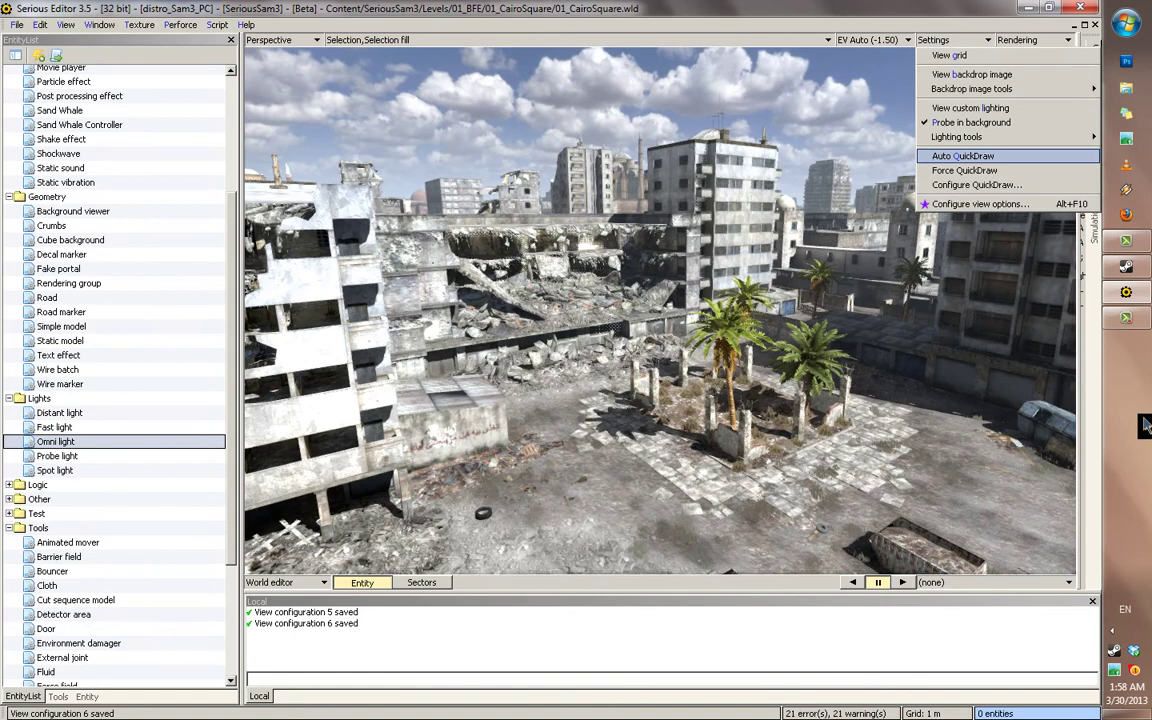
{"action": "left_click", "coordinate": [963, 156]}
Look around the Cairo streets and rubble with Force QuickDraw off and check the view's rendering options
{"action": "key", "text": "1"}
{"action": "key", "text": "2"}
{"action": "key", "text": "3"}
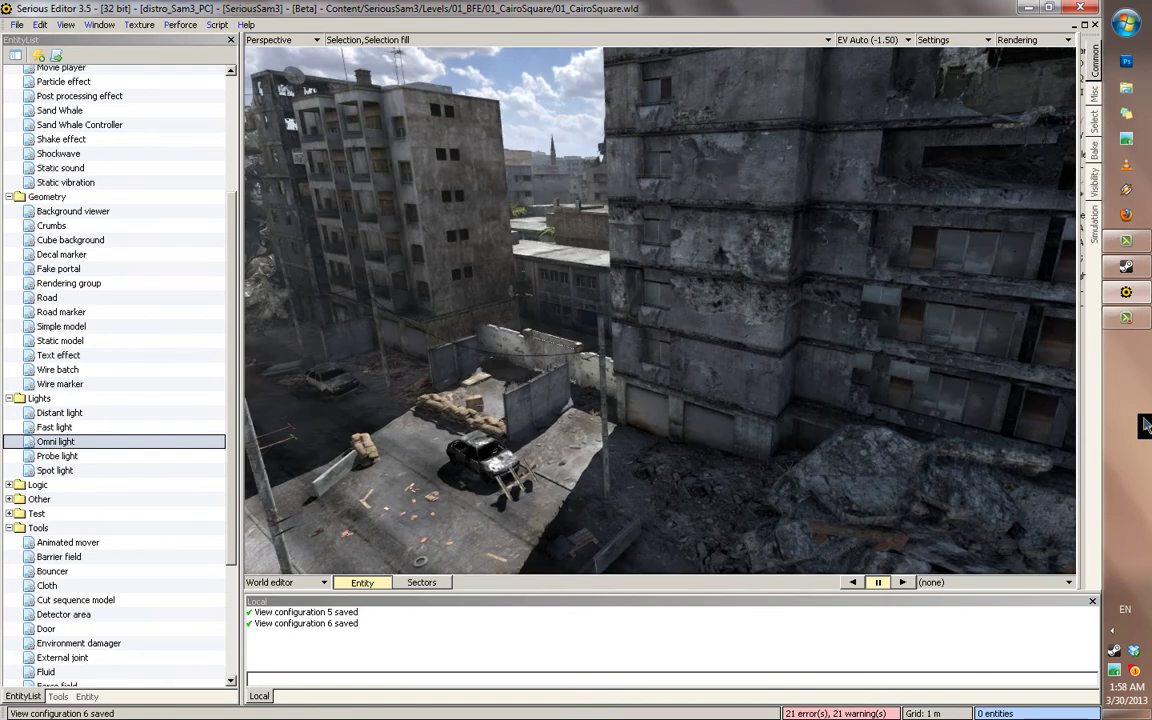
{"action": "mouse_move", "coordinate": [660, 310]}
{"action": "middle_mouse_down"}
{"action": "mouse_move", "coordinate": [570, 295]}
{"action": "mouse_move", "coordinate": [660, 400]}
{"action": "middle_mouse_up"}
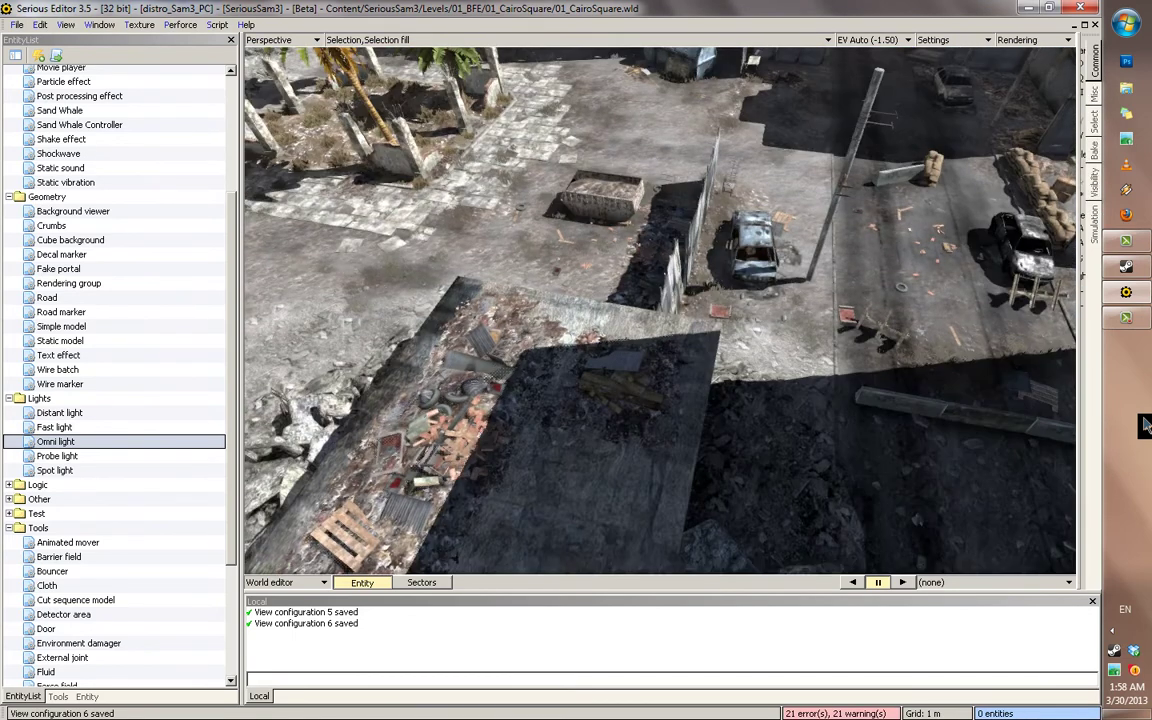
{"action": "left_click", "coordinate": [1033, 40]}
{"action": "left_click", "coordinate": [1032, 358]}
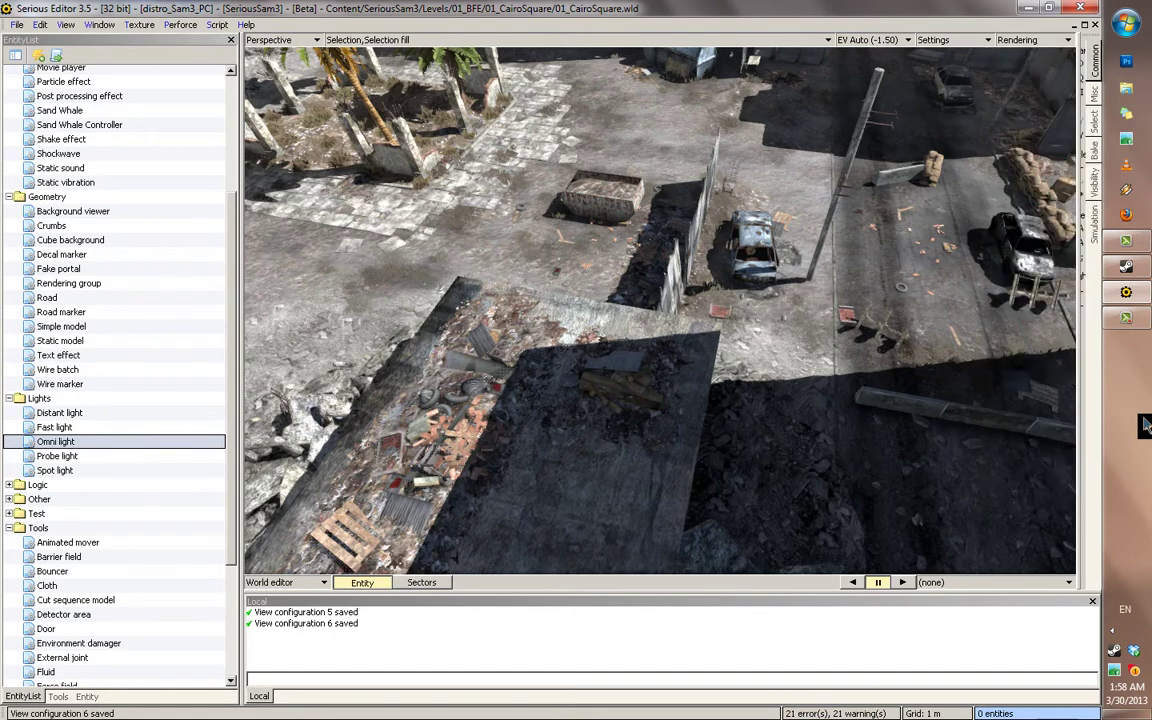
Recall view configuration 6, look over the Cairo street buildings and examine the exposure values available for the view
{"action": "key", "text": "6"}
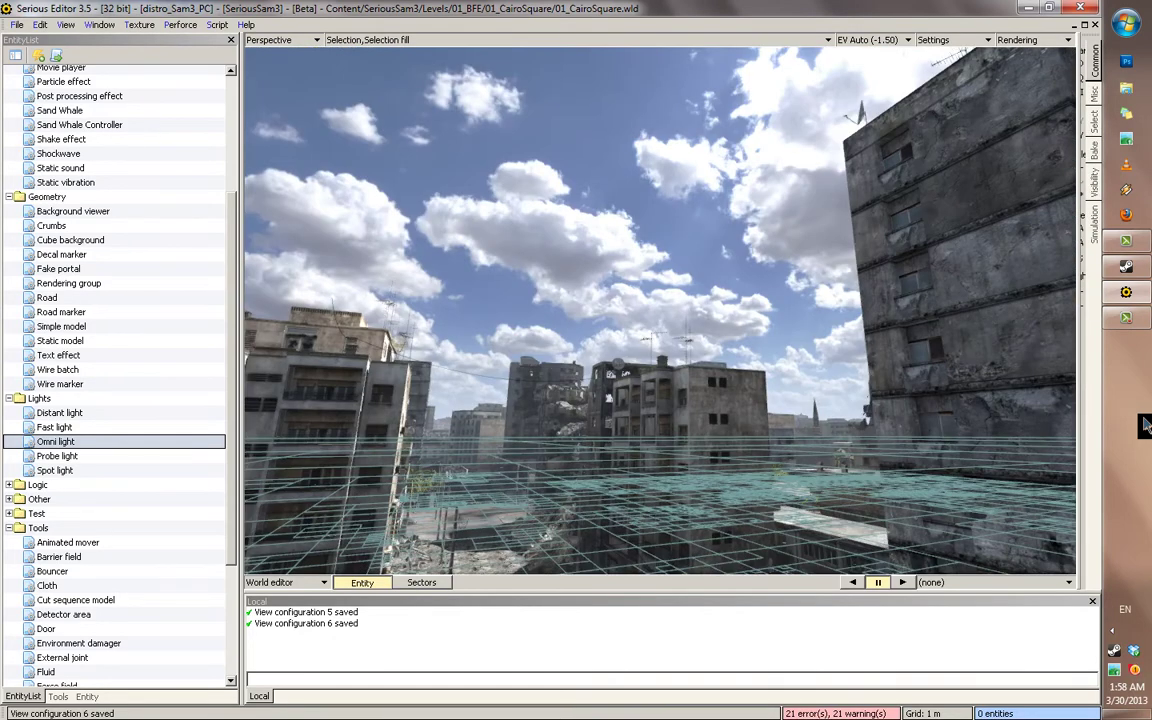
{"action": "middle_click_drag", "start_coordinate": [660, 310], "coordinate": [575, 505]}
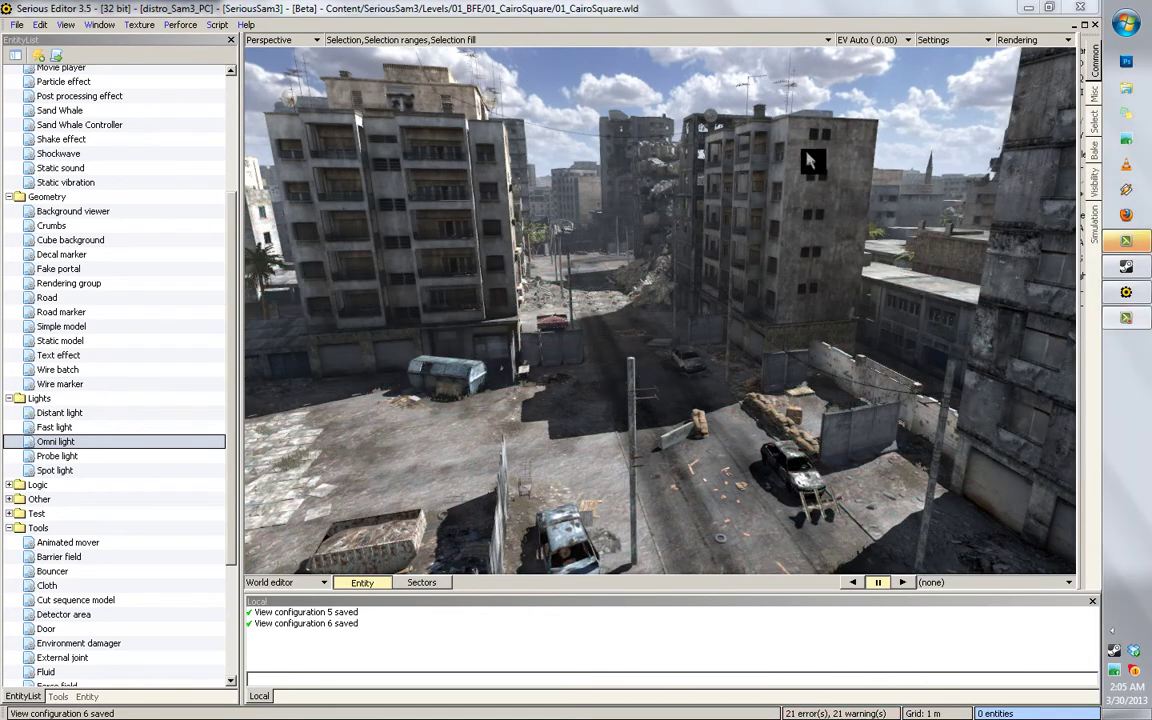
{"action": "left_click", "coordinate": [866, 40]}
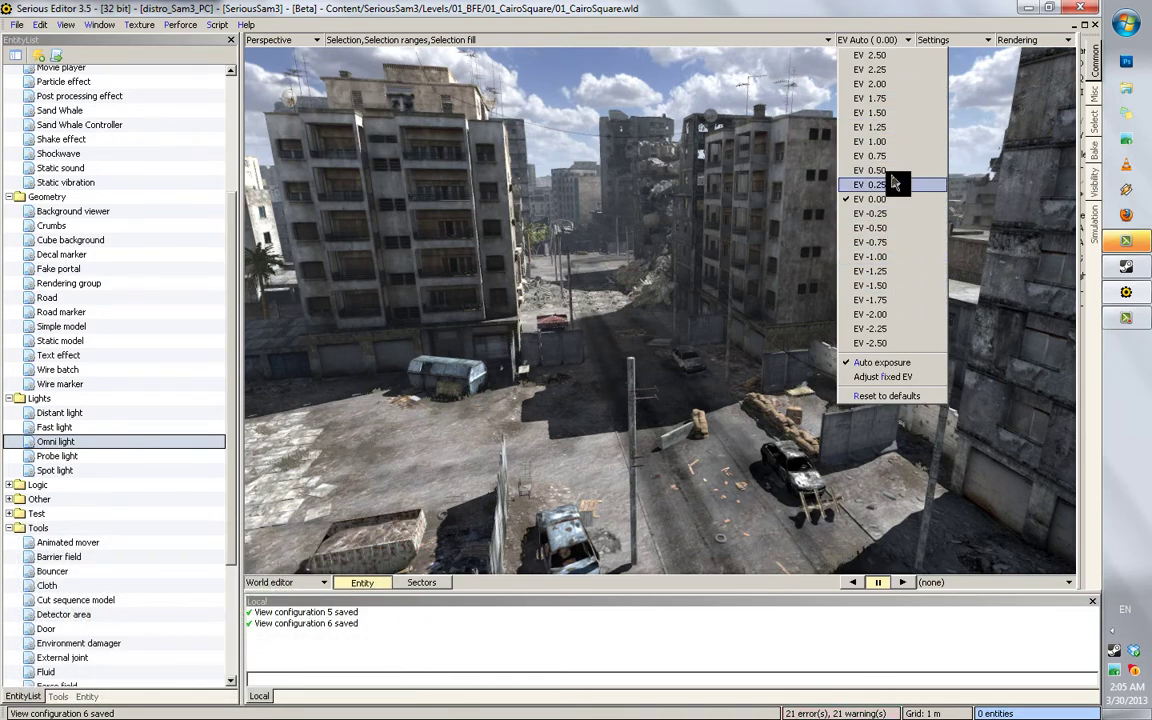
{"action": "left_click", "coordinate": [733, 242]}
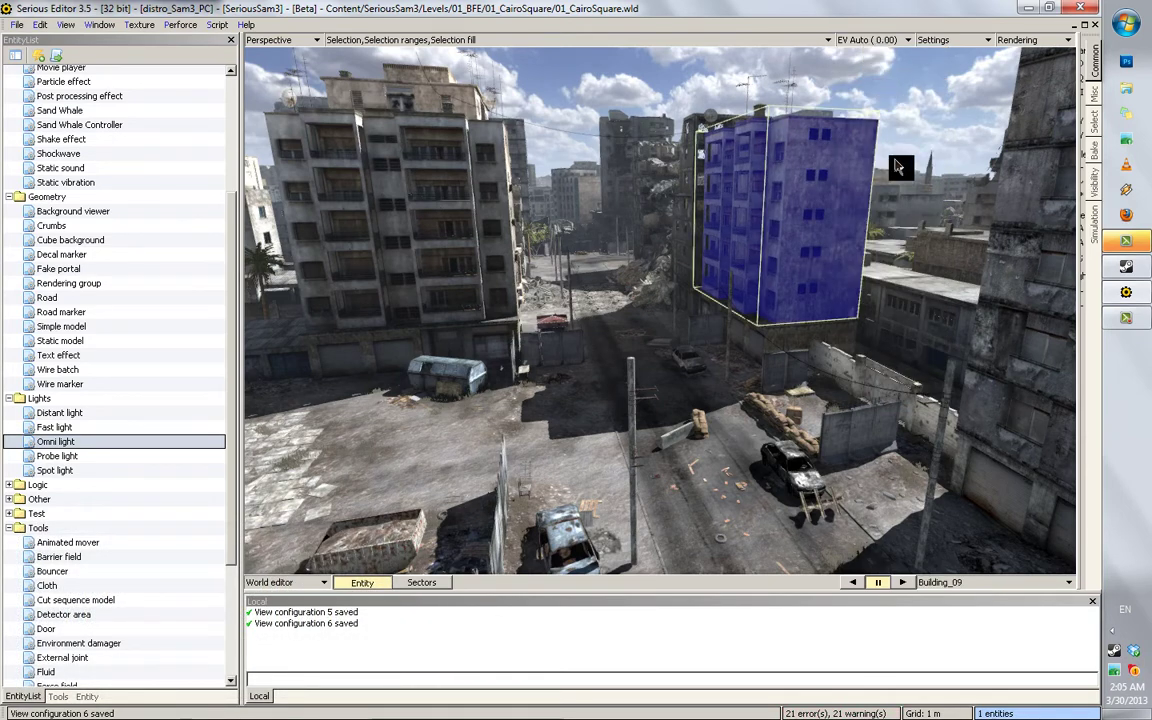
{"action": "left_click", "coordinate": [878, 42]}
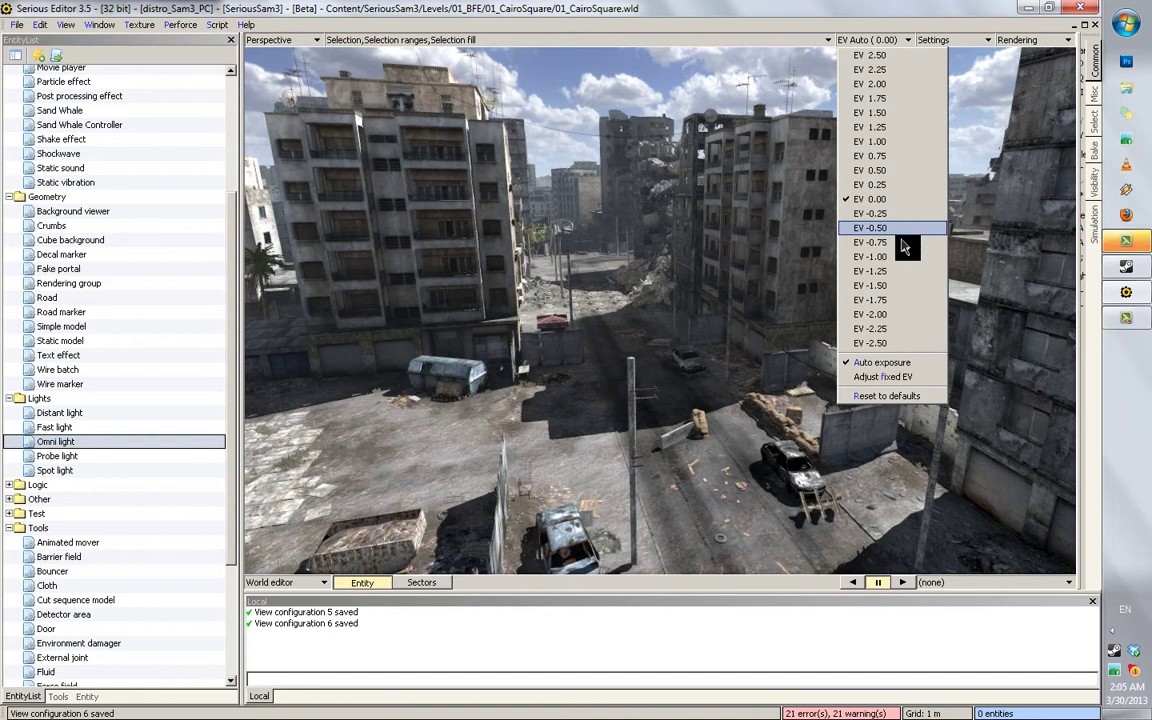
{"action": "left_click", "coordinate": [790, 278]}
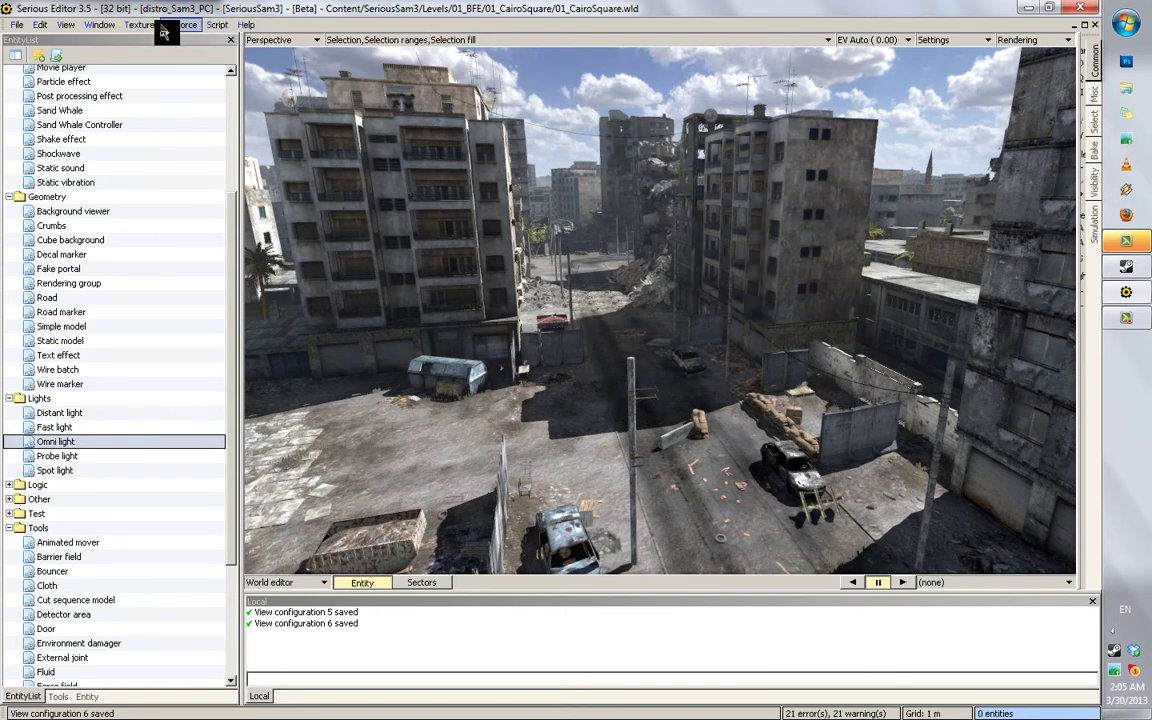
Switch to the WorkshopCubes world and look around its dark columns
{"action": "left_click", "coordinate": [99, 24]}
{"action": "left_click", "coordinate": [290, 197]}
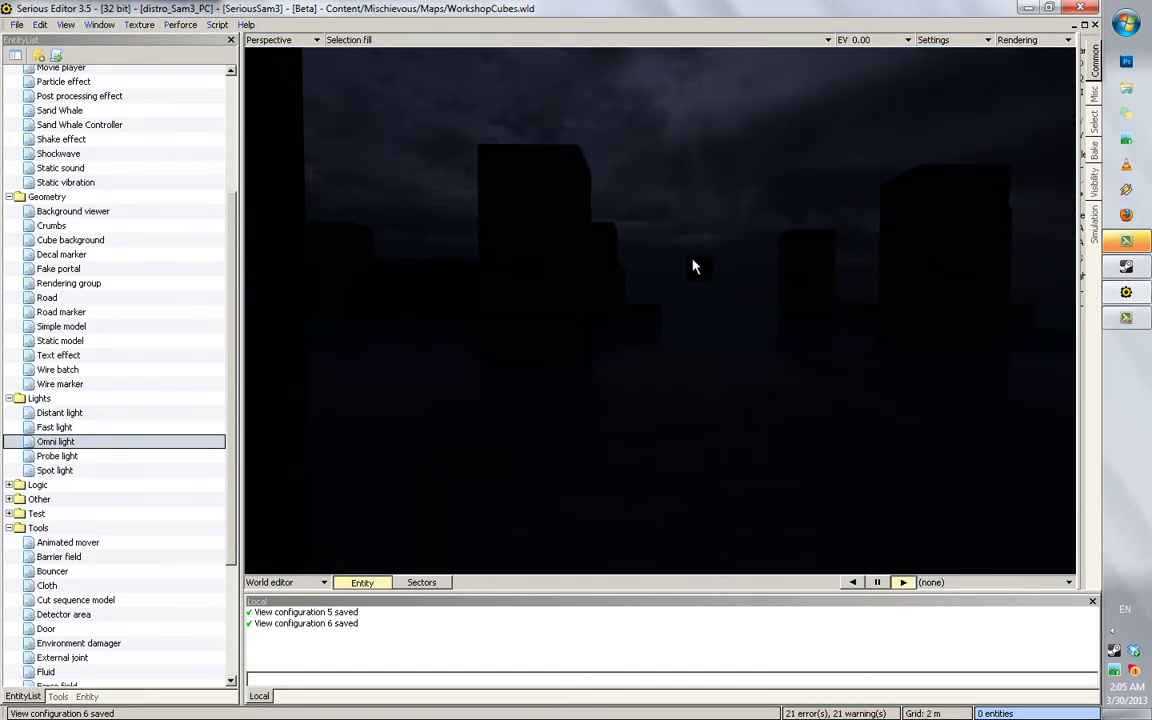
{"action": "middle_click_drag", "start_coordinate": [693, 260], "coordinate": [693, 260]}
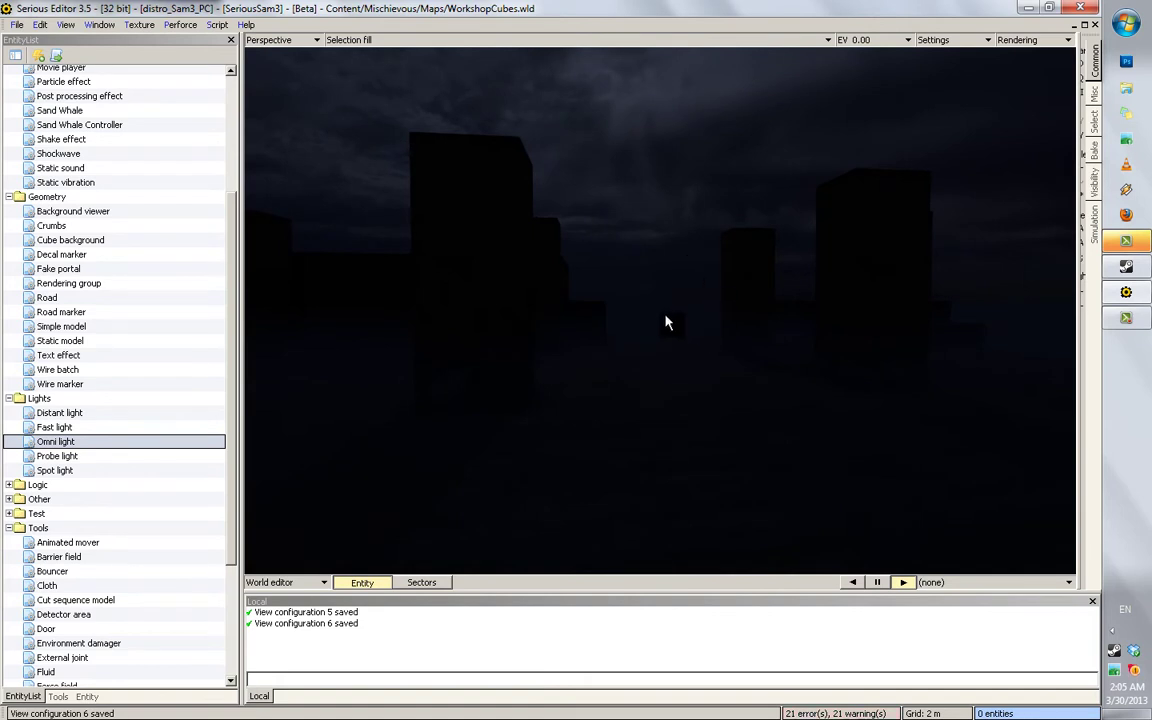
{"action": "middle_click_drag", "start_coordinate": [667, 322], "coordinate": [681, 324]}
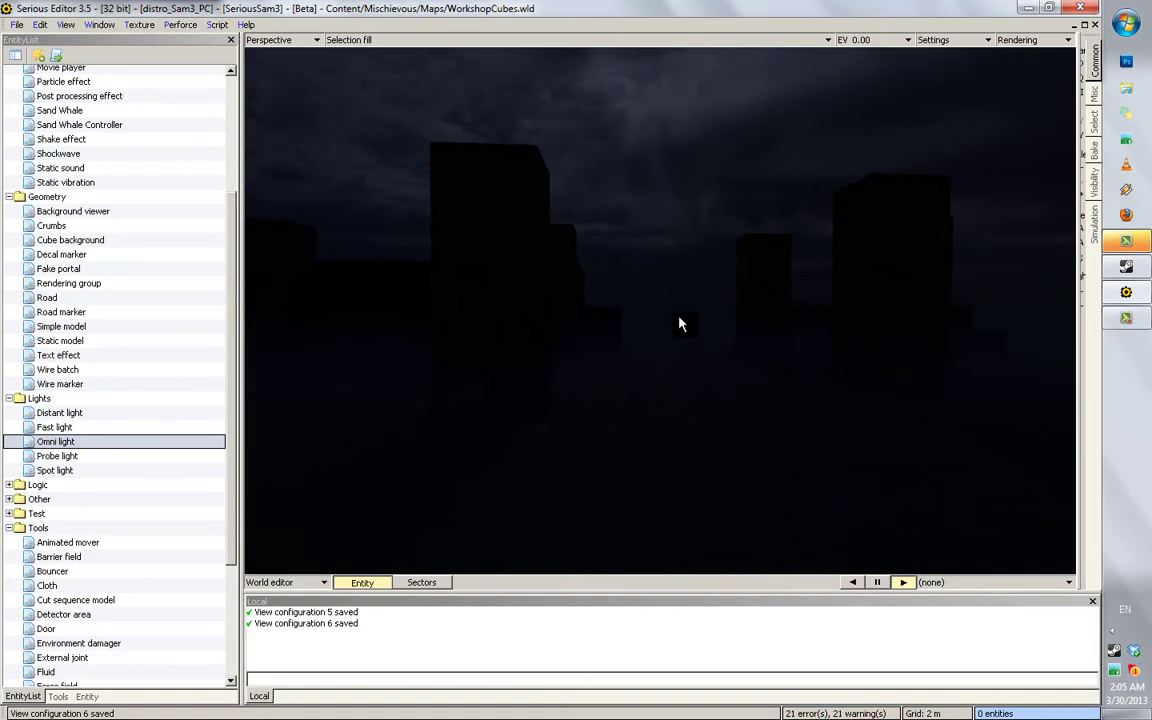
Turn auto exposure on for the WorkshopCubes view and switch it back off
{"action": "left_click", "coordinate": [883, 40]}
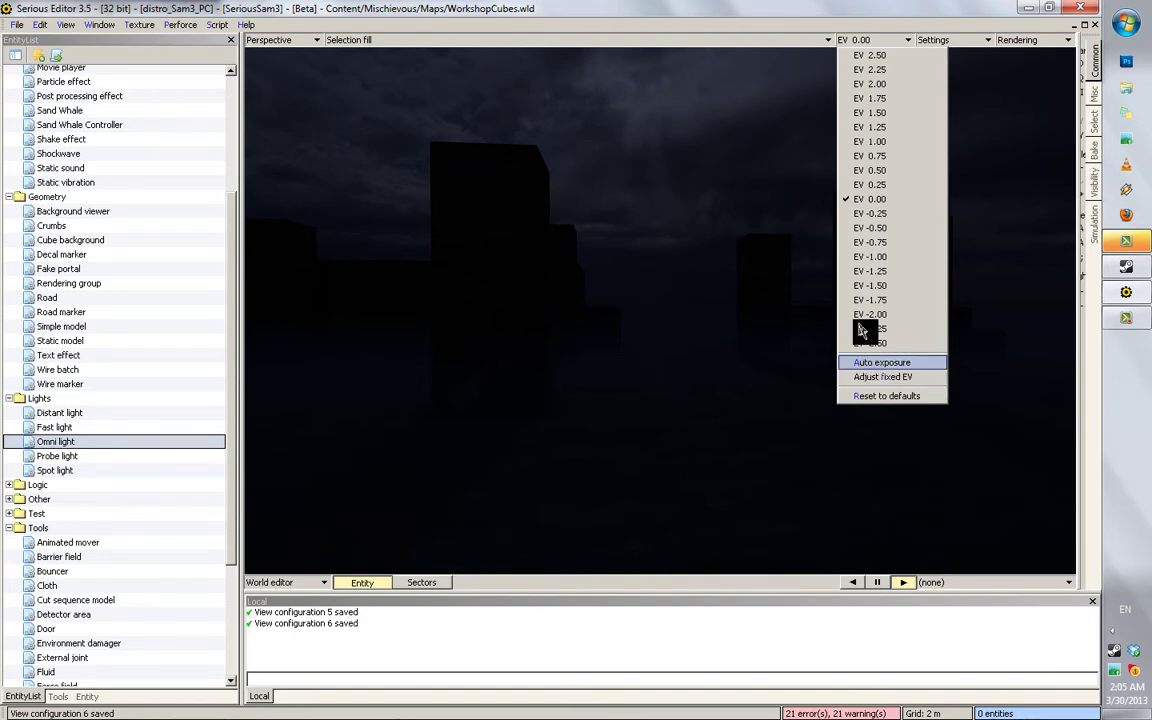
{"action": "left_click", "coordinate": [870, 362]}
{"action": "left_click", "coordinate": [880, 42]}
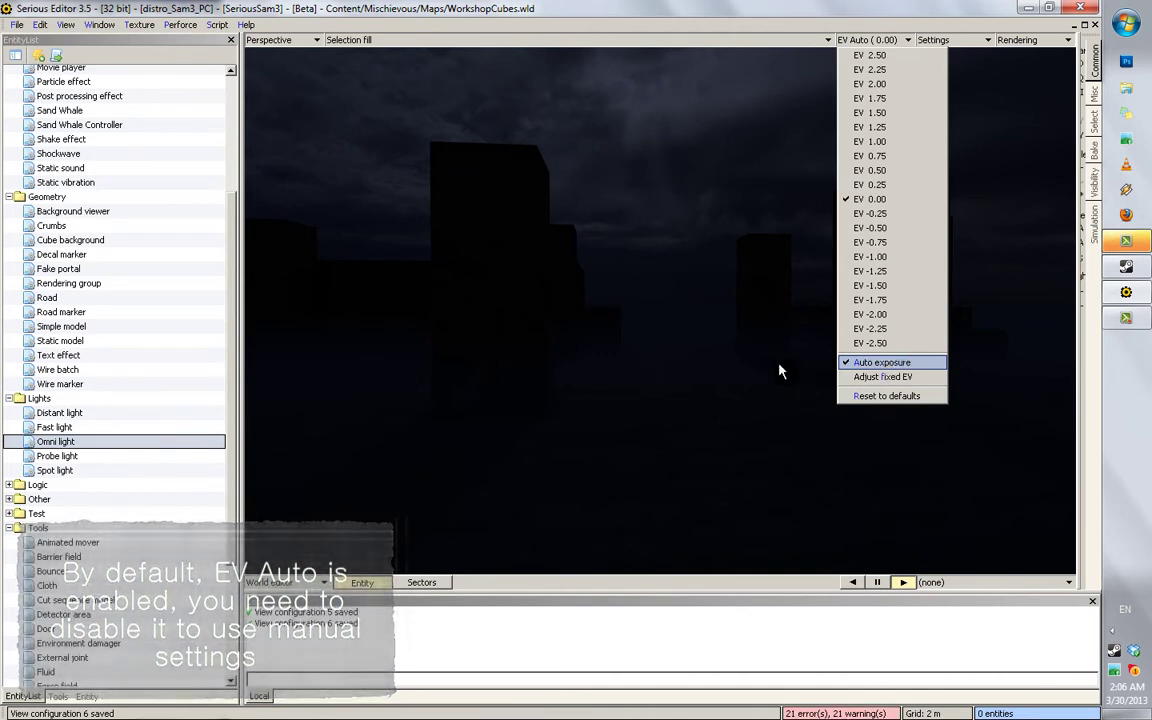
{"action": "left_click", "coordinate": [876, 365]}
Set the WorkshopCubes fixed exposure to EV -2.50 and look at the brightened columns
{"action": "left_click", "coordinate": [869, 42]}
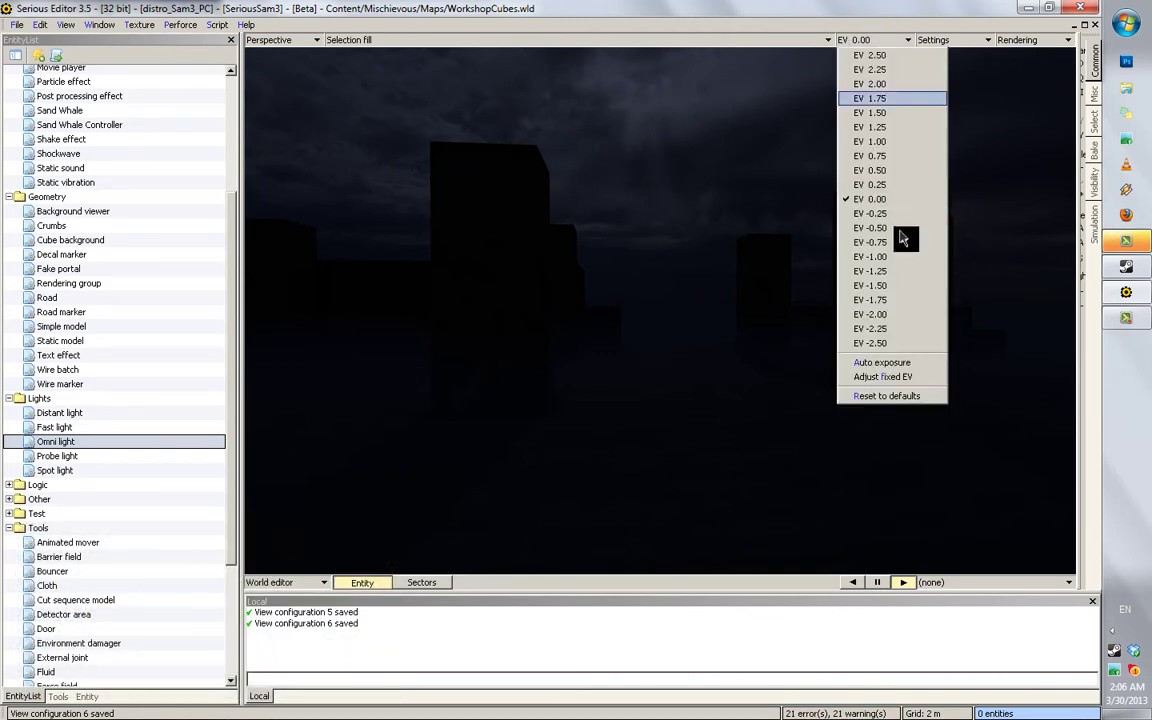
{"action": "left_click", "coordinate": [900, 344]}
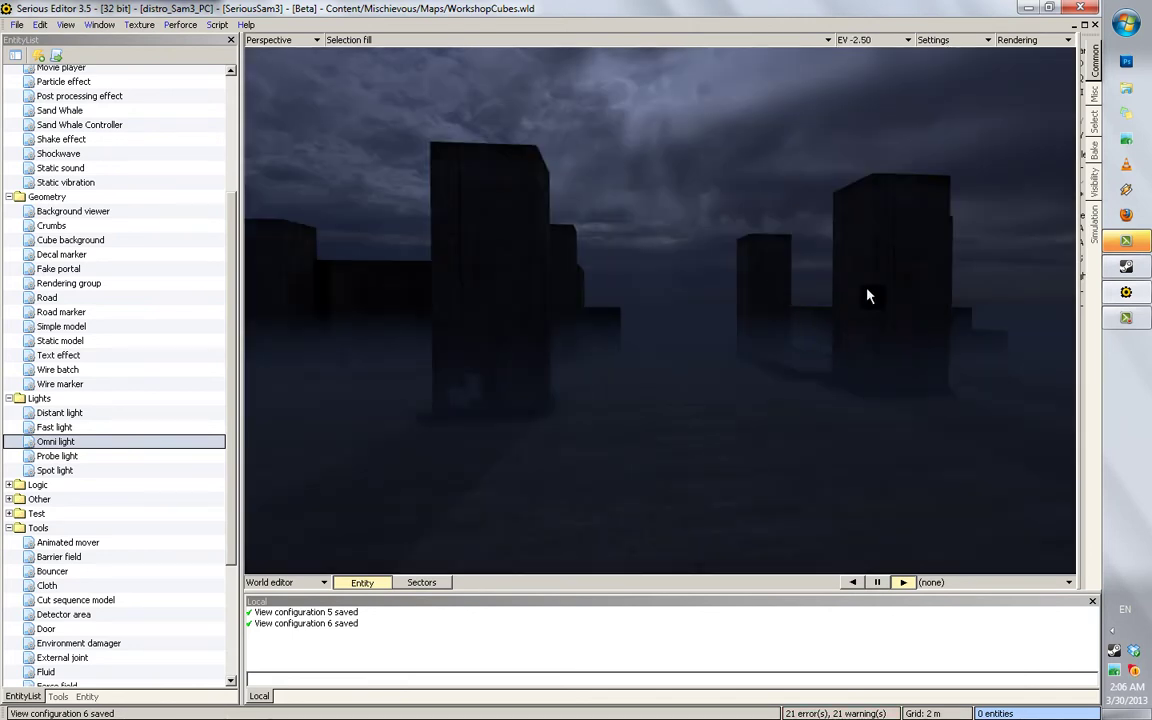
{"action": "middle_click_drag", "start_coordinate": [867, 293], "coordinate": [873, 297]}
{"action": "right_click_drag", "start_coordinate": [872, 297], "coordinate": [825, 225]}
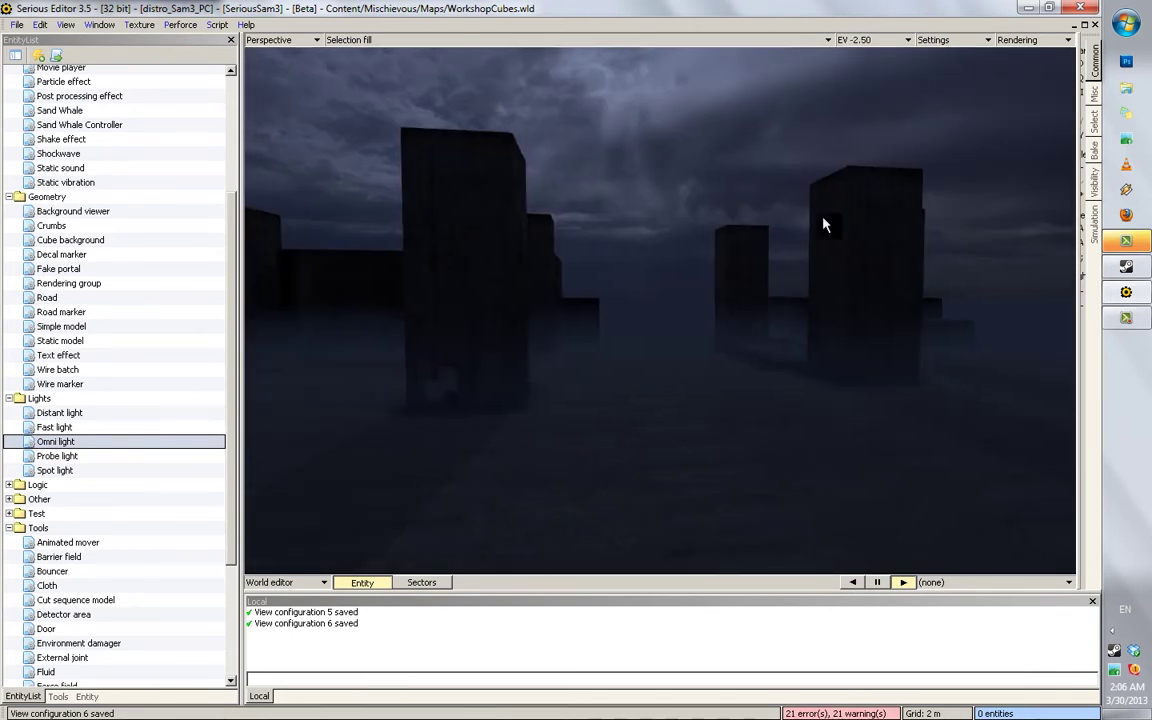
Darken the WorkshopCubes view by changing its exposure to EV 0.00 and on to EV 2.50
{"action": "left_click", "coordinate": [872, 41]}
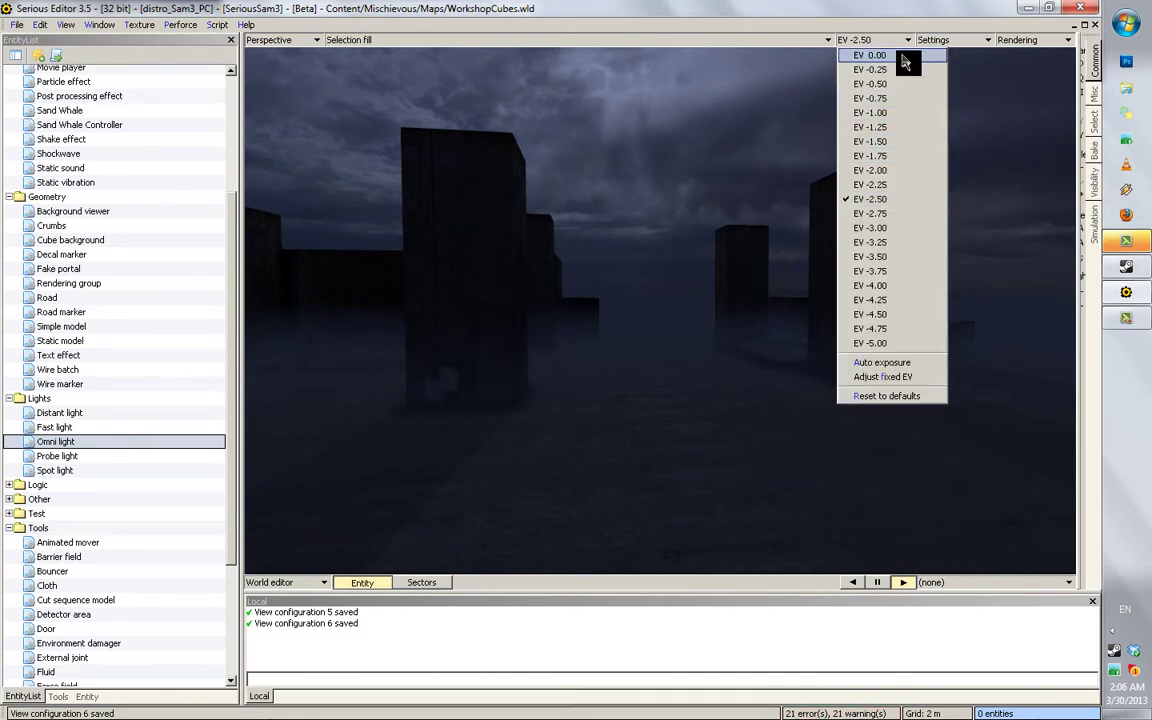
{"action": "left_click", "coordinate": [904, 57]}
{"action": "left_click", "coordinate": [871, 41]}
{"action": "left_click", "coordinate": [872, 100]}
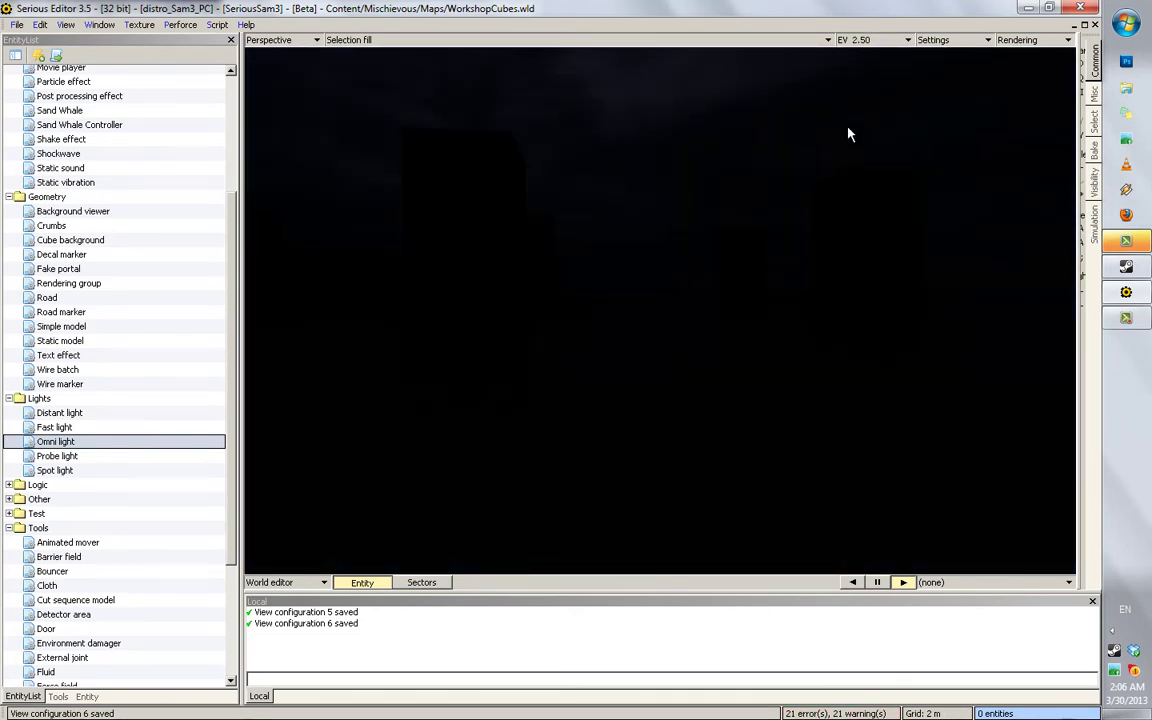
Switch to the 01_CairoSquare world and turn off auto exposure for its view
{"action": "left_click", "coordinate": [99, 24]}
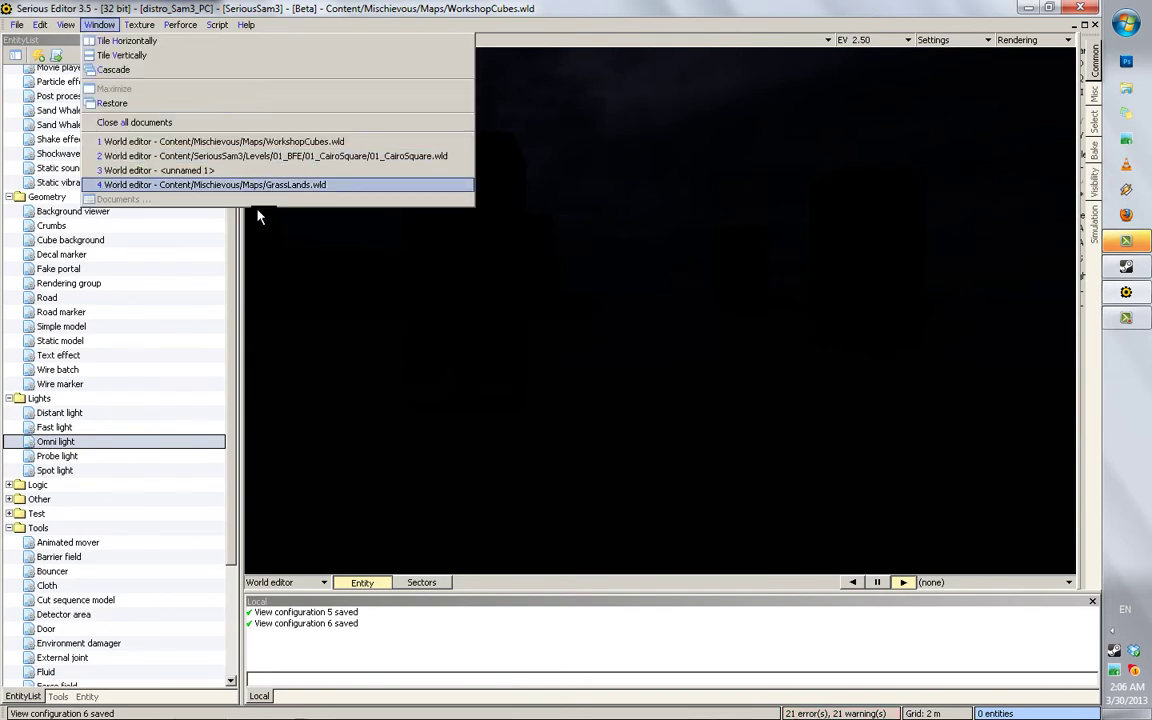
{"action": "left_click", "coordinate": [275, 153]}
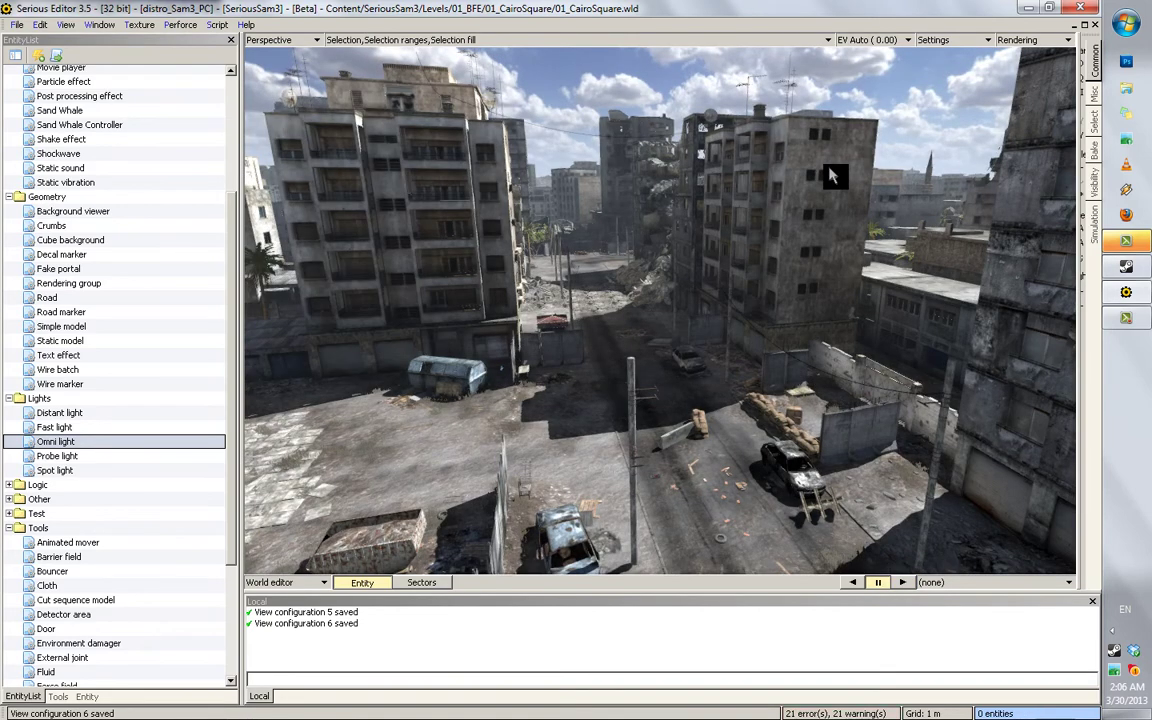
{"action": "left_click", "coordinate": [872, 41]}
{"action": "left_click", "coordinate": [884, 363]}
Try a fixed exposure of EV 2.50 on the Cairo street view and return it to EV 0.00
{"action": "left_click", "coordinate": [872, 41]}
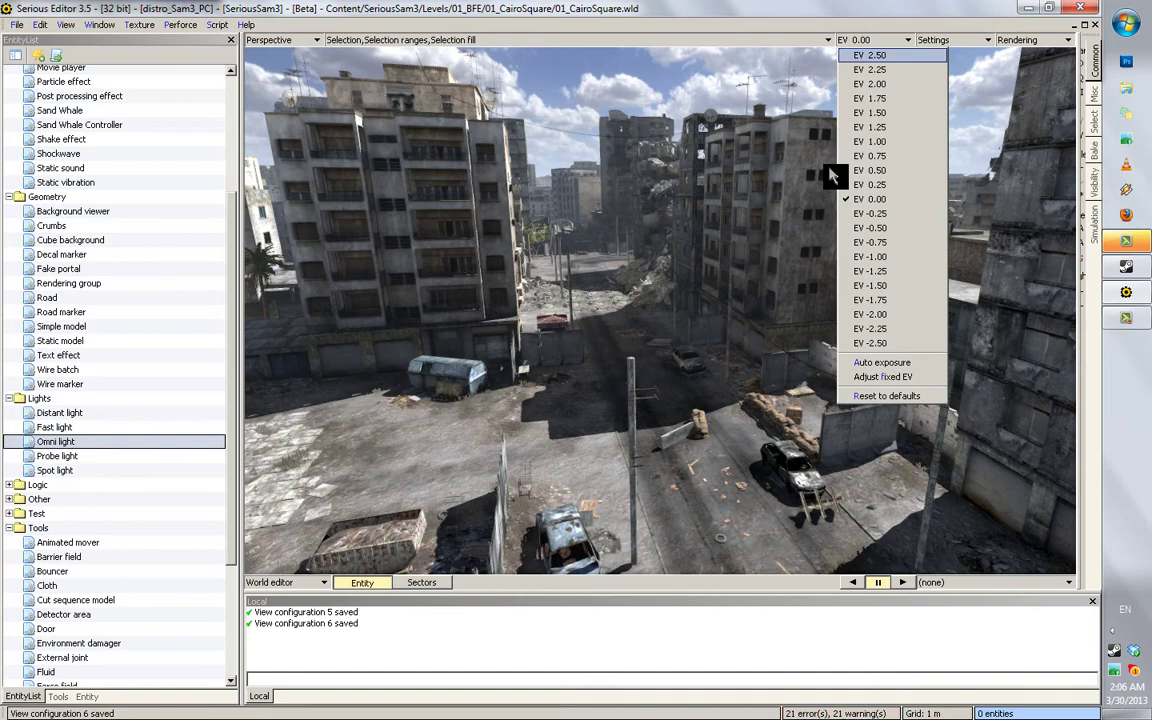
{"action": "key", "text": "Return"}
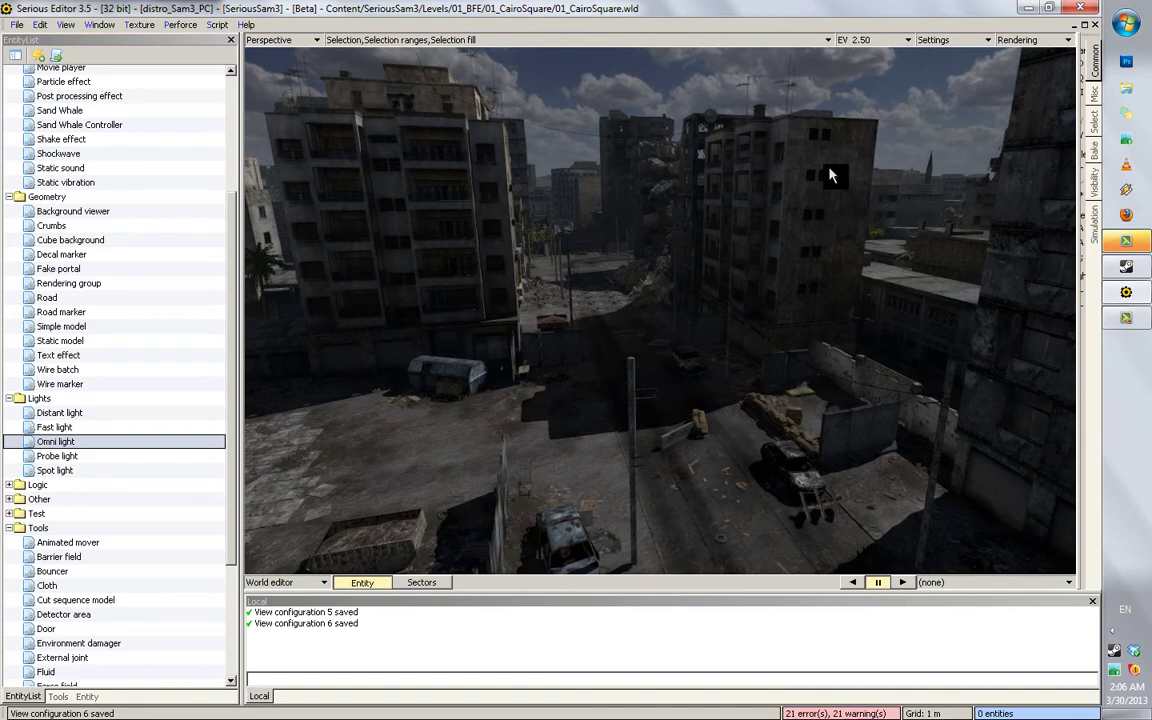
{"action": "middle_click_drag", "start_coordinate": [830, 174], "coordinate": [830, 174]}
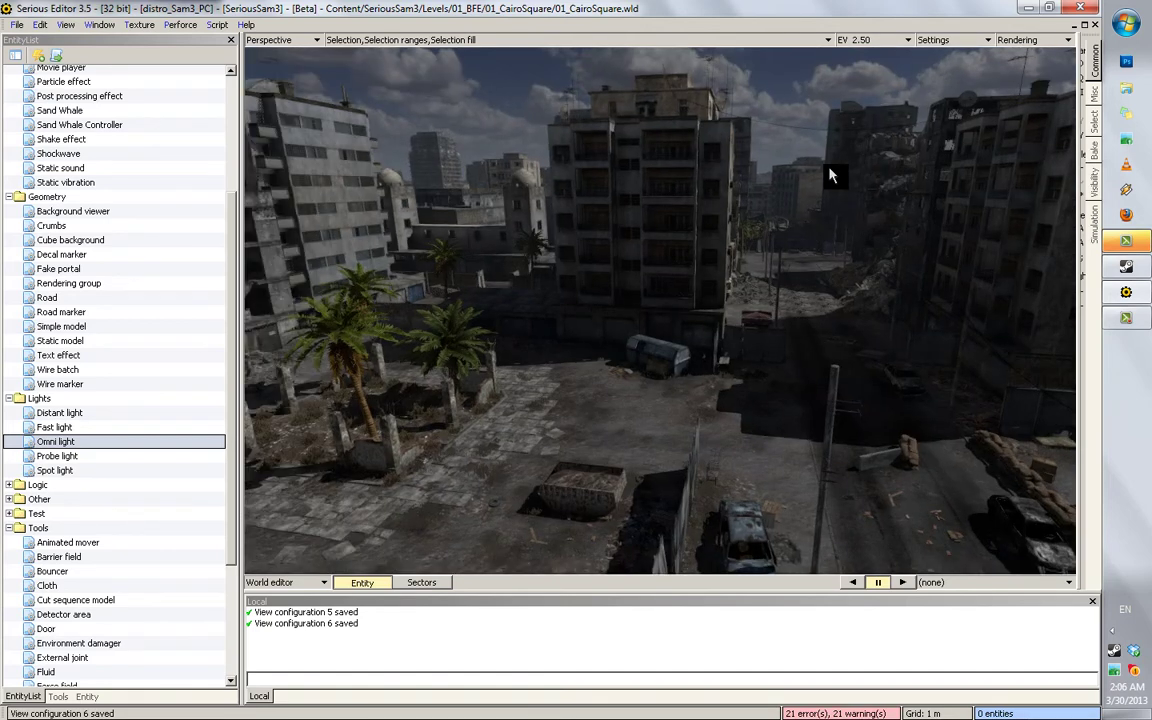
{"action": "left_click", "coordinate": [873, 40]}
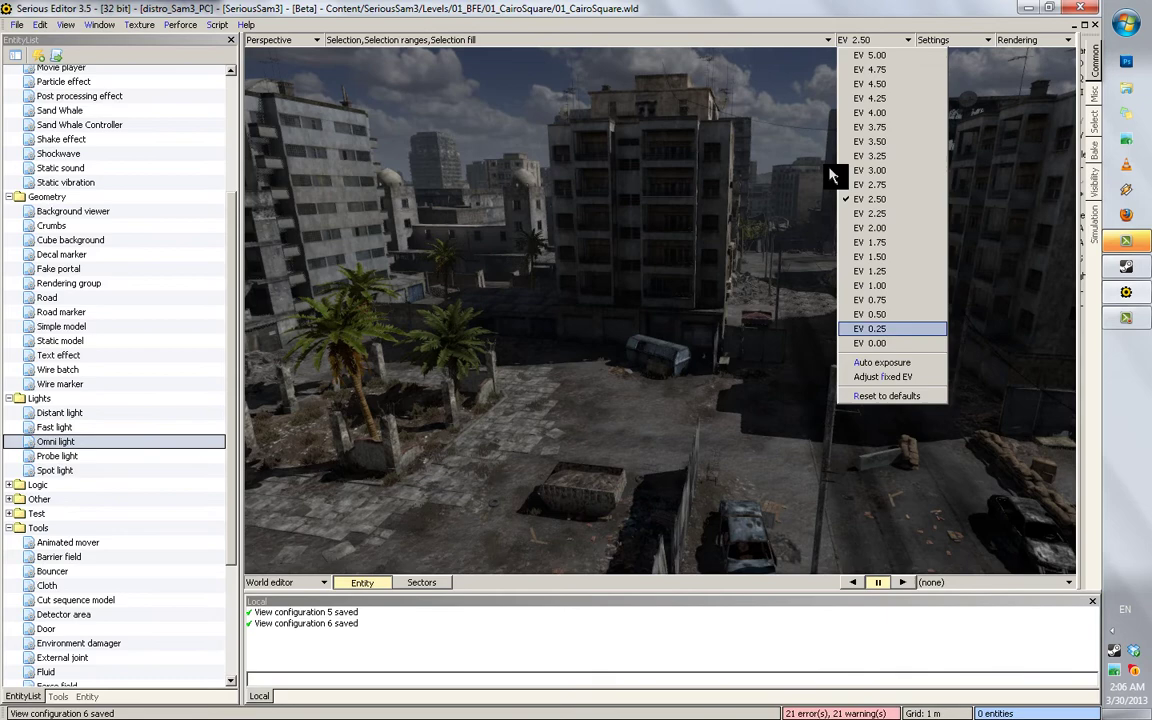
{"action": "left_click", "coordinate": [877, 342]}
Switch back to the WorkshopCubes world and set its fixed exposure to EV 0.00
{"action": "left_click", "coordinate": [99, 25]}
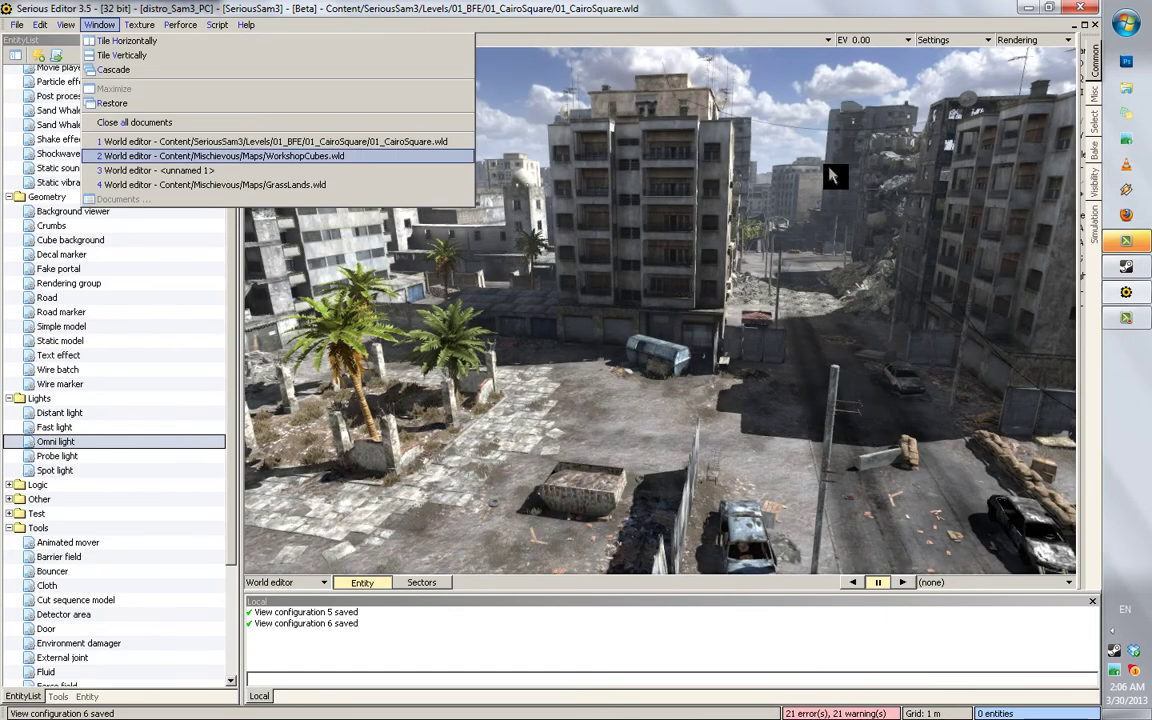
{"action": "key", "text": "Return"}
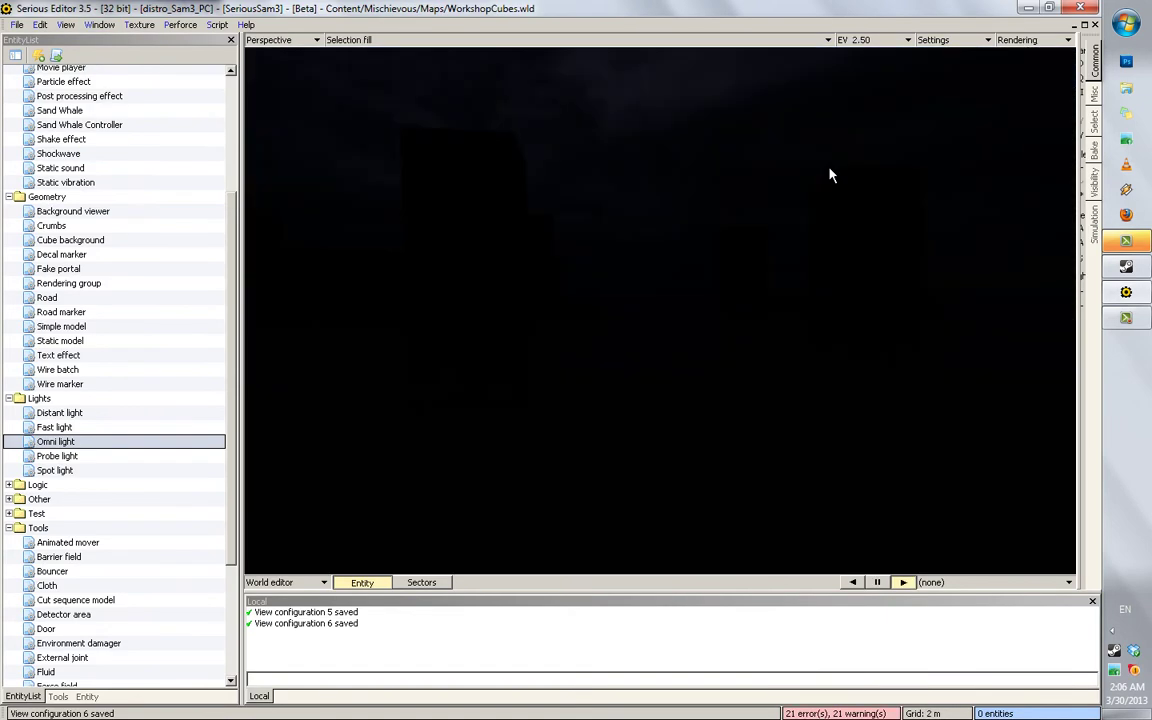
{"action": "key", "text": "alt+Down"}
{"action": "key", "text": "Down"}
{"action": "key", "text": "Down"}
{"action": "key", "text": "Down"}
{"action": "key", "text": "Down"}
{"action": "key", "text": "Down"}
{"action": "key", "text": "Down"}
{"action": "key", "text": "Down"}
{"action": "key", "text": "Down"}
{"action": "key", "text": "Down"}
{"action": "key", "text": "Down"}
{"action": "key", "text": "Return"}
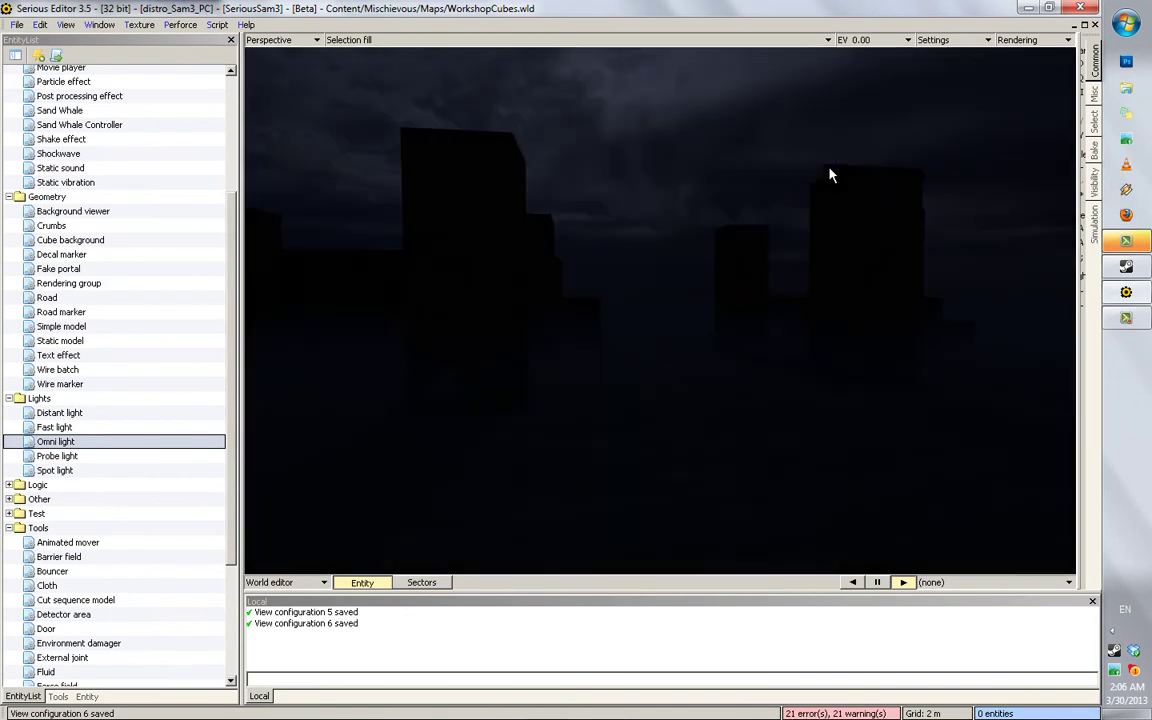
Lower the WorkshopCubes fixed exposure to EV -2.50
{"action": "key", "text": "alt+Down"}
{"action": "key", "text": "Down"}
{"action": "key", "text": "Down"}
{"action": "key", "text": "Down"}
{"action": "key", "text": "Down"}
{"action": "key", "text": "Down"}
{"action": "key", "text": "Down"}
{"action": "key", "text": "Down"}
{"action": "key", "text": "Down"}
{"action": "key", "text": "Down"}
{"action": "key", "text": "Down"}
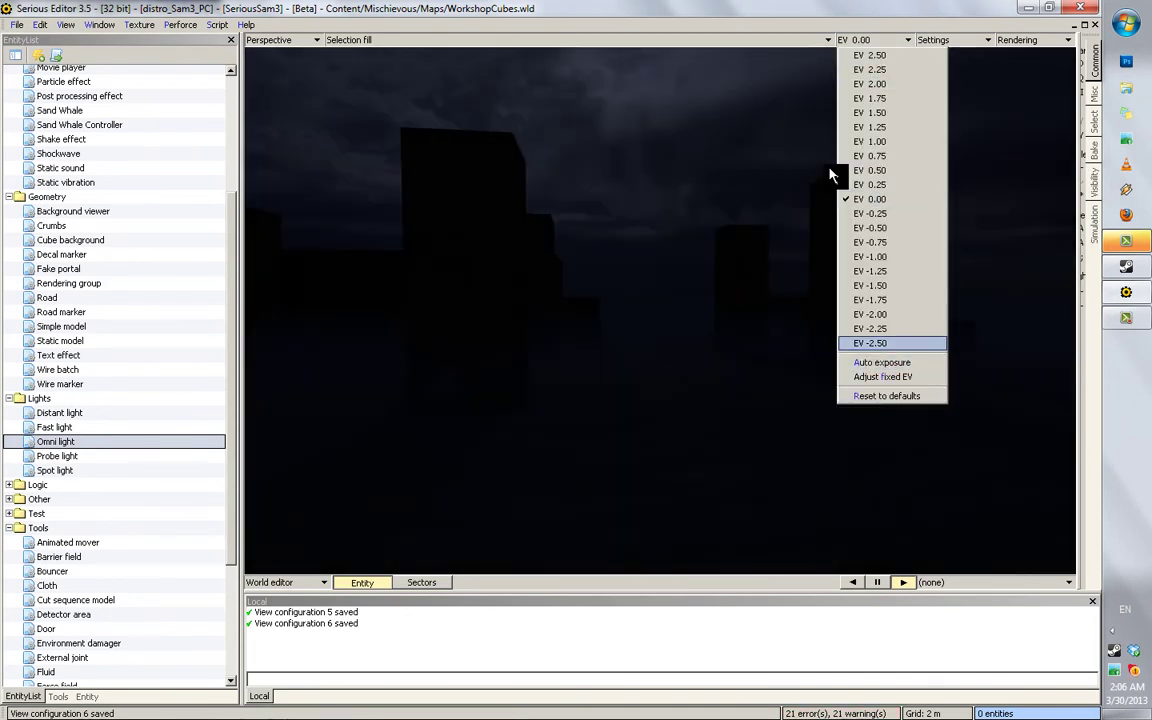
{"action": "key", "text": "Return"}
Brighten the WorkshopCubes view further by setting the exposure to EV -5.00
{"action": "key", "text": "alt+Down"}
{"action": "key", "text": "Down"}
{"action": "key", "text": "Down"}
{"action": "key", "text": "Down"}
{"action": "key", "text": "Down"}
{"action": "key", "text": "Down"}
{"action": "key", "text": "Down"}
{"action": "key", "text": "Down"}
{"action": "key", "text": "Down"}
{"action": "key", "text": "Down"}
{"action": "key", "text": "Down"}
{"action": "key", "text": "Return"}
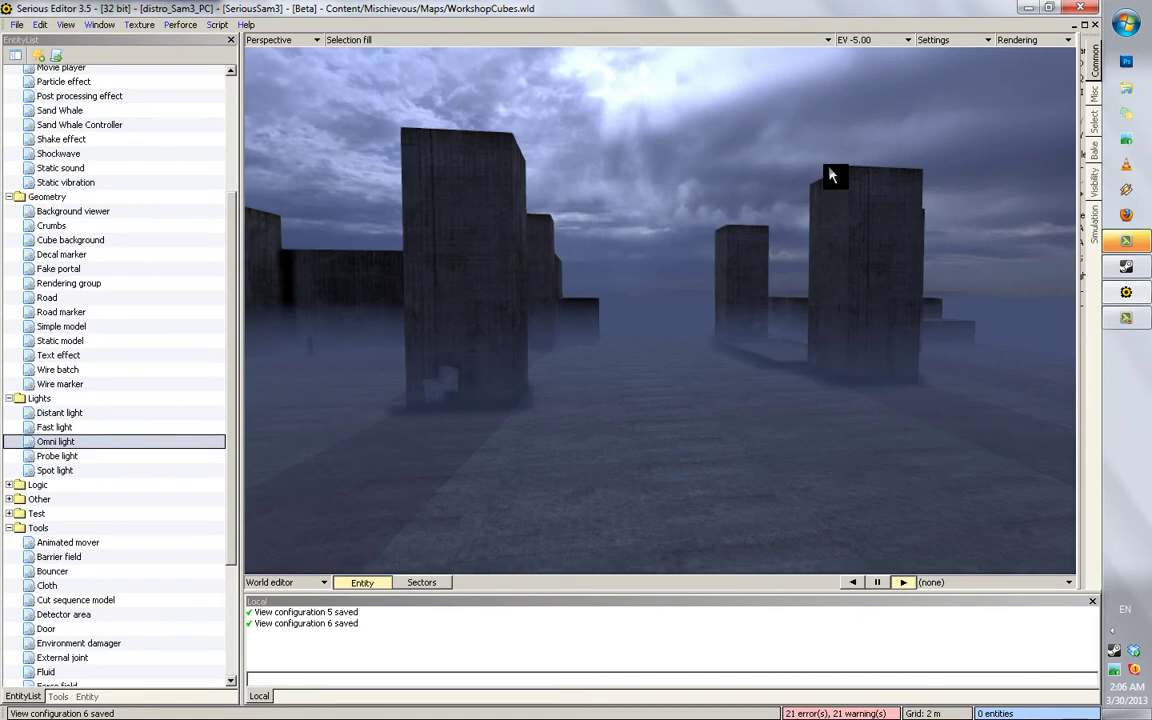
Set the WorkshopCubes exposure to EV -7.50 for an even brighter view
{"action": "key", "text": "alt+Down"}
{"action": "key", "text": "Down"}
{"action": "key", "text": "Down"}
{"action": "key", "text": "Down"}
{"action": "key", "text": "Down"}
{"action": "key", "text": "Down"}
{"action": "key", "text": "Down"}
{"action": "key", "text": "Down"}
{"action": "key", "text": "Down"}
{"action": "key", "text": "Down"}
{"action": "key", "text": "Down"}
{"action": "key", "text": "Return"}
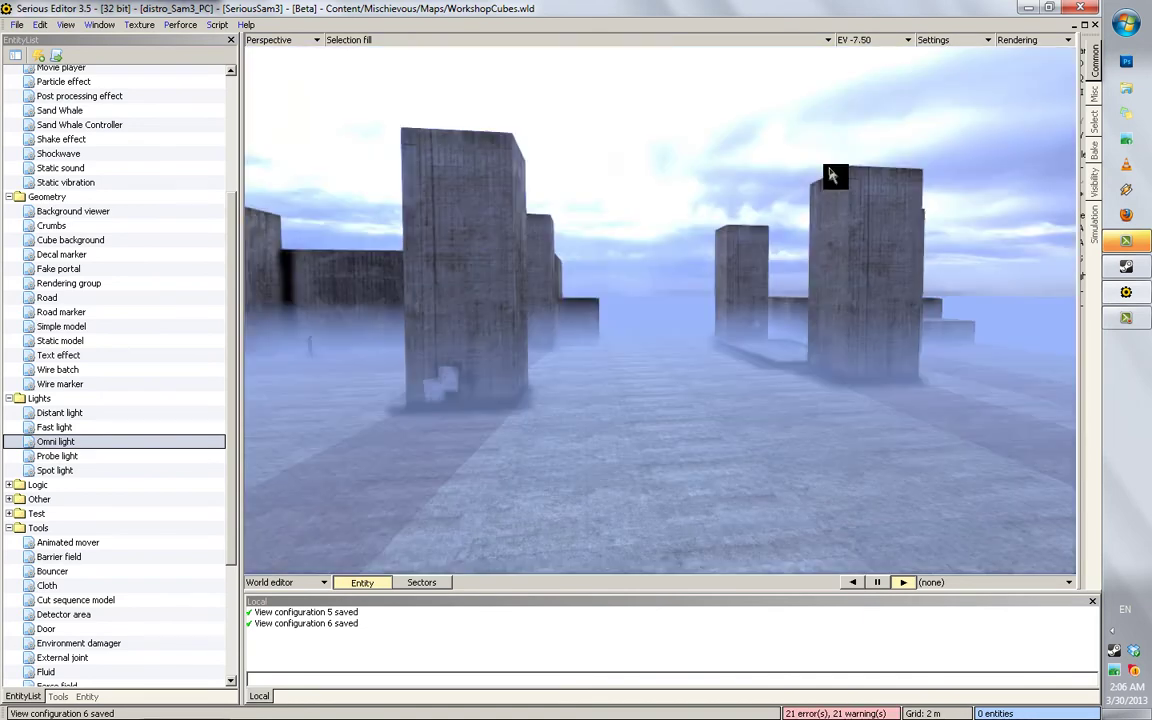
Overexpose the WorkshopCubes view by setting the exposure to EV -10.00
{"action": "key", "text": "alt+Down"}
{"action": "key", "text": "Down"}
{"action": "key", "text": "Down"}
{"action": "key", "text": "Down"}
{"action": "key", "text": "Down"}
{"action": "key", "text": "Down"}
{"action": "key", "text": "Down"}
{"action": "key", "text": "Down"}
{"action": "key", "text": "Down"}
{"action": "key", "text": "Down"}
{"action": "key", "text": "Down"}
{"action": "key", "text": "Return"}
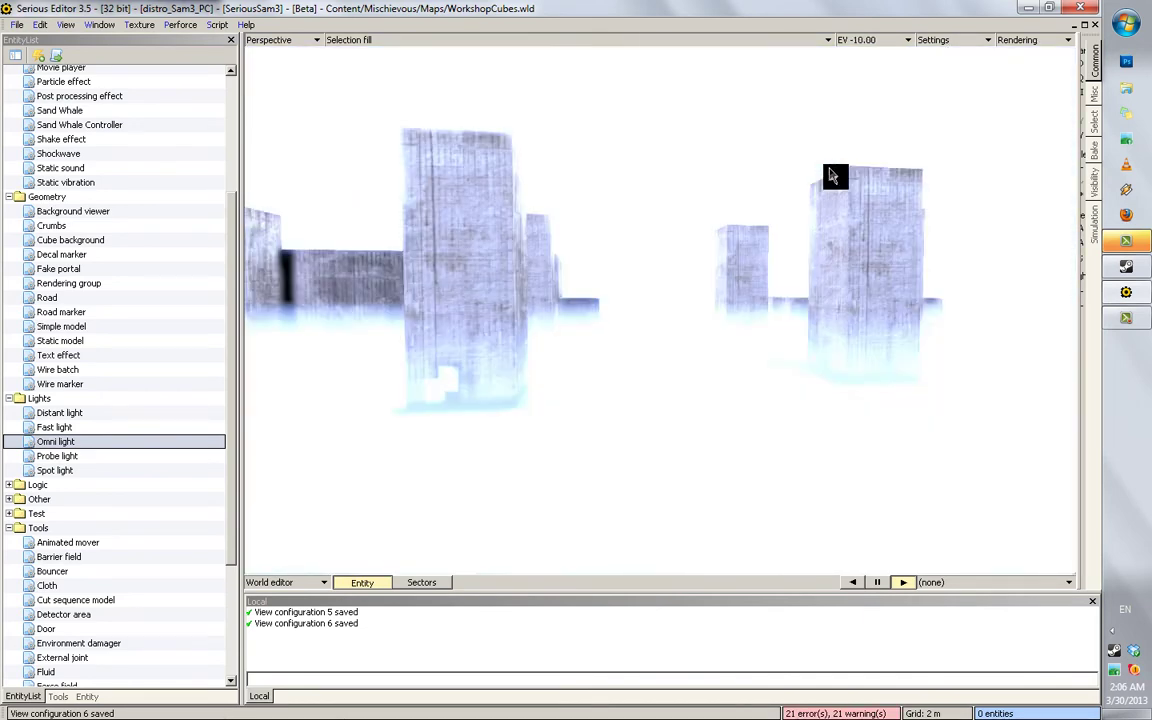
Push the WorkshopCubes overexposure further by setting the exposure to EV -12.50
{"action": "key", "text": "alt+Down"}
{"action": "key", "text": "Down"}
{"action": "key", "text": "Down"}
{"action": "key", "text": "Down"}
{"action": "key", "text": "Down"}
{"action": "key", "text": "Down"}
{"action": "key", "text": "Down"}
{"action": "key", "text": "Down"}
{"action": "key", "text": "Down"}
{"action": "key", "text": "Down"}
{"action": "key", "text": "Down"}
{"action": "key", "text": "Return"}
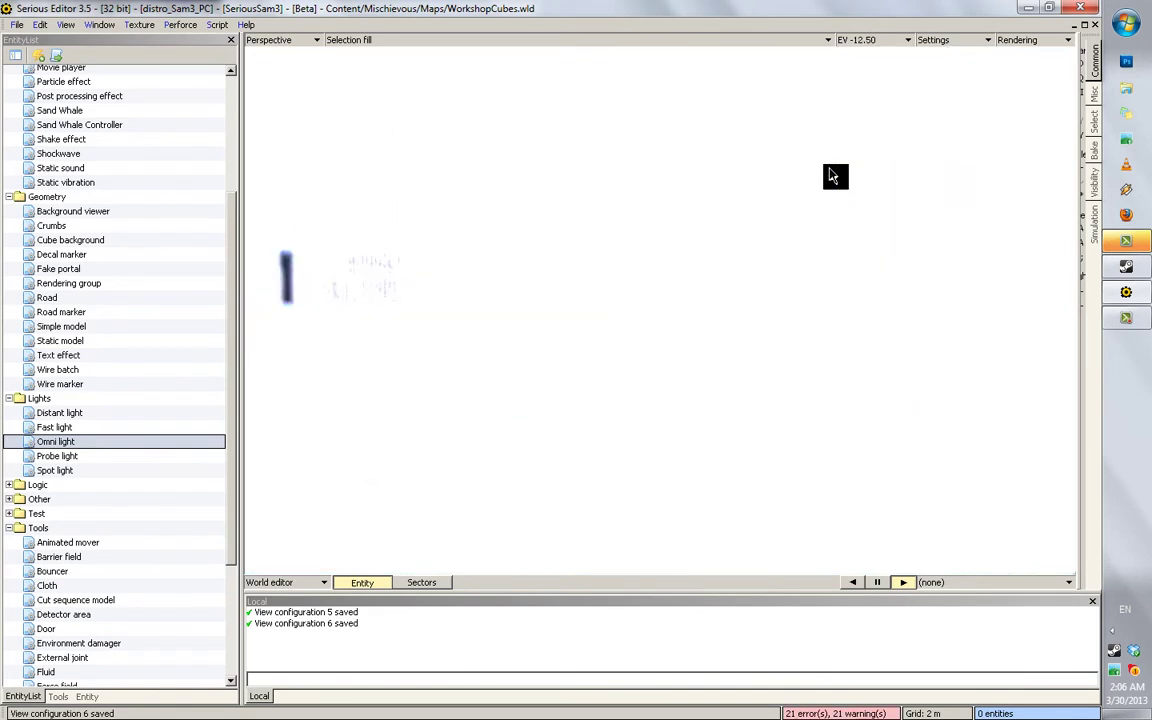
Browse the exposure values and reset the WorkshopCubes view's exposure to defaults
{"action": "left_click", "coordinate": [873, 40]}
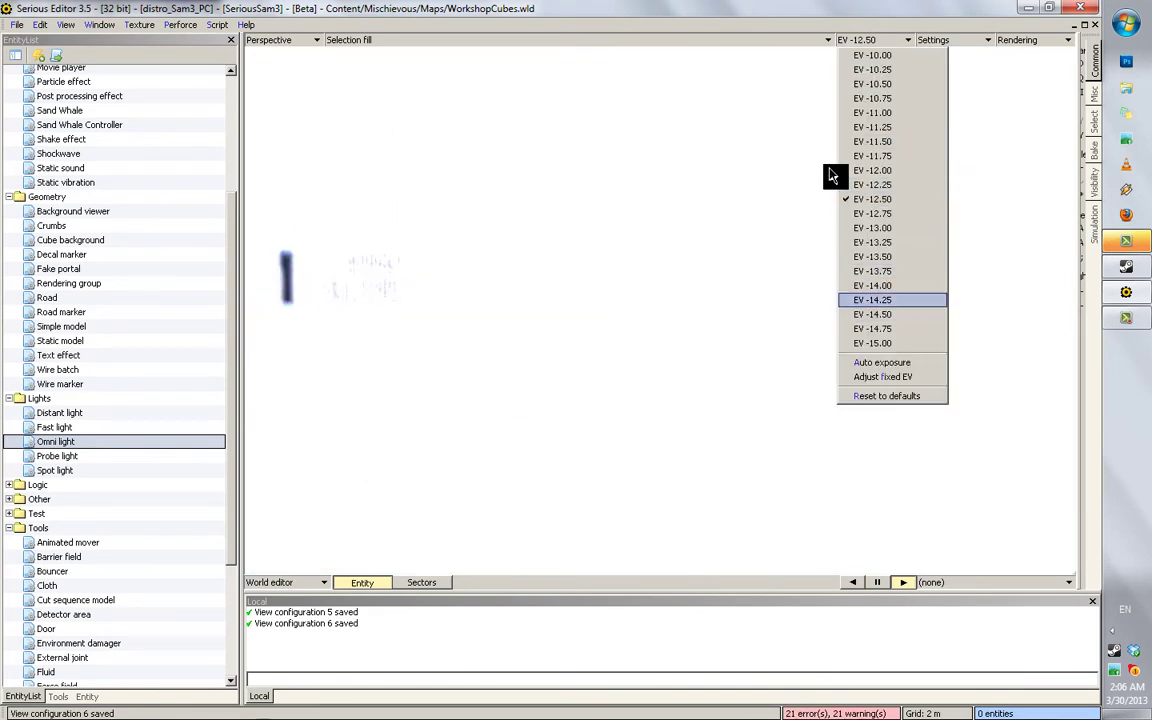
{"action": "key", "text": "Up"}
{"action": "key", "text": "Up"}
{"action": "key", "text": "Up"}
{"action": "key", "text": "Up"}
{"action": "key", "text": "Up"}
{"action": "key", "text": "Down"}
{"action": "key", "text": "Down"}
{"action": "key", "text": "Down"}
{"action": "key", "text": "Down"}
{"action": "key", "text": "Down"}
{"action": "key", "text": "Down"}
{"action": "key", "text": "Down"}
{"action": "key", "text": "Down"}
{"action": "key", "text": "Down"}
{"action": "key", "text": "Down"}
{"action": "key", "text": "Down"}
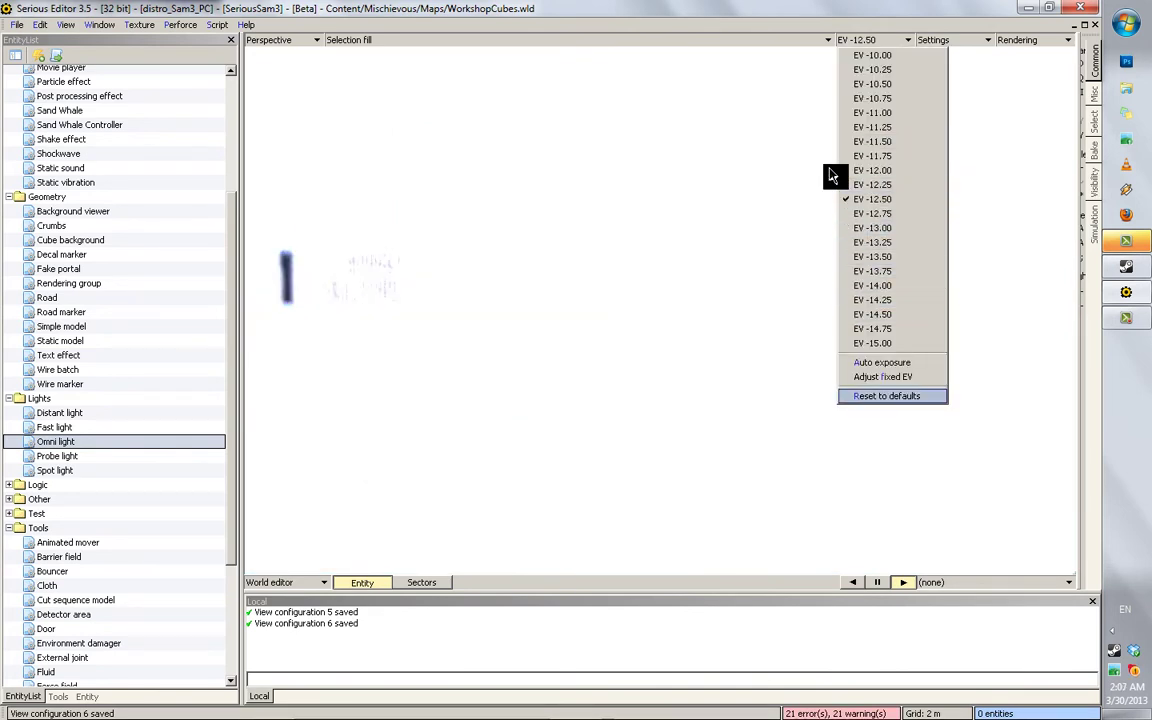
{"action": "key", "text": "Return"}
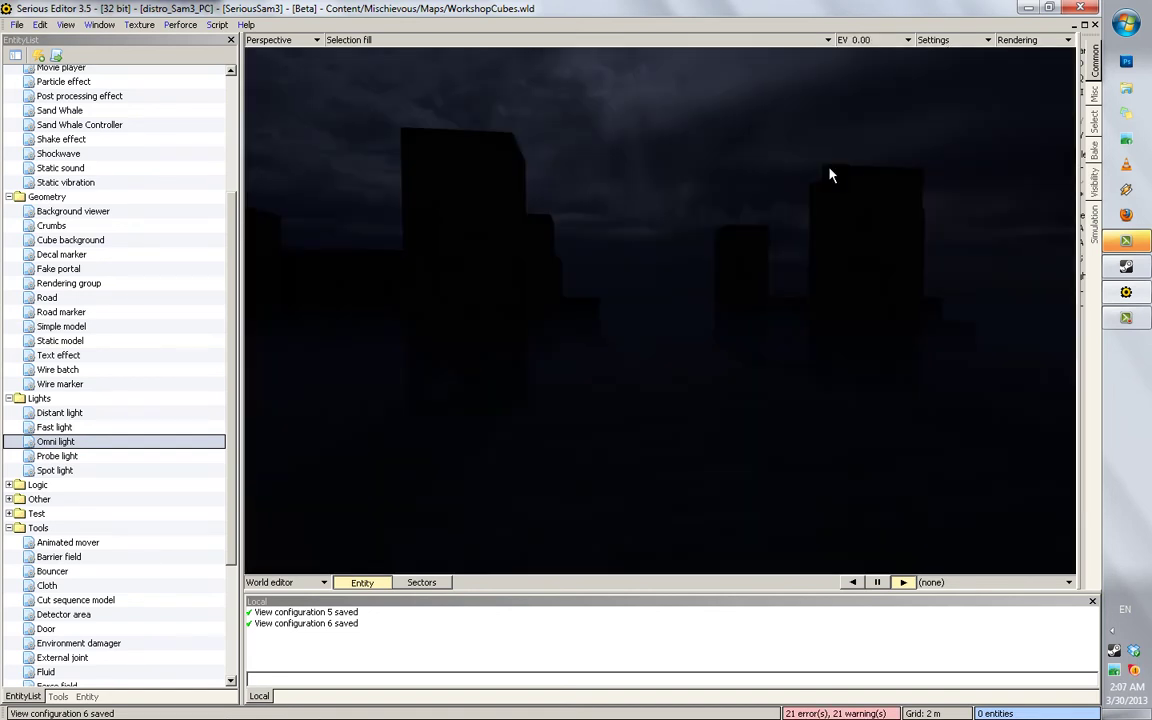
Adjust the WorkshopCubes view slightly and set its exposure to EV -2.50
{"action": "mouse_move", "coordinate": [829, 168]}
{"action": "middle_mouse_down"}
{"action": "mouse_move", "coordinate": [960, 186]}
{"action": "mouse_move", "coordinate": [845, 186]}
{"action": "middle_mouse_up"}
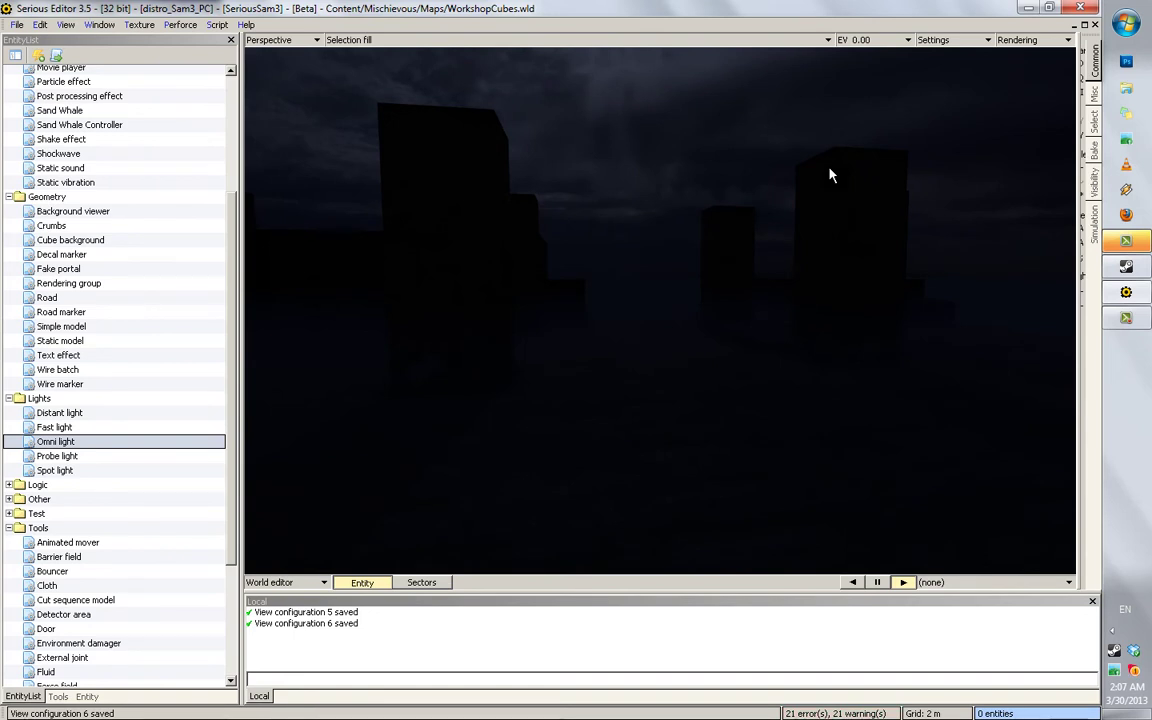
{"action": "left_click", "coordinate": [872, 40]}
{"action": "left_click", "coordinate": [829, 168]}
{"action": "left_click", "coordinate": [872, 40]}
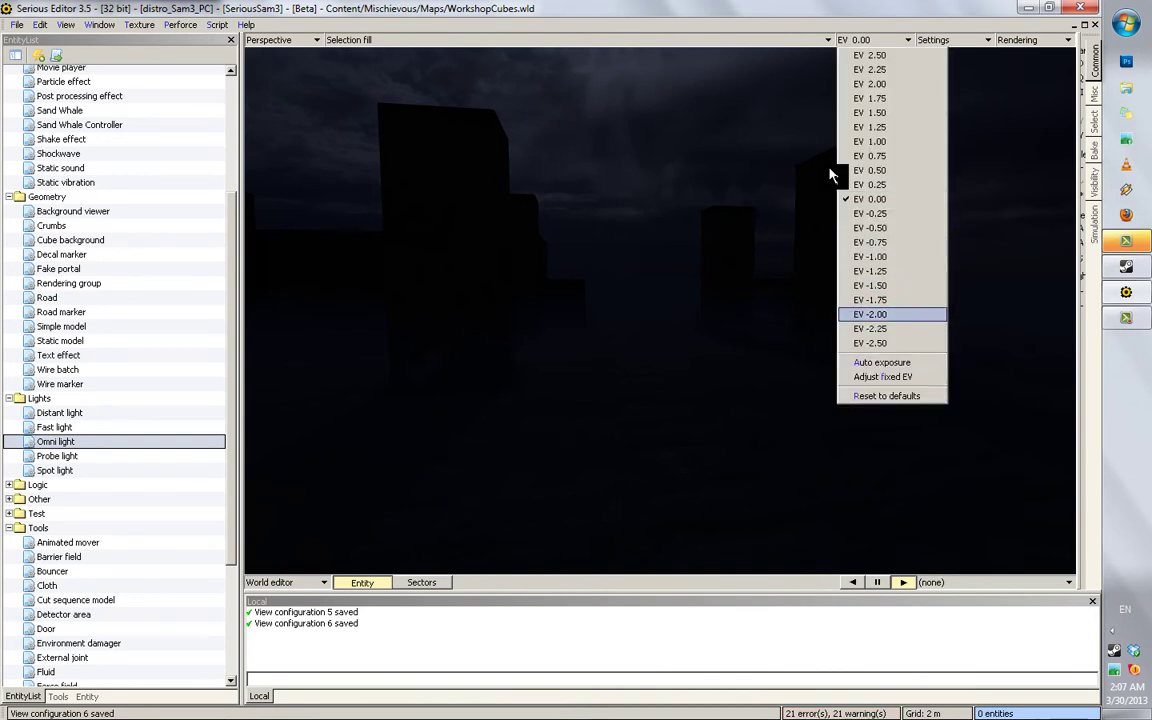
{"action": "key", "text": "Down"}
{"action": "key", "text": "Return"}
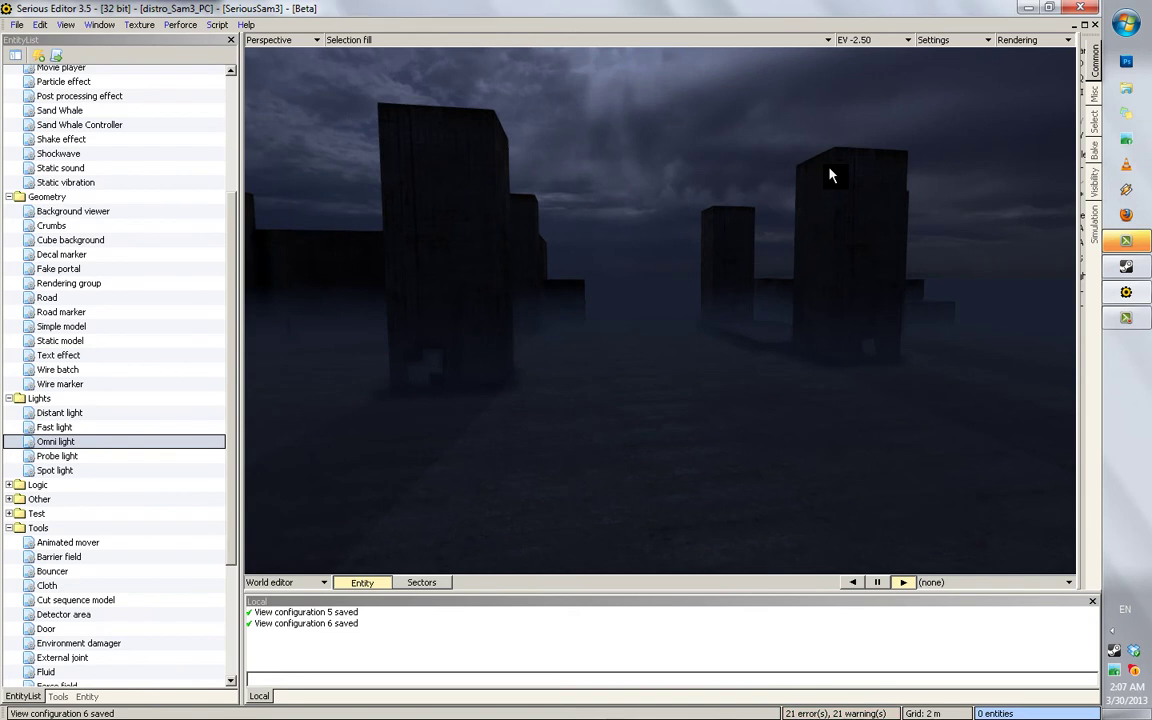
Run the WorkshopCubes simulation in the editor and in full-screen play to examine the exposure, and return to the world editor
{"action": "key", "text": "F5"}
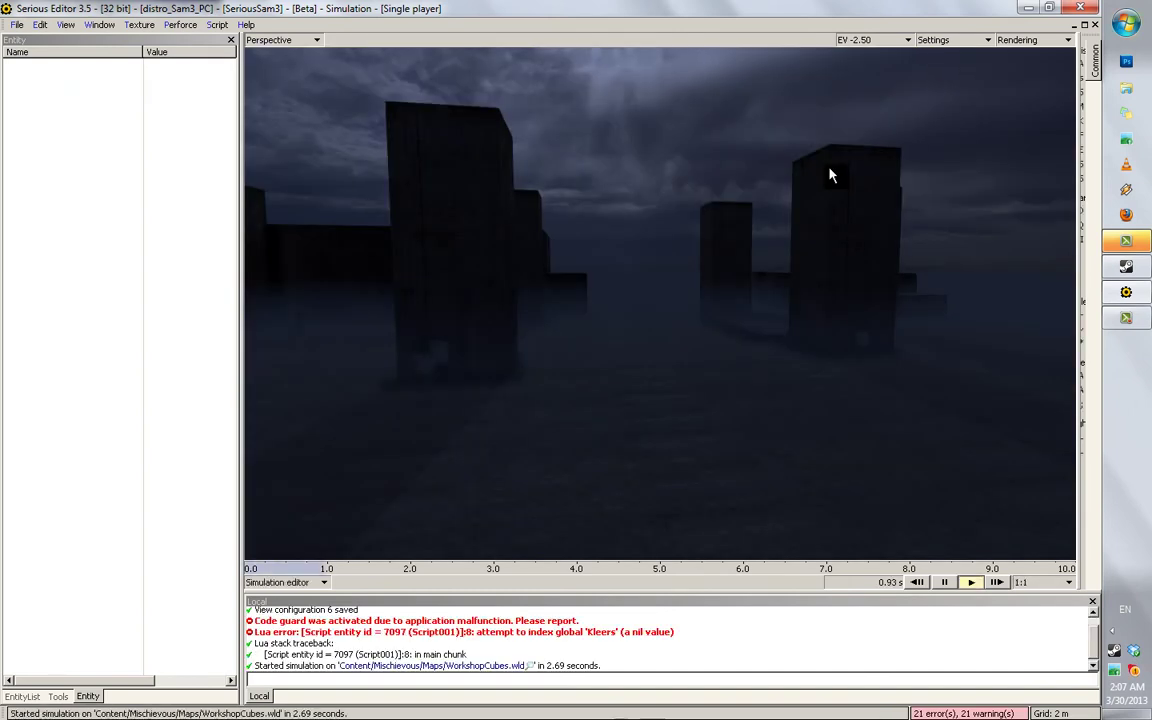
{"action": "key", "text": "ctrl+F5"}
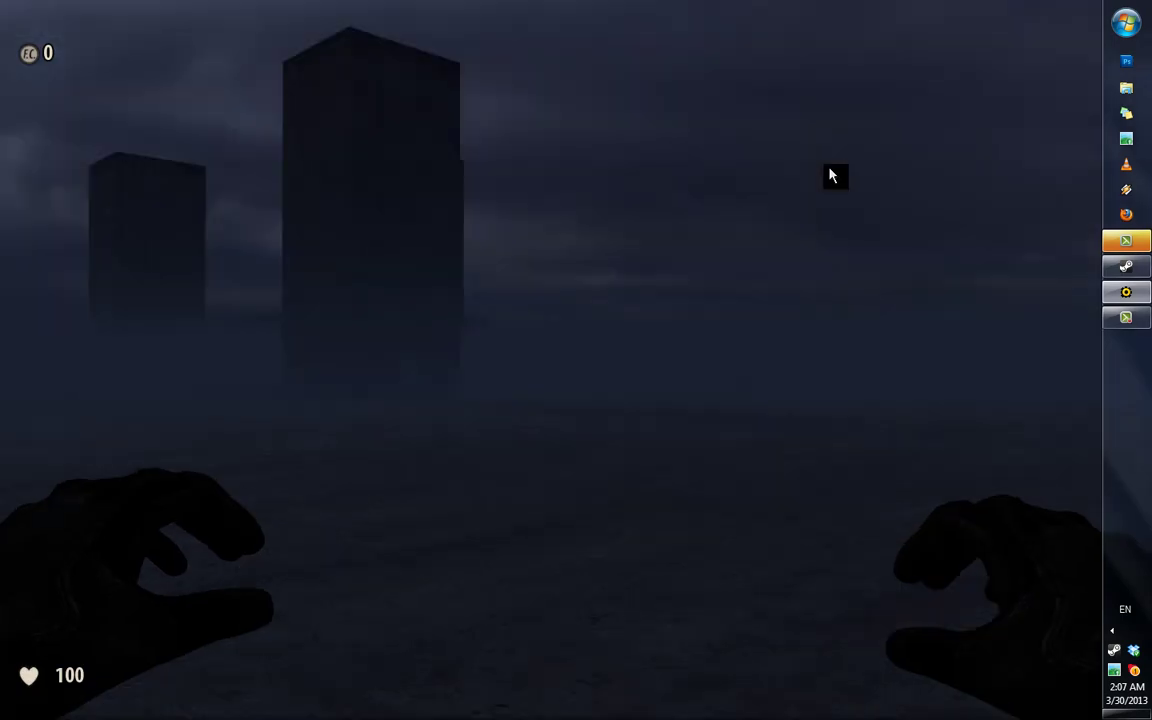
{"action": "key", "text": "w"}
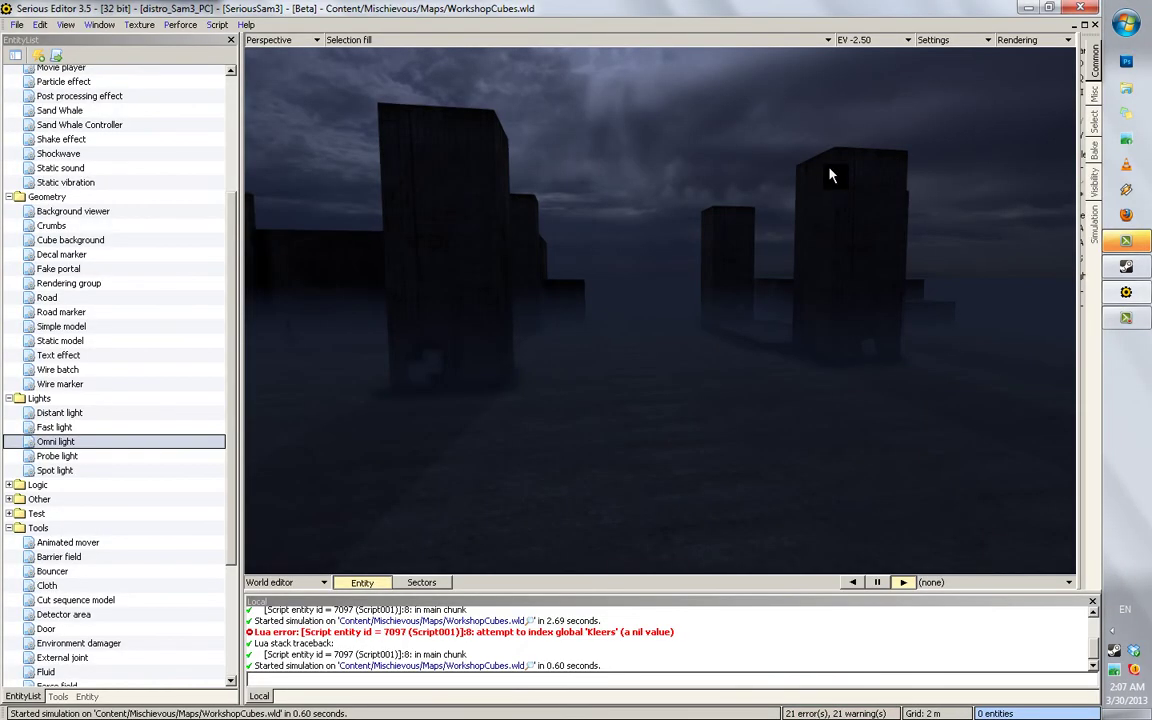
Set the WorkshopCubes view's exposure back to EV 0.00
{"action": "left_click", "coordinate": [872, 40]}
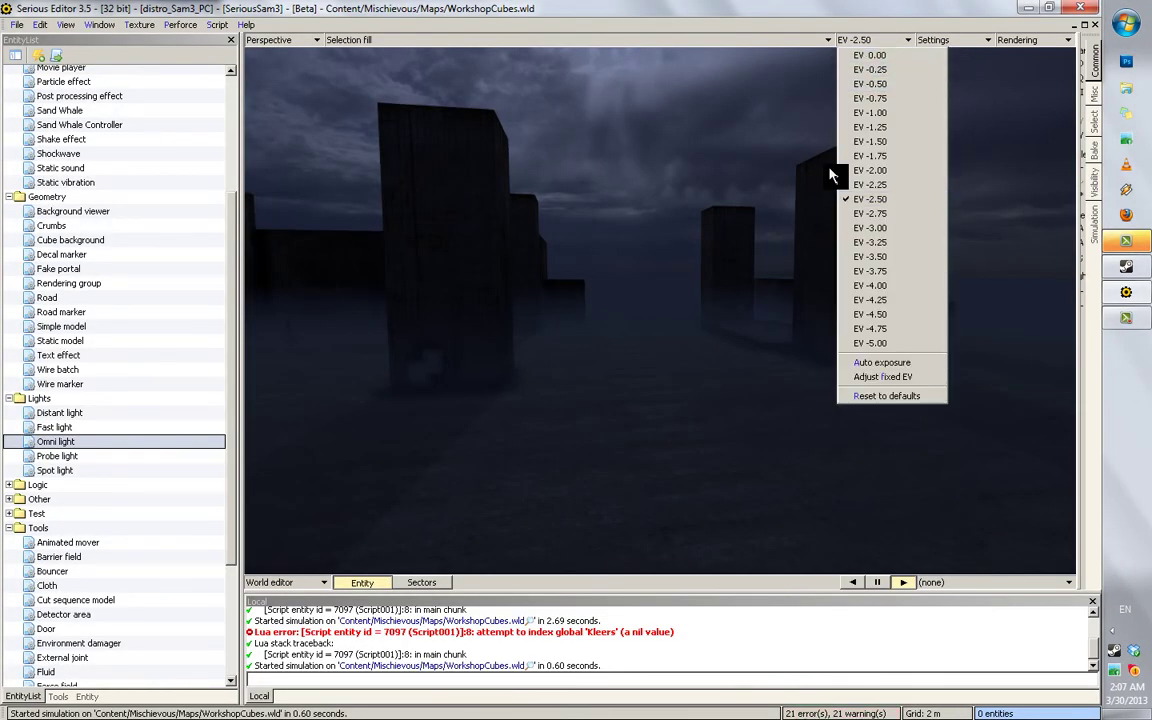
{"action": "key", "text": "Up"}
{"action": "key", "text": "Up"}
{"action": "key", "text": "Up"}
{"action": "key", "text": "Up"}
{"action": "key", "text": "Up"}
{"action": "key", "text": "Up"}
{"action": "key", "text": "Up"}
{"action": "key", "text": "Up"}
{"action": "key", "text": "Up"}
{"action": "key", "text": "Up"}
{"action": "key", "text": "Return"}
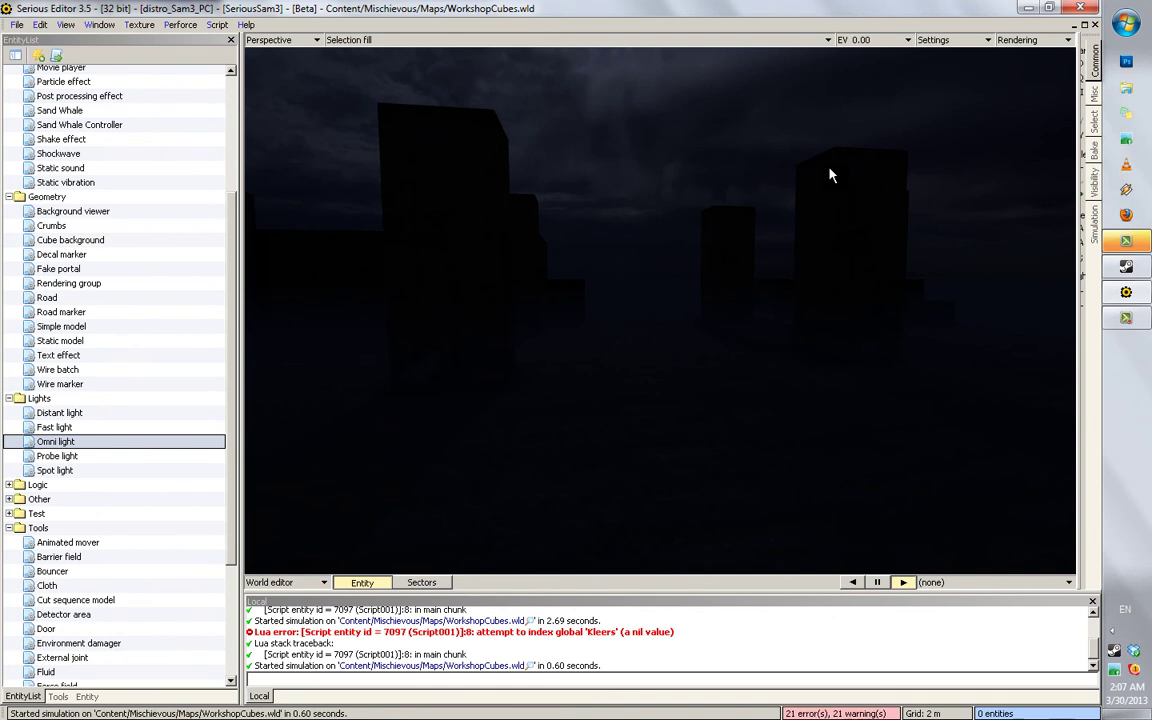
{"action": "key", "text": "alt+w"}
{"action": "key", "text": "Escape"}
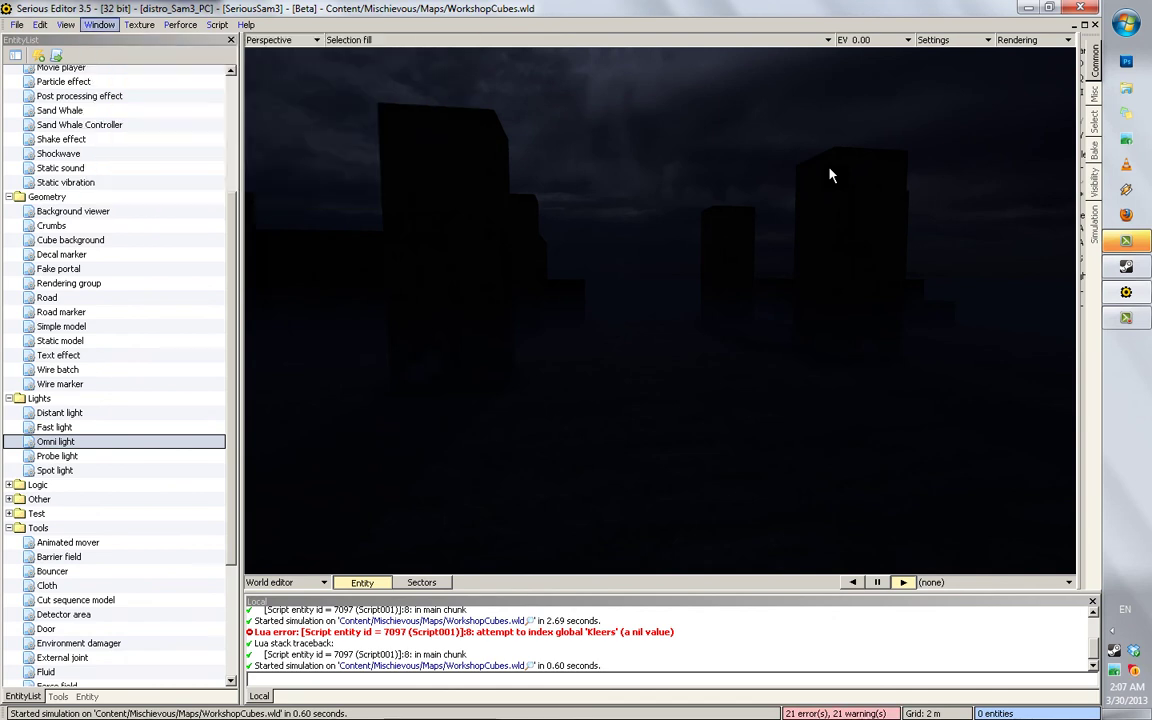
{"action": "key", "text": "Escape"}
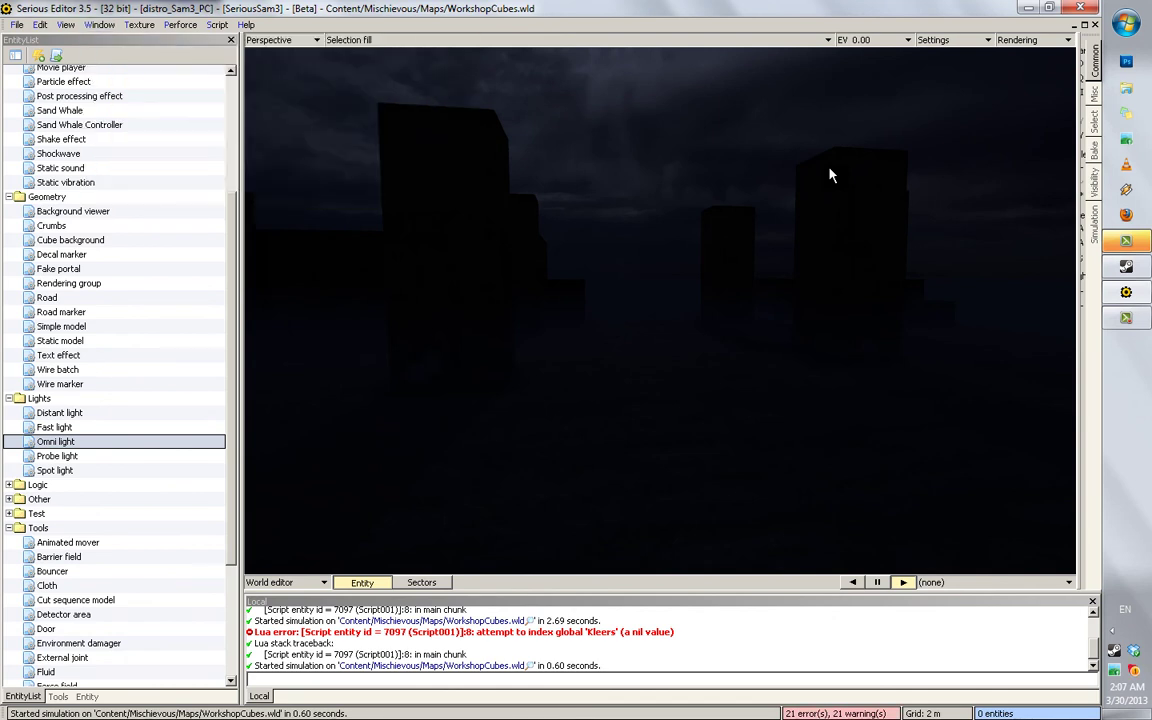